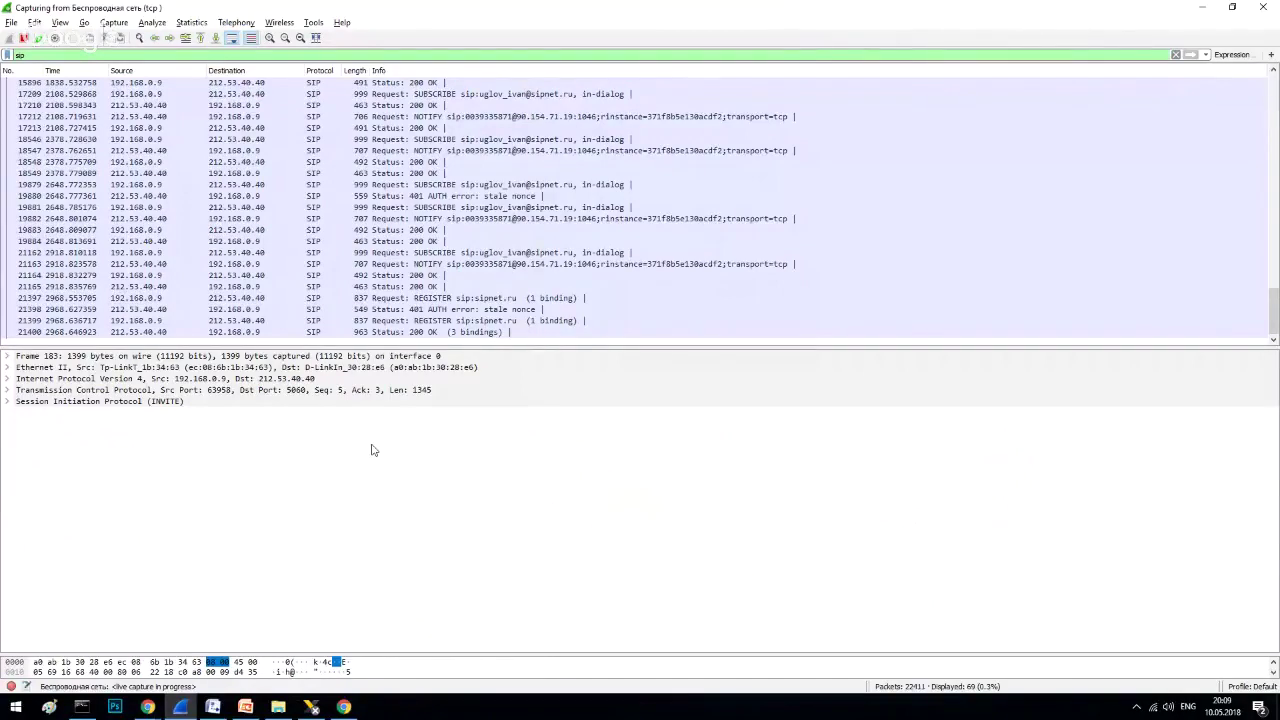
Step: Enlarge the packet list pane and stop the live capture of SIP packets
{"action": "left_click_drag", "start_coordinate": [529, 346], "coordinate": [531, 418]}
{"action": "left_click", "coordinate": [23, 39]}
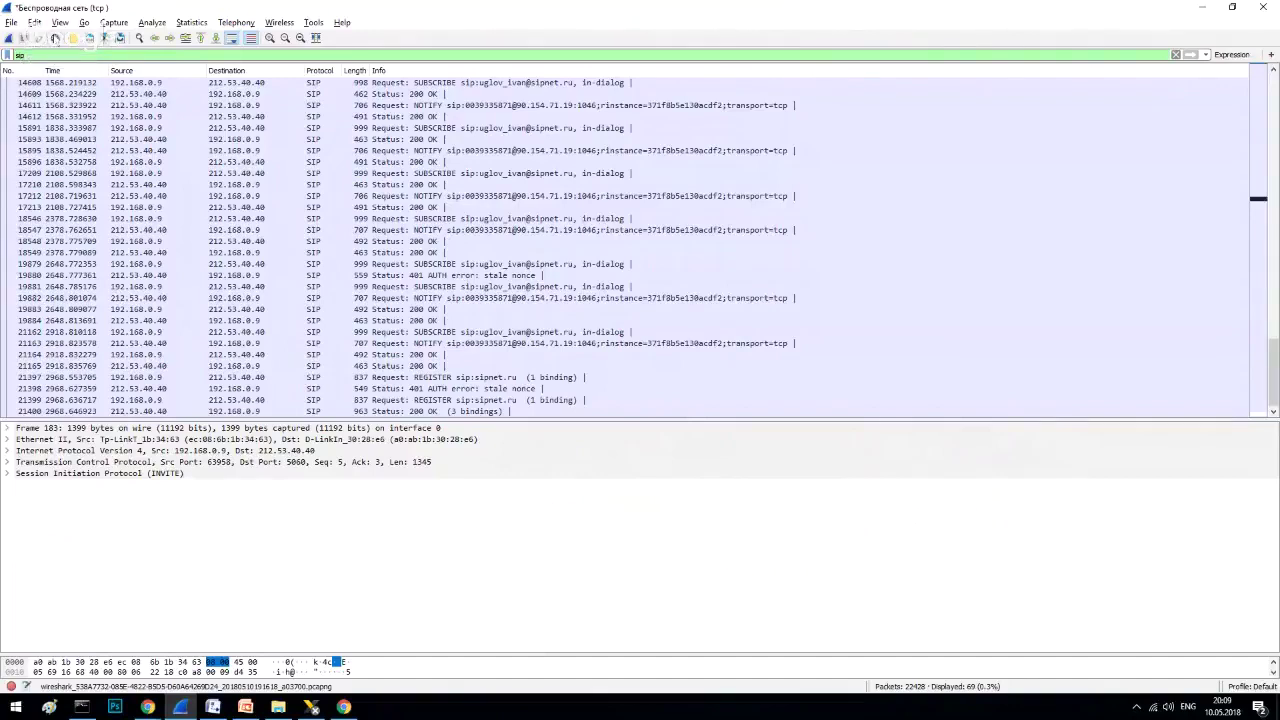
{"action": "left_click", "coordinate": [55, 38]}
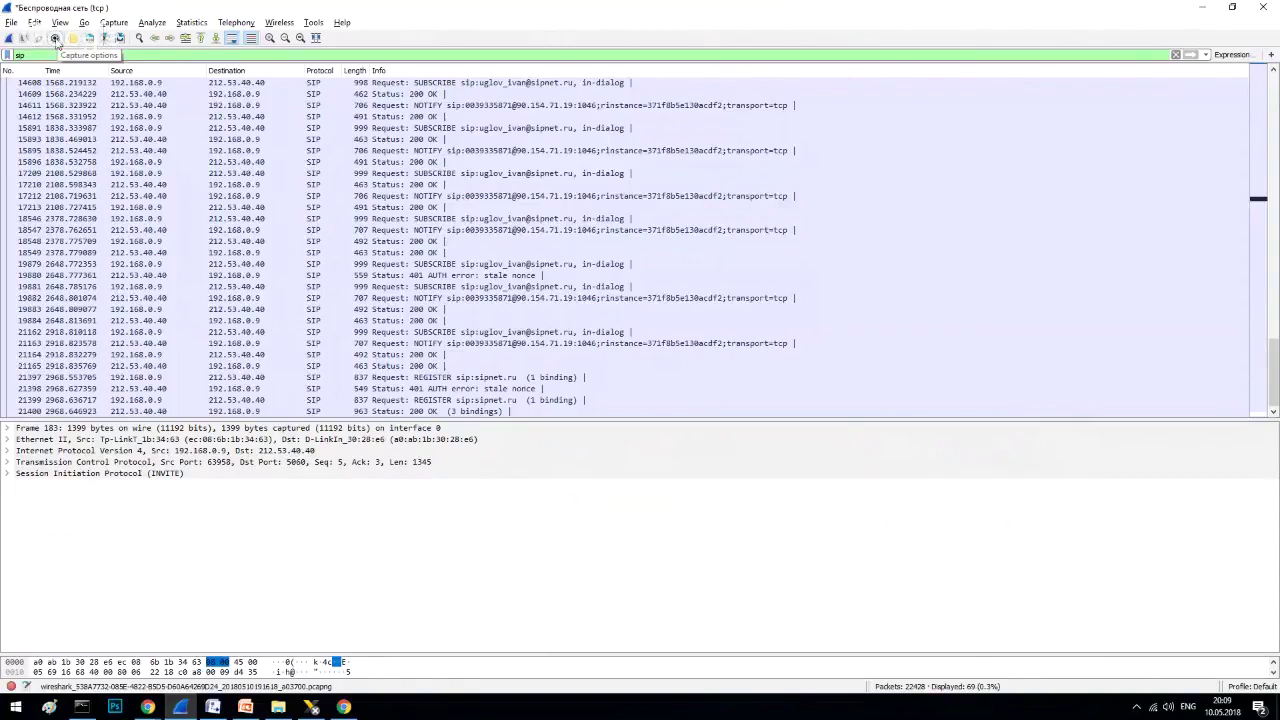
Step: Start a new live capture on the wireless interface with the tcp capture filter cleared
{"action": "left_click", "coordinate": [55, 38]}
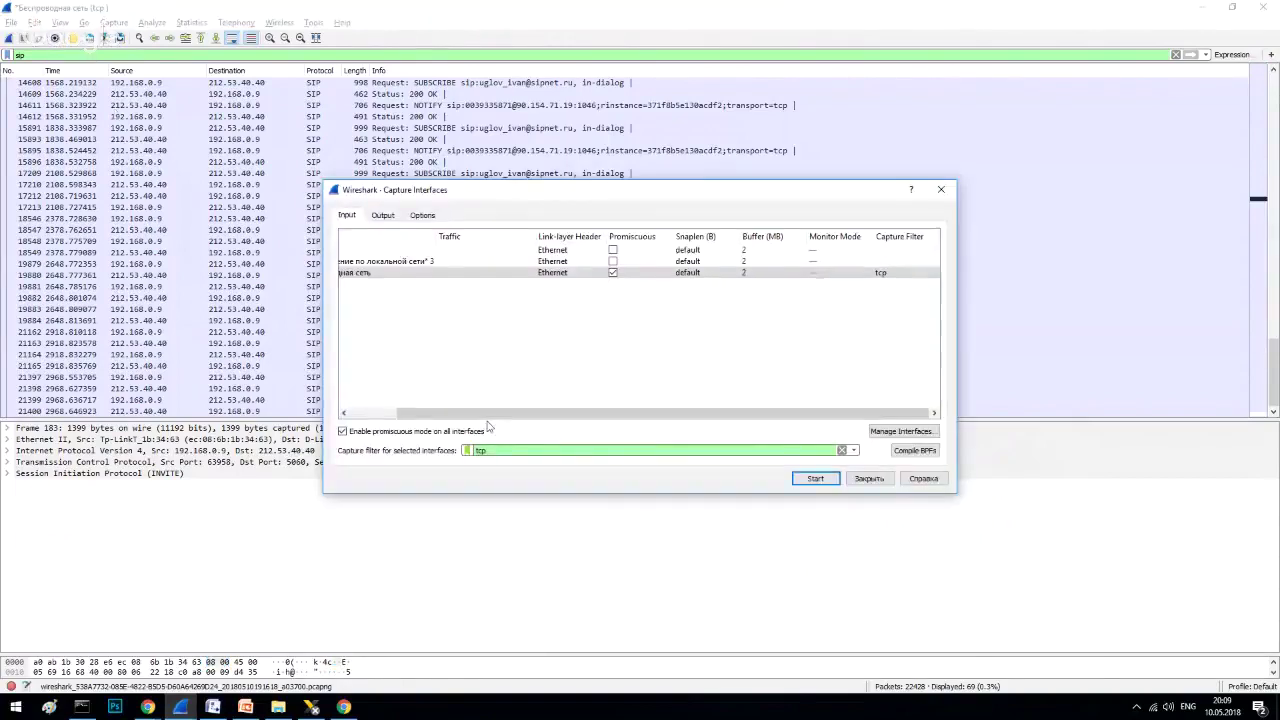
{"action": "left_click_drag", "start_coordinate": [520, 417], "coordinate": [468, 417]}
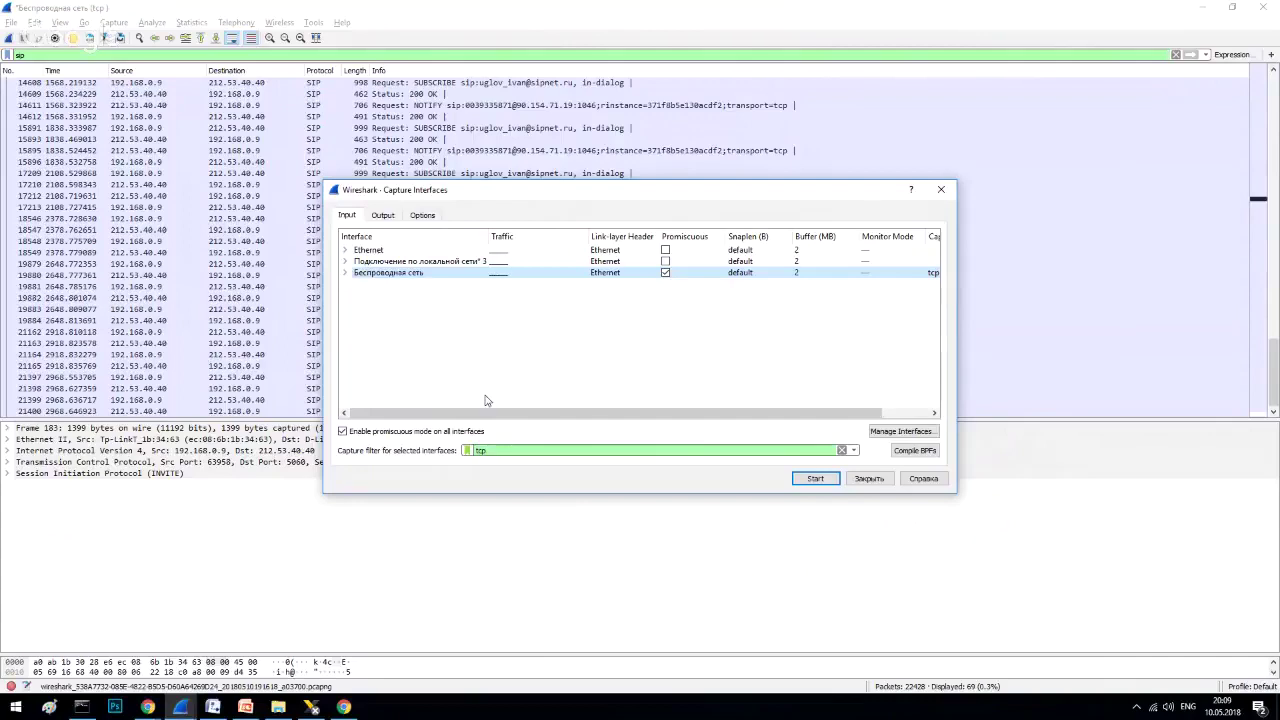
{"action": "left_click", "coordinate": [842, 451]}
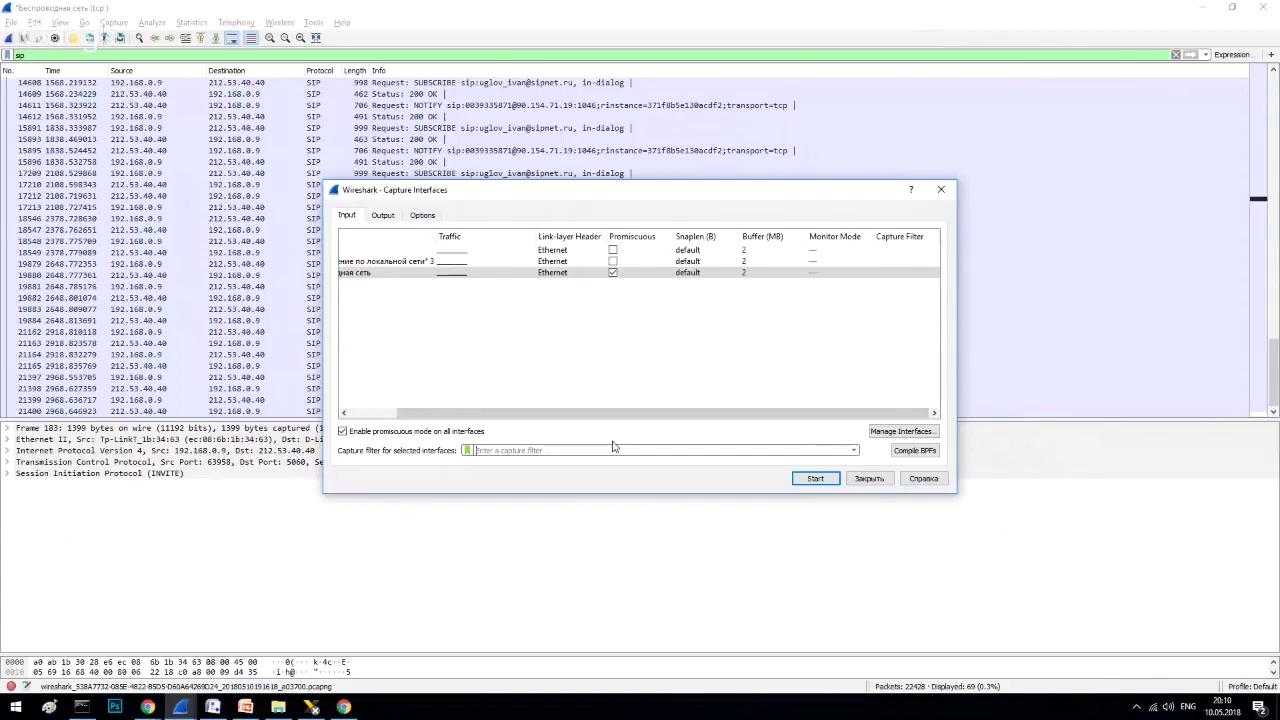
{"action": "left_click", "coordinate": [814, 480]}
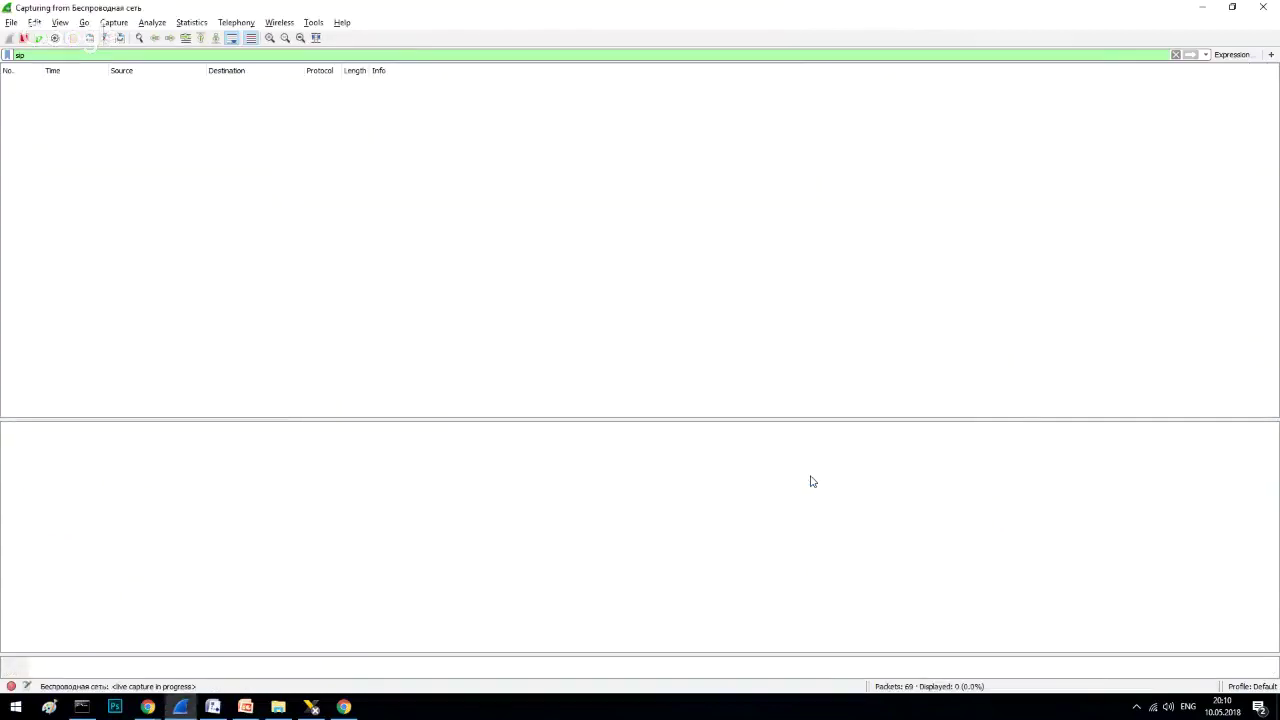
Step: Clear the sip display filter, stop the capture at 4722 packets, and shrink the packet list
{"action": "left_click", "coordinate": [1175, 54]}
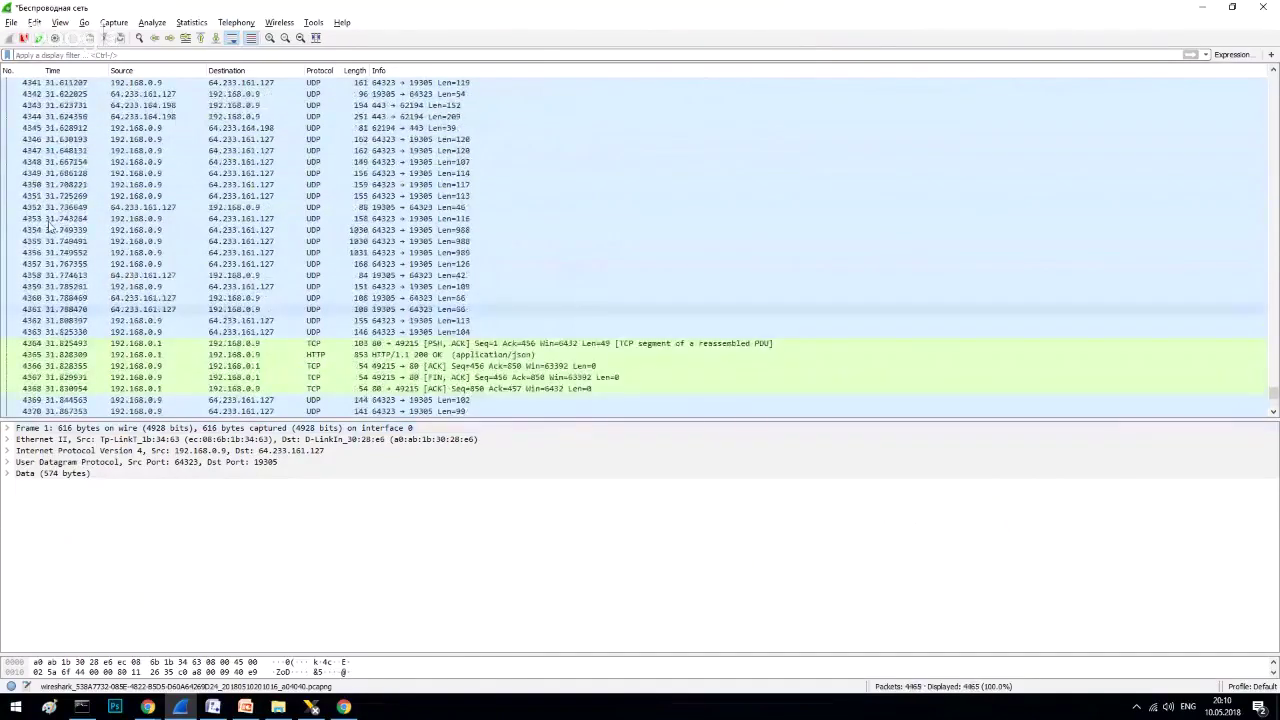
{"action": "left_click", "coordinate": [25, 40]}
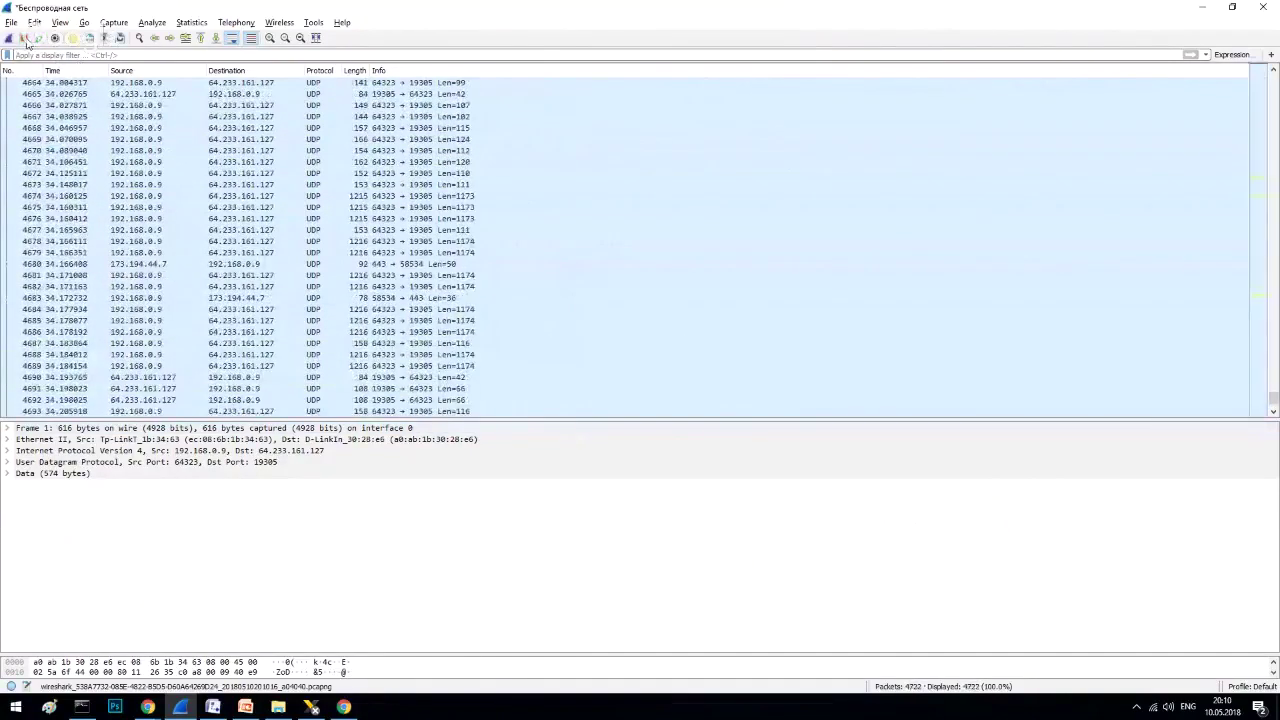
{"action": "left_click_drag", "start_coordinate": [515, 419], "coordinate": [556, 388]}
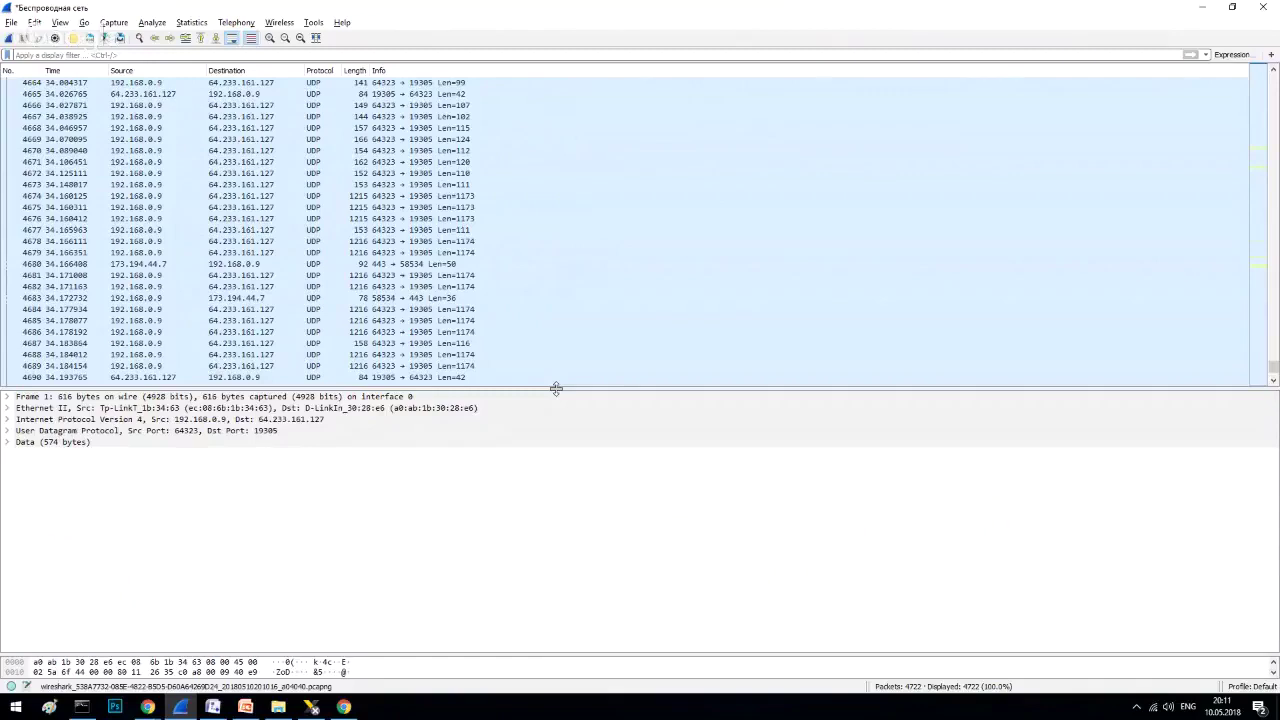
{"action": "mouse_move", "coordinate": [252, 710]}
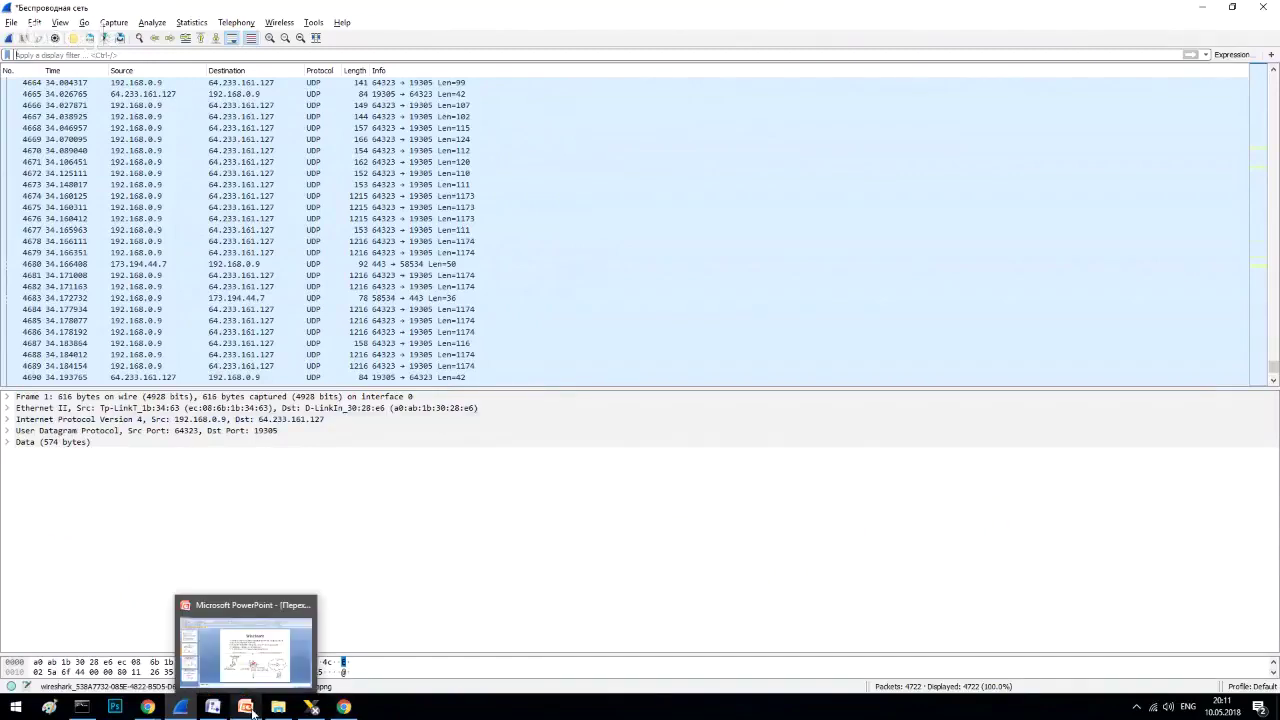
Step: Bring PowerPoint forward in a smaller window showing slide 5, 'Логические уровни и сетевые протоколы'
{"action": "left_click", "coordinate": [252, 710]}
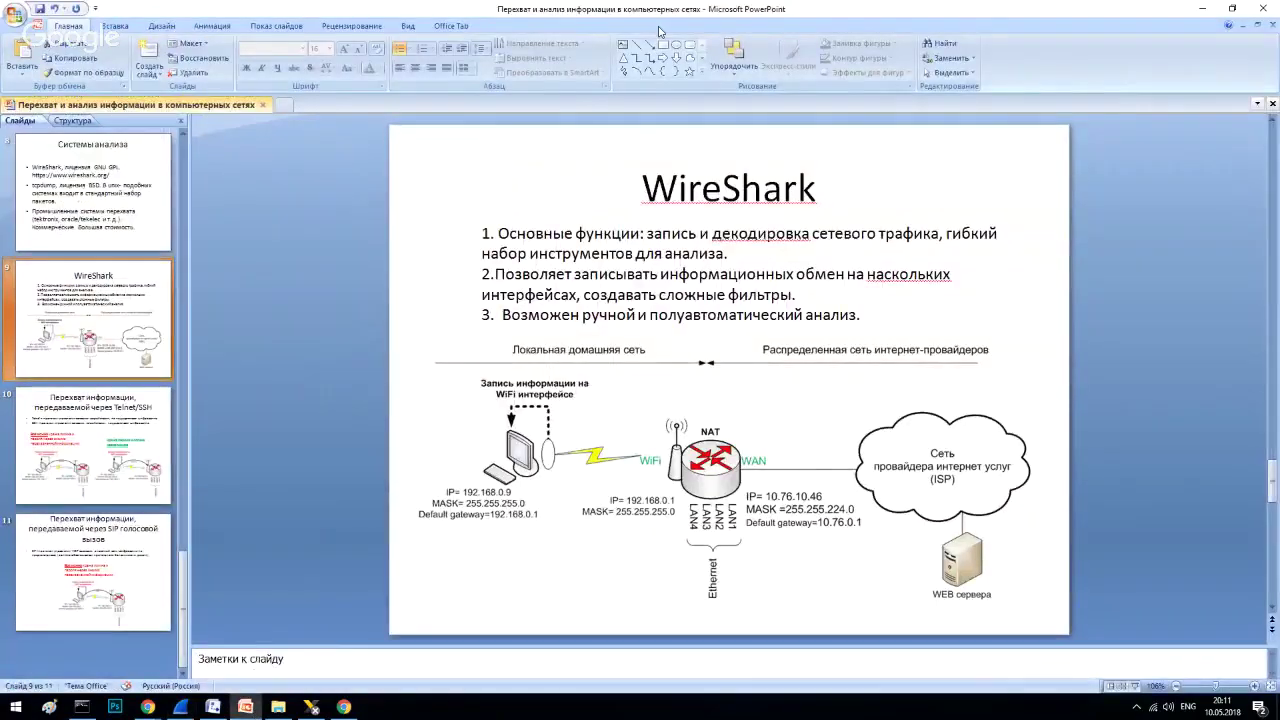
{"action": "left_click_drag", "start_coordinate": [585, 6], "coordinate": [945, 48]}
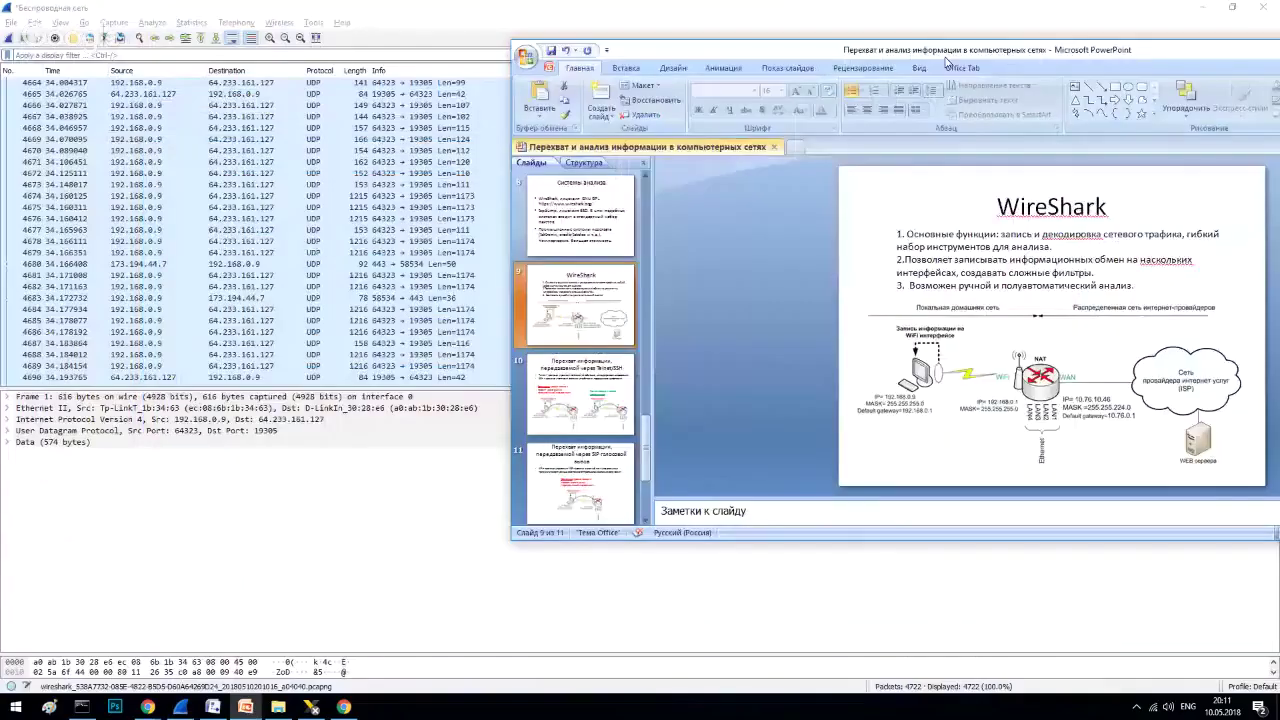
{"action": "left_click", "coordinate": [643, 162]}
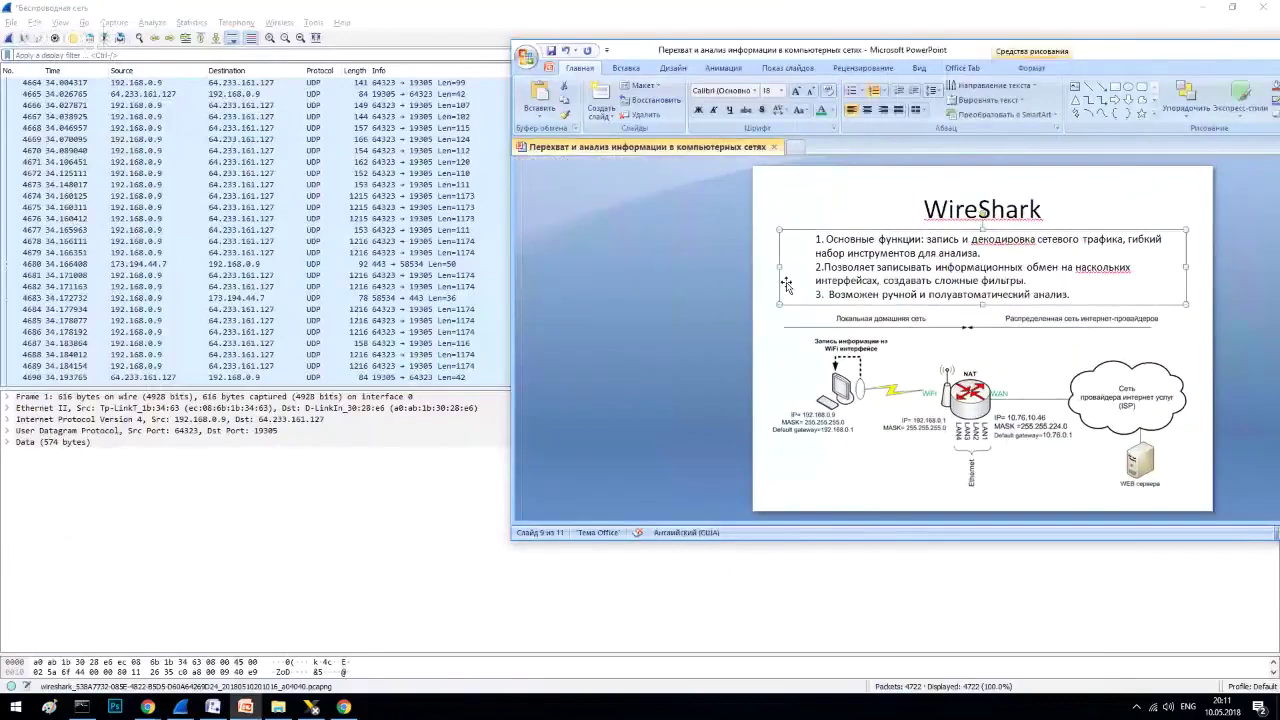
{"action": "scroll", "coordinate": [786, 275], "scroll_direction": "up", "scroll_amount": 2}
{"action": "scroll", "coordinate": [786, 288], "scroll_direction": "down", "scroll_amount": 1}
{"action": "scroll", "coordinate": [786, 288], "scroll_direction": "up", "scroll_amount": 1}
{"action": "left_click_drag", "start_coordinate": [513, 305], "coordinate": [706, 306]}
Step: Place the presentation window on the right and resize Wireshark into a window on the left
{"action": "left_click_drag", "start_coordinate": [901, 56], "coordinate": [848, 56]}
{"action": "left_click", "coordinate": [643, 165]}
{"action": "left_click_drag", "start_coordinate": [461, 210], "coordinate": [642, 205]}
{"action": "mouse_move", "coordinate": [609, 55]}
{"action": "left_mouse_down"}
{"action": "mouse_move", "coordinate": [635, 57]}
{"action": "mouse_move", "coordinate": [626, 63]}
{"action": "left_mouse_up"}
{"action": "left_click", "coordinate": [649, 172]}
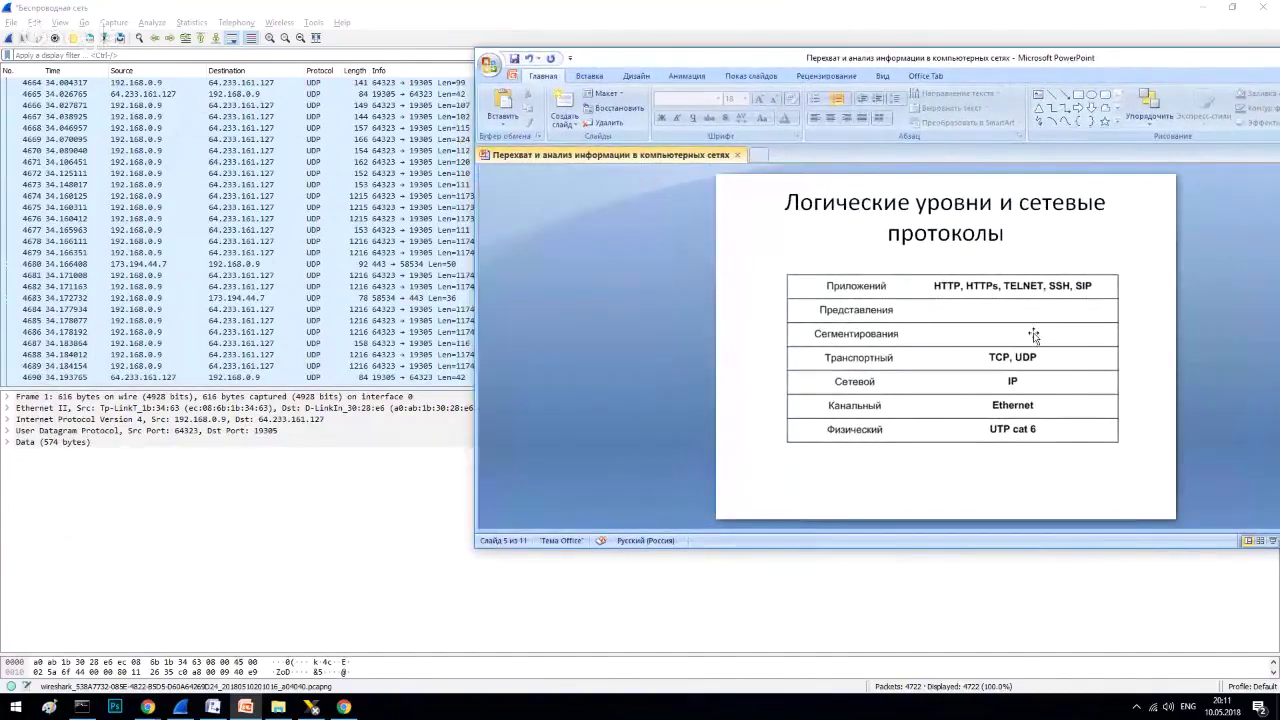
{"action": "left_click_drag", "start_coordinate": [1141, 57], "coordinate": [904, 58]}
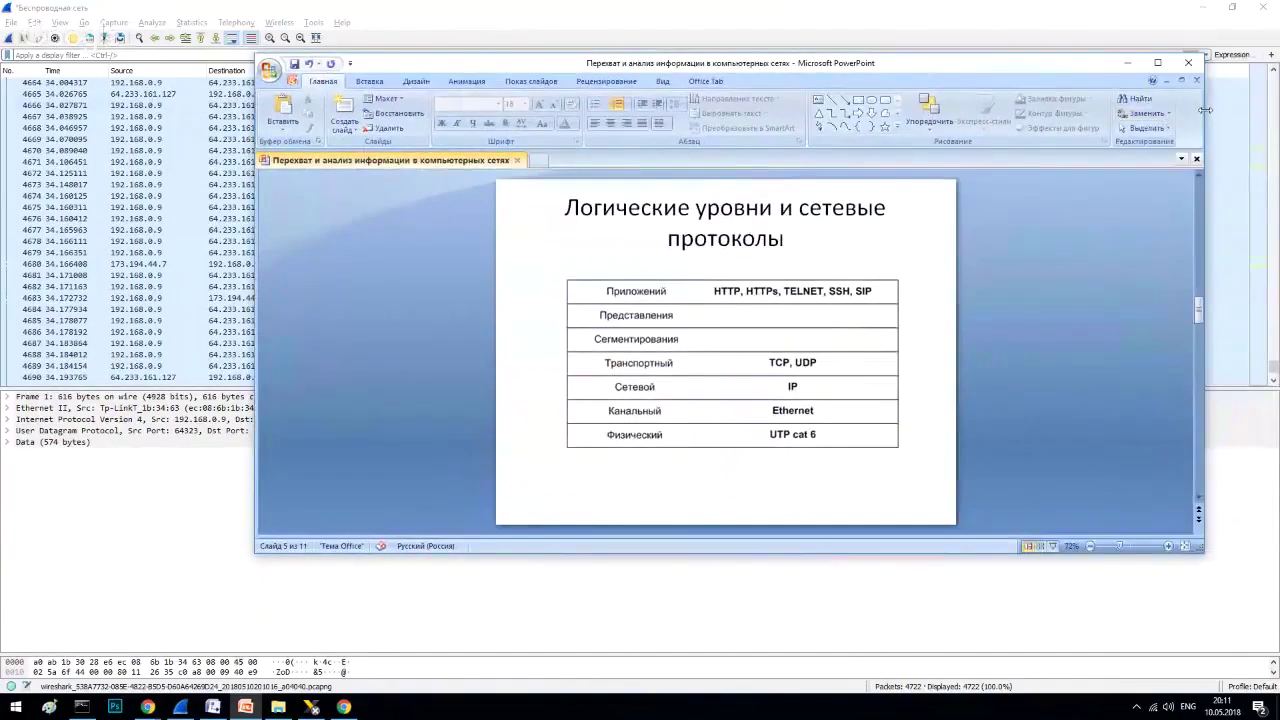
{"action": "left_click_drag", "start_coordinate": [1229, 300], "coordinate": [881, 300]}
{"action": "left_click_drag", "start_coordinate": [681, 62], "coordinate": [1014, 38]}
{"action": "left_click_drag", "start_coordinate": [514, 5], "coordinate": [475, 20]}
{"action": "left_click_drag", "start_coordinate": [880, 381], "coordinate": [698, 692]}
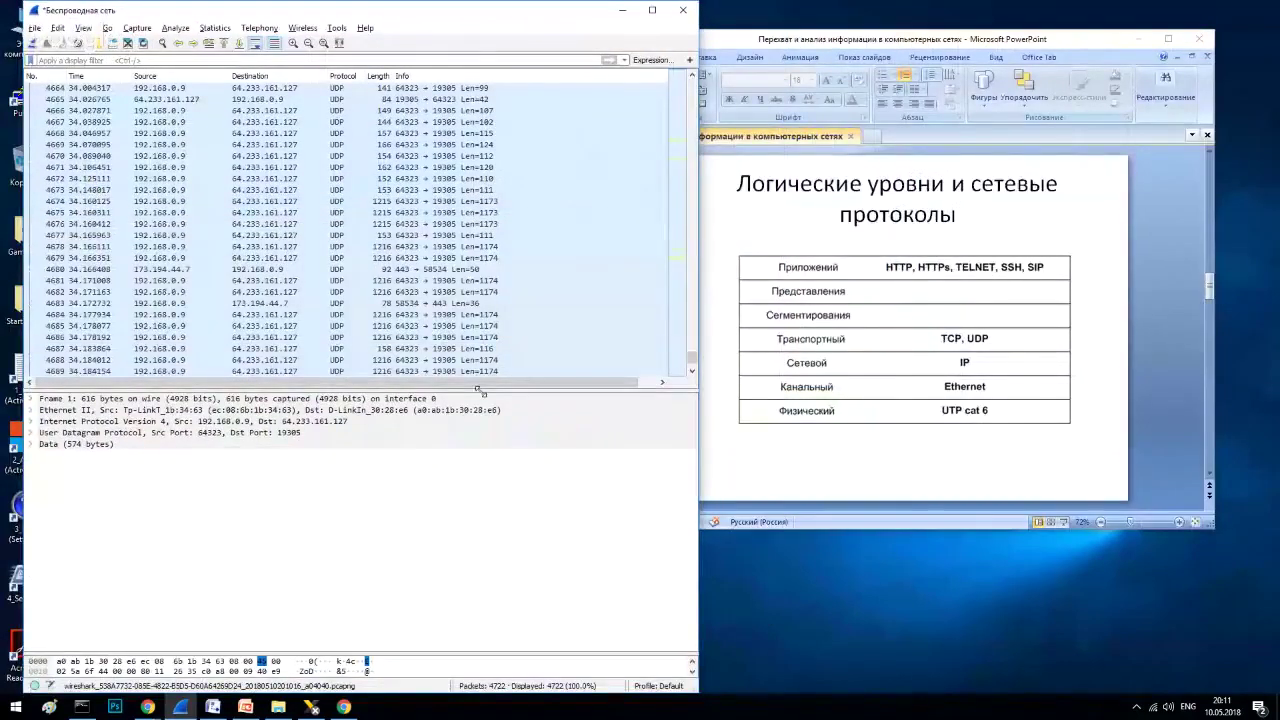
Step: Select packet 4674 and expand its Frame details with arrival time, lengths and protocols
{"action": "left_click", "coordinate": [148, 203]}
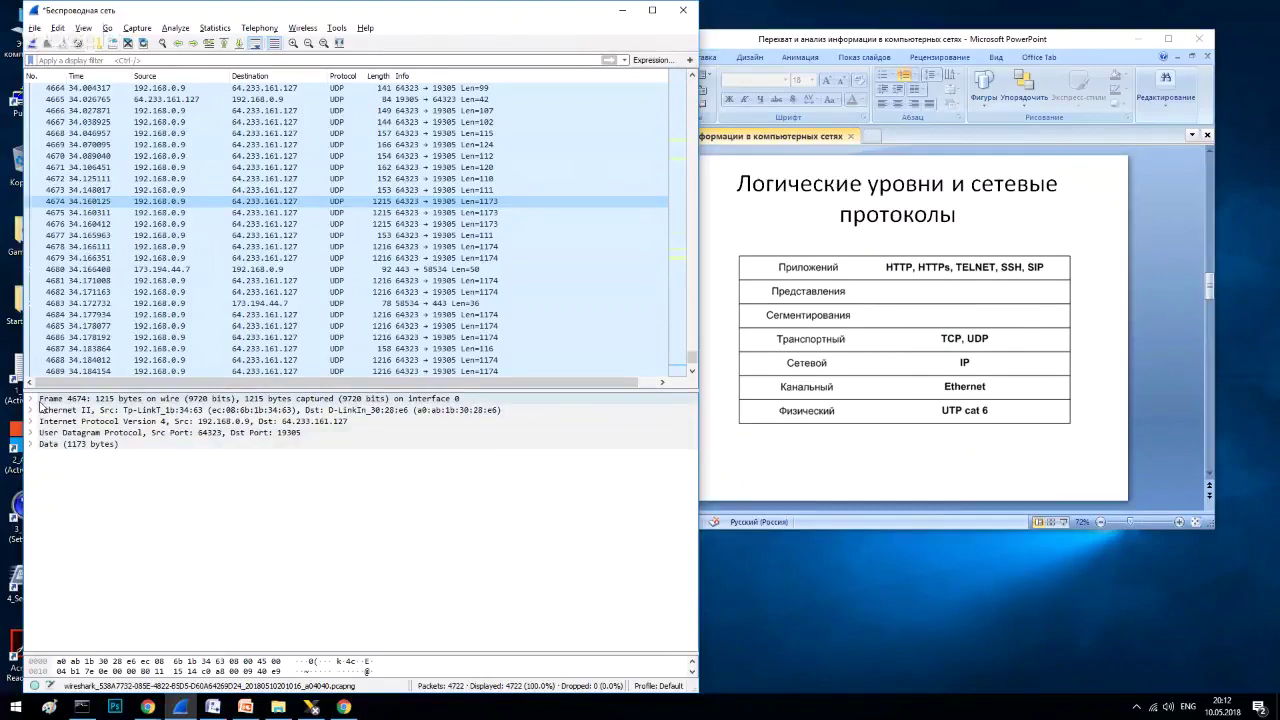
{"action": "left_click_drag", "start_coordinate": [730, 40], "coordinate": [796, 40]}
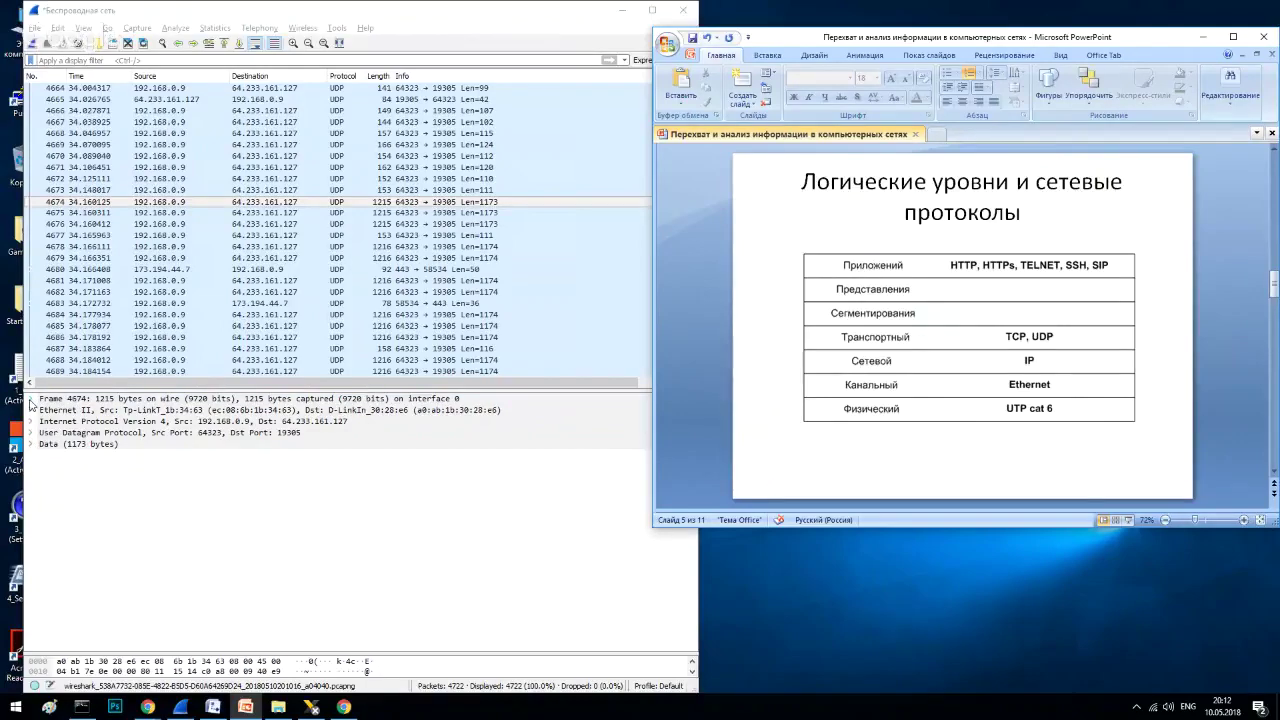
{"action": "left_click", "coordinate": [31, 400]}
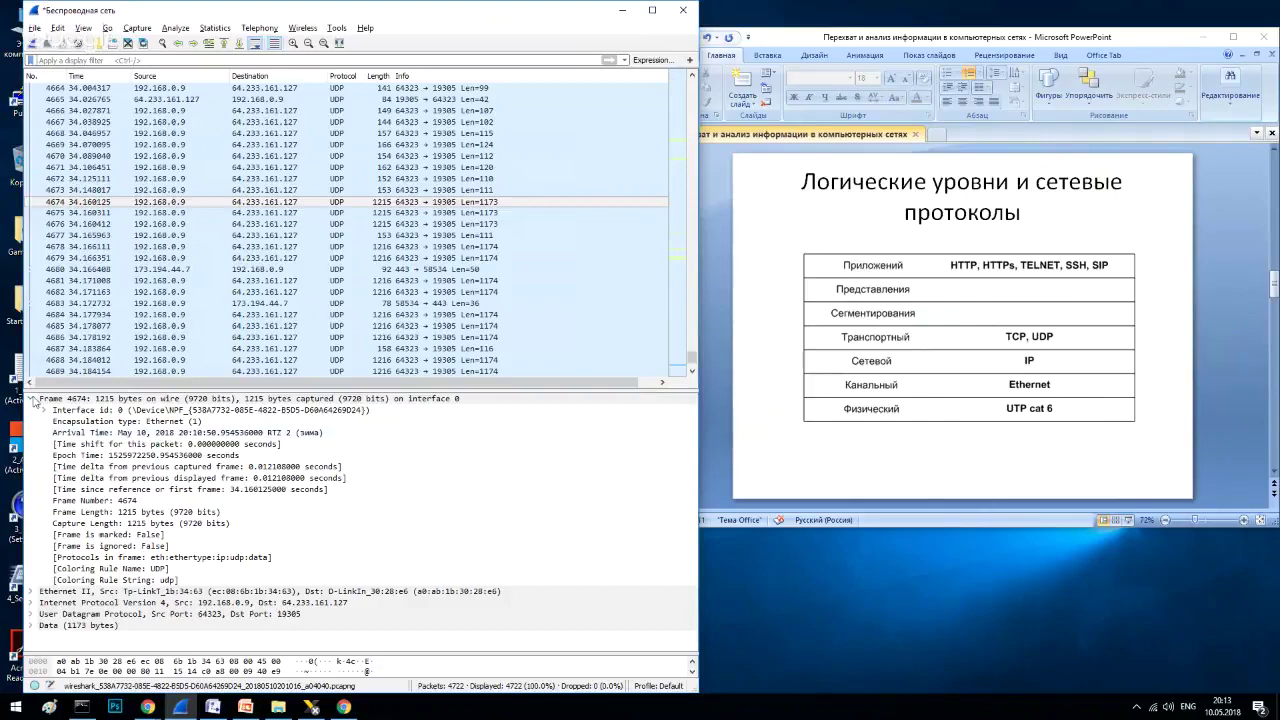
Step: Collapse the Frame details, inspect Ethernet II destination and source addresses, then collapse Ethernet II
{"action": "left_click", "coordinate": [31, 399]}
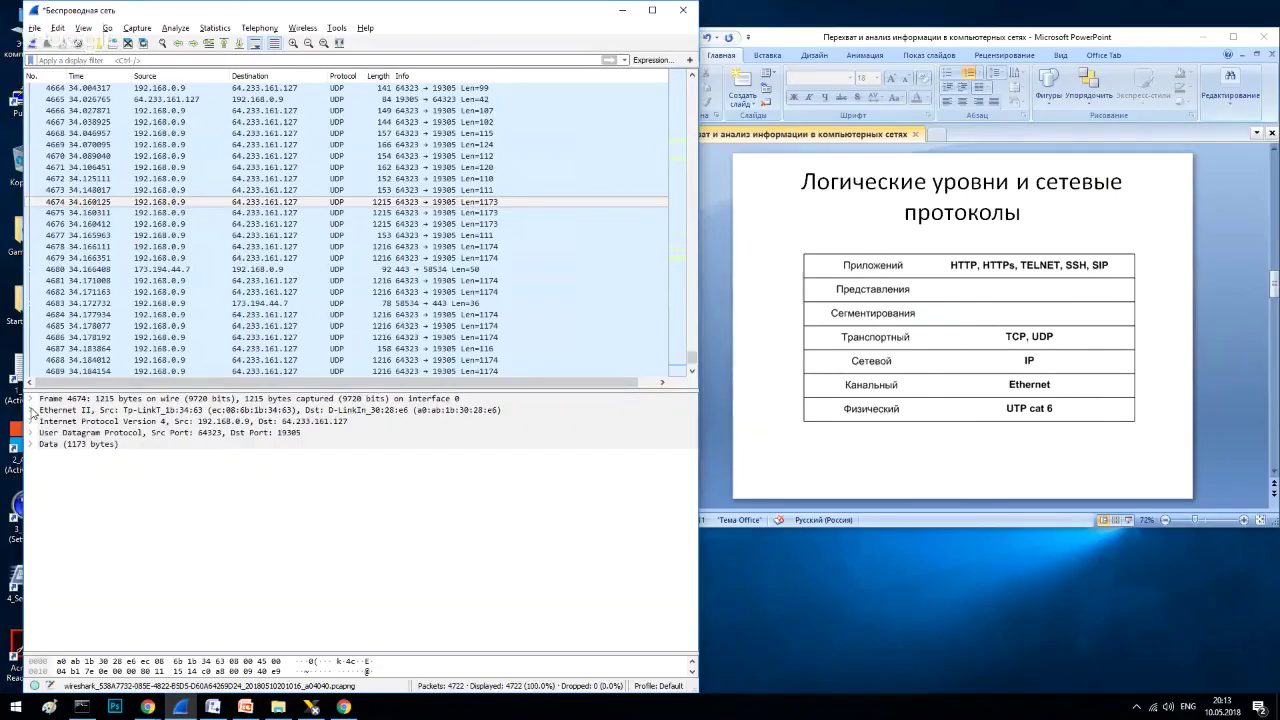
{"action": "left_click", "coordinate": [32, 410]}
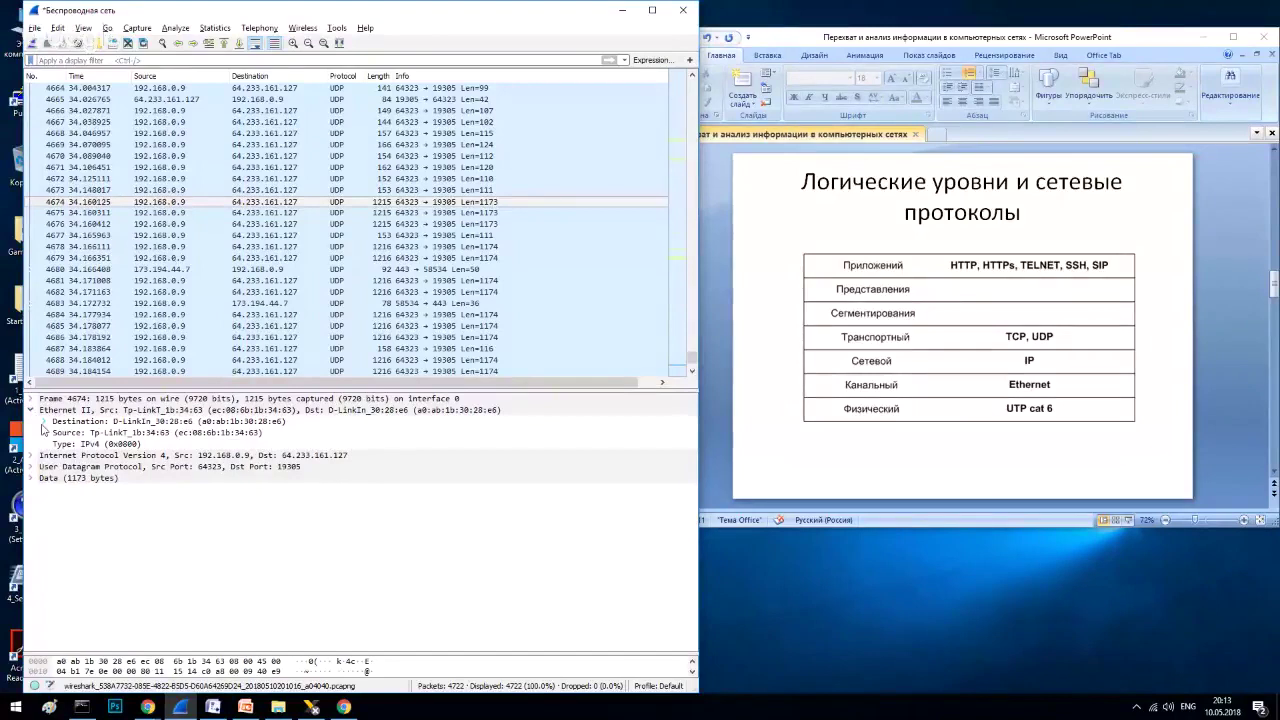
{"action": "left_click", "coordinate": [43, 421]}
{"action": "left_click", "coordinate": [44, 466]}
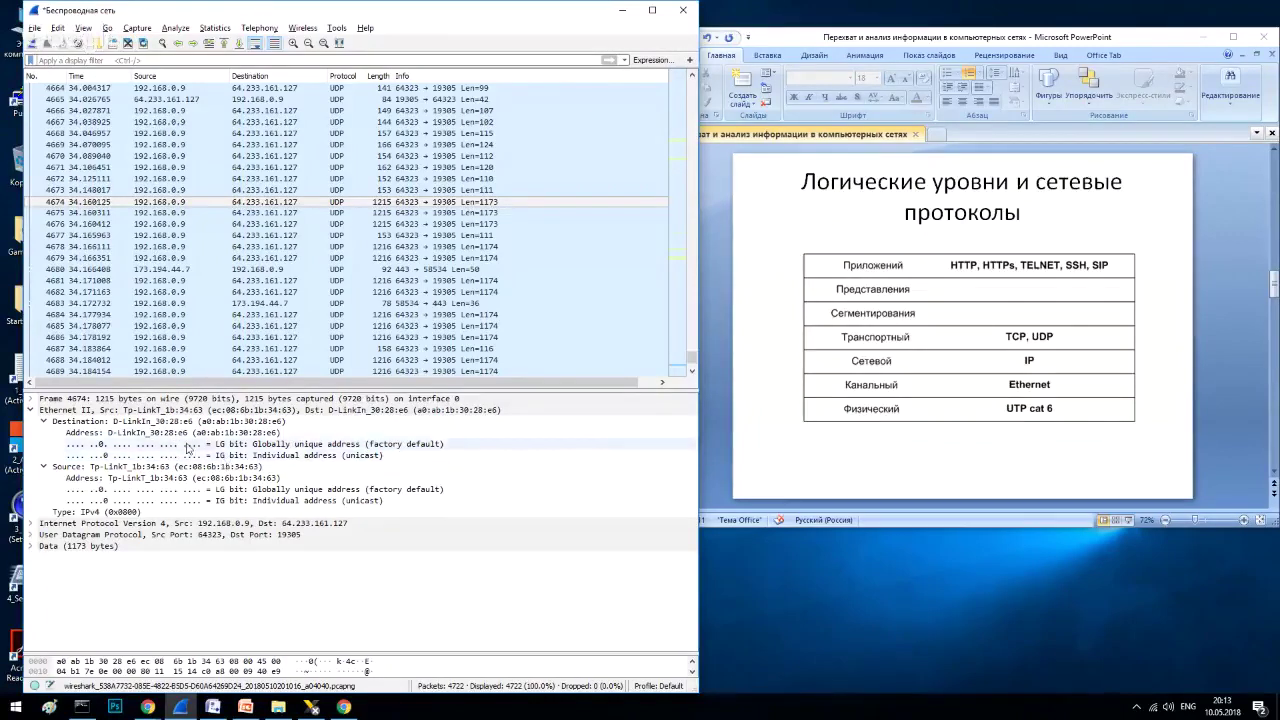
{"action": "left_click", "coordinate": [33, 411]}
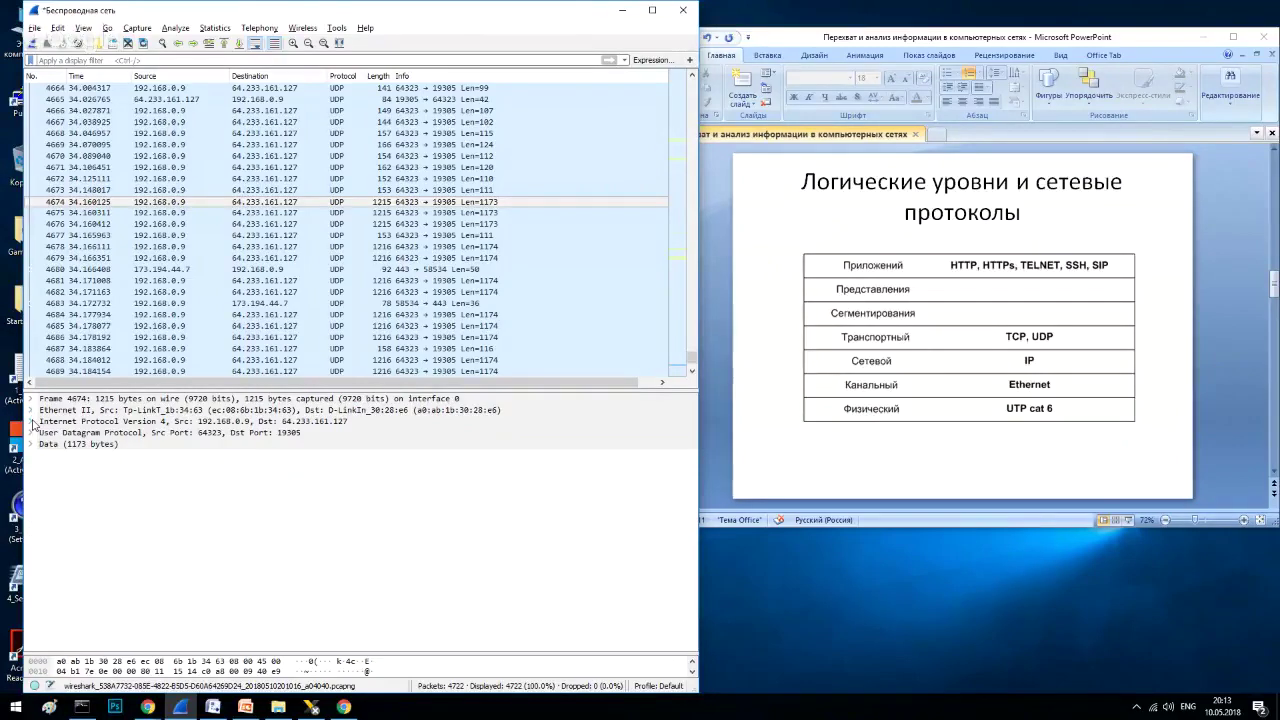
Step: Expand packet 4674's IPv4 header and highlight the Differentiated Services Field byte
{"action": "left_click", "coordinate": [33, 421]}
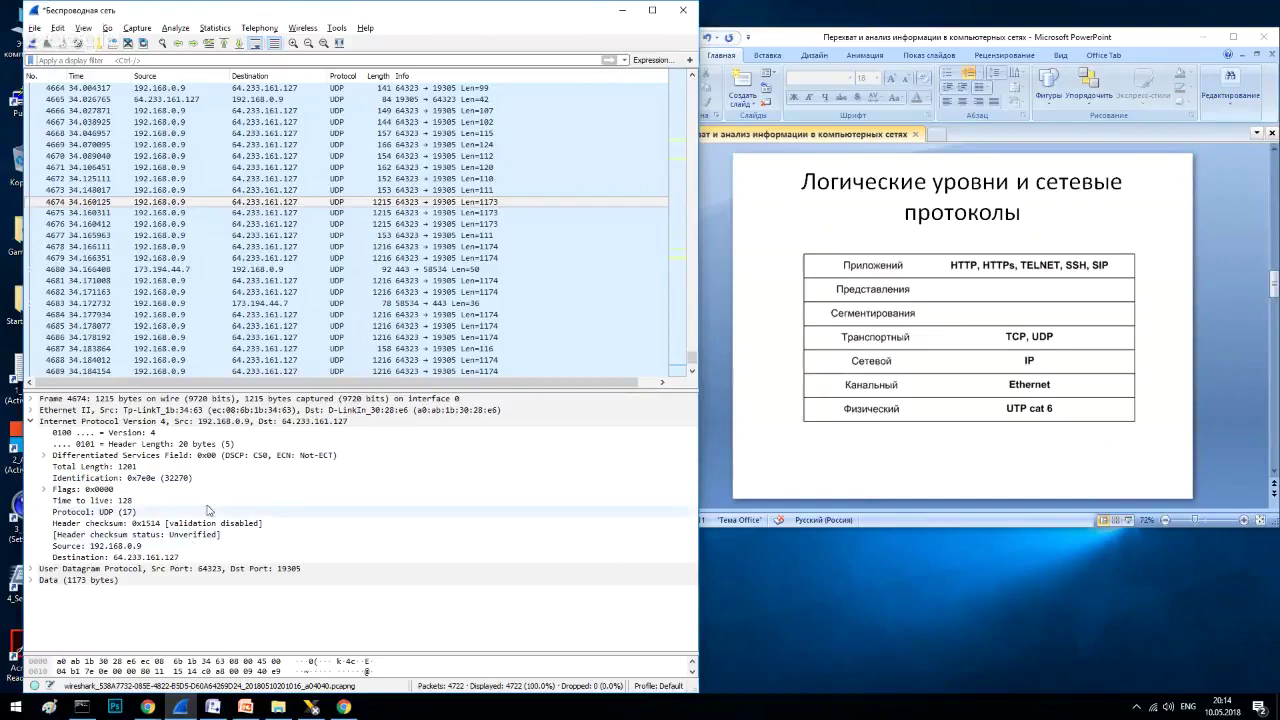
{"action": "left_click", "coordinate": [44, 455]}
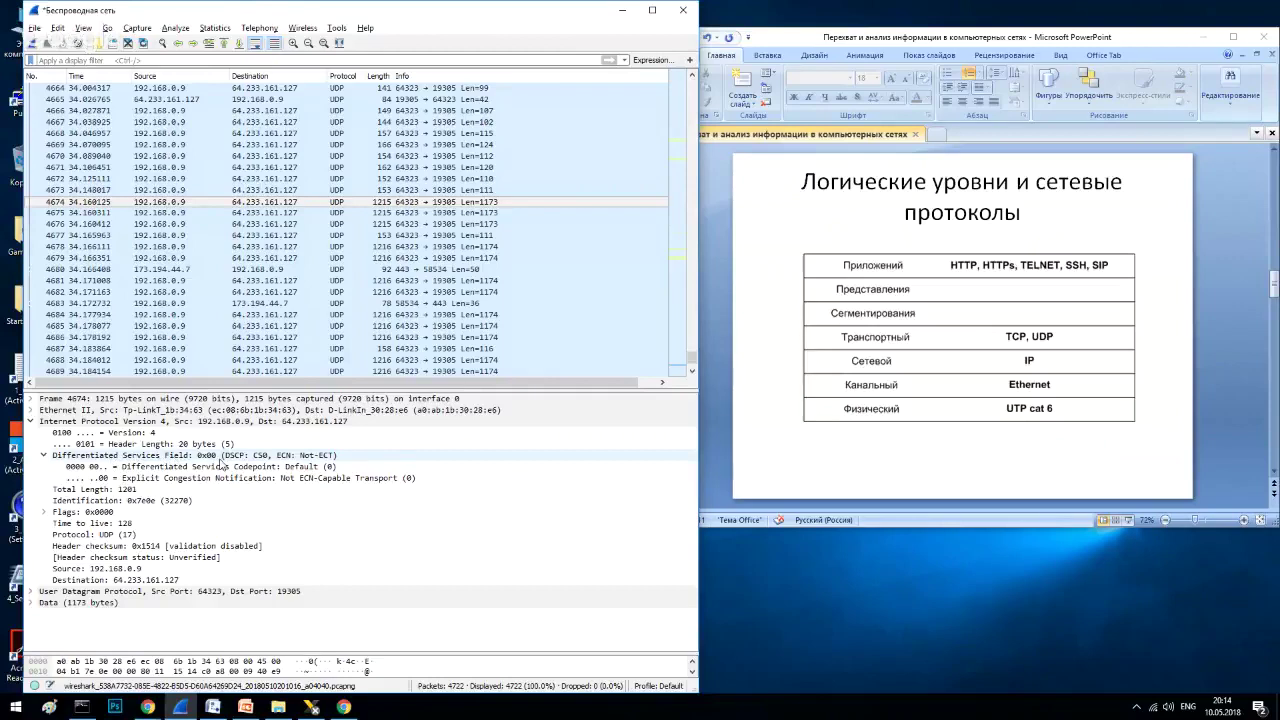
{"action": "left_click", "coordinate": [46, 457]}
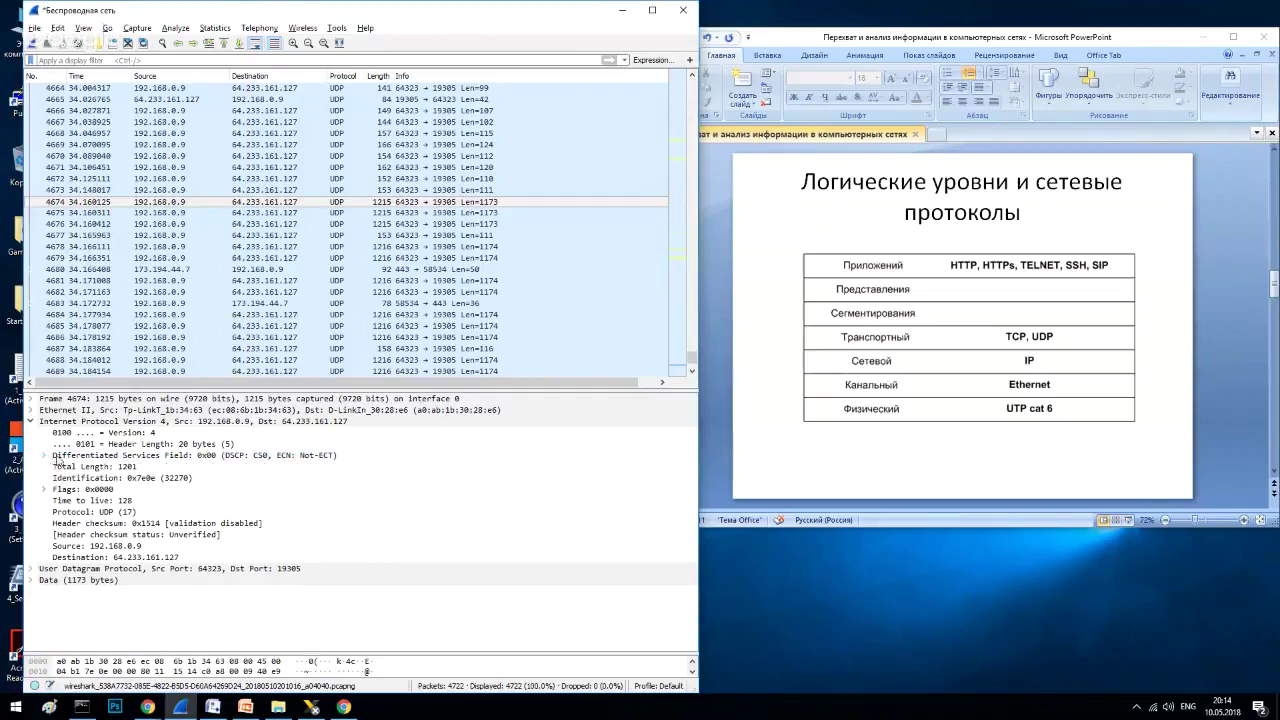
{"action": "left_click", "coordinate": [124, 458]}
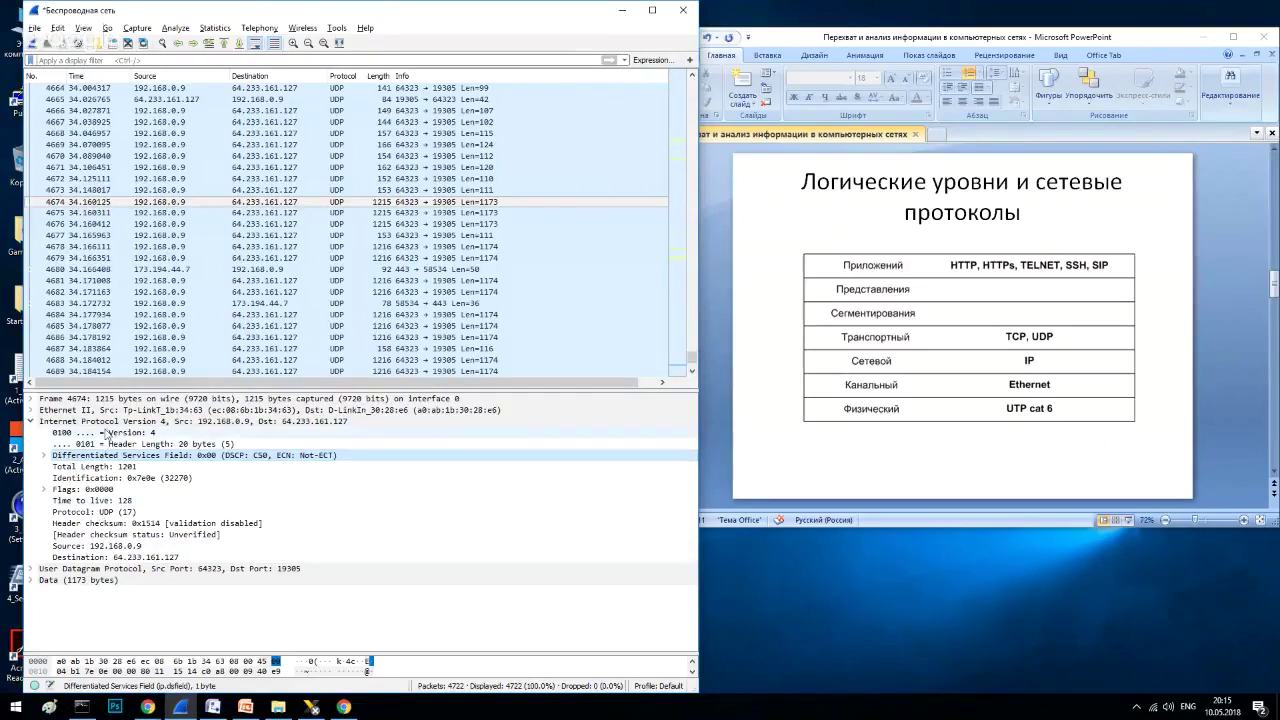
Step: Collapse IPv4, expand the UDP header, select Destination Port 19305, and open Data (1173 bytes)
{"action": "double_click", "coordinate": [68, 423]}
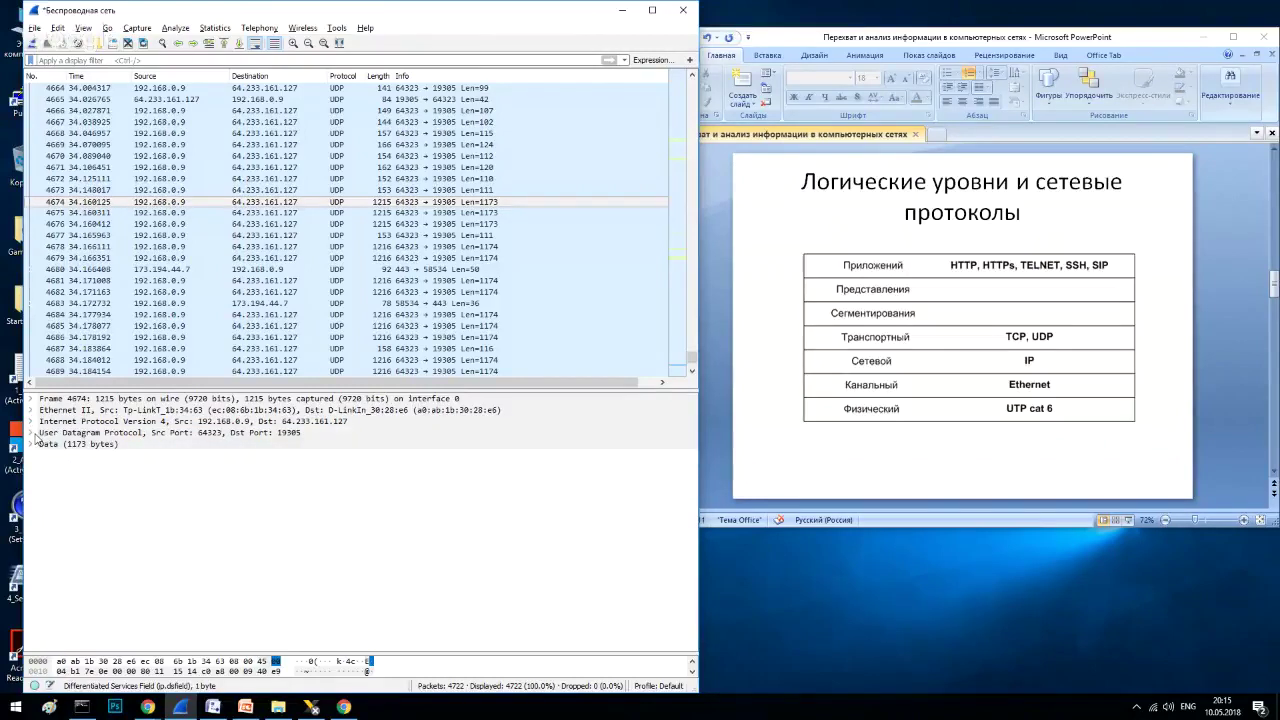
{"action": "left_click", "coordinate": [33, 433]}
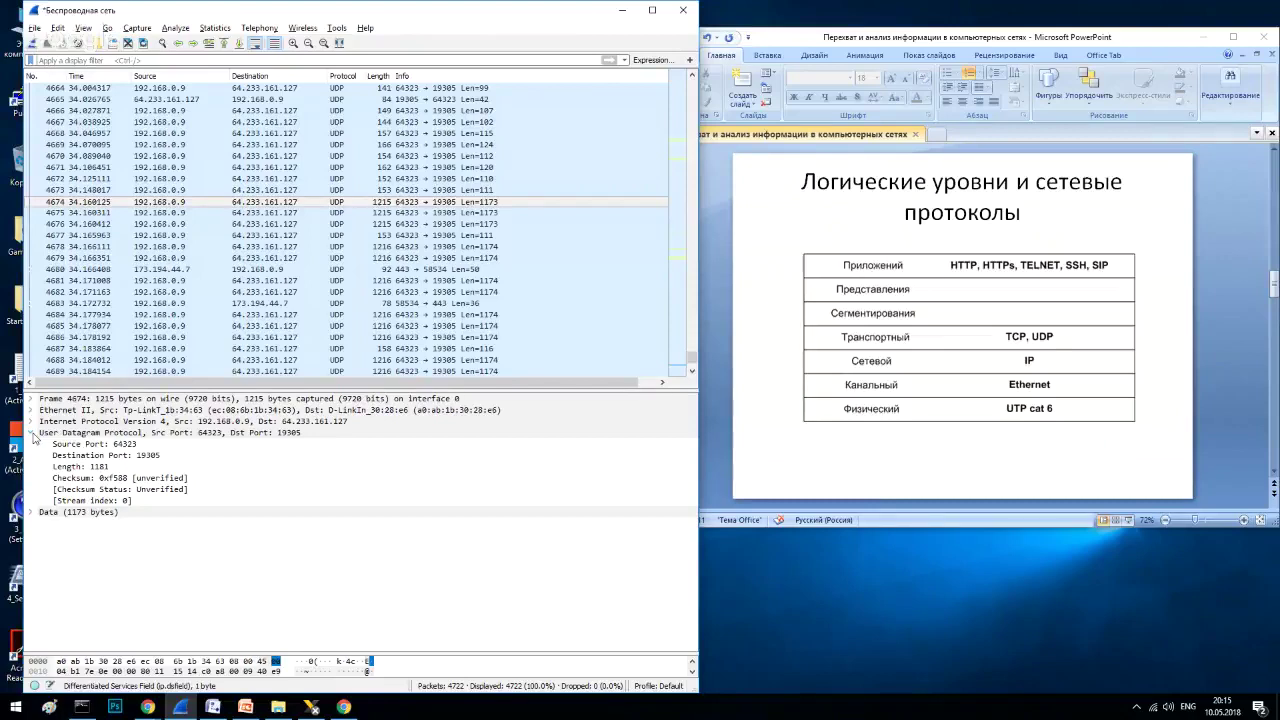
{"action": "left_click", "coordinate": [140, 455]}
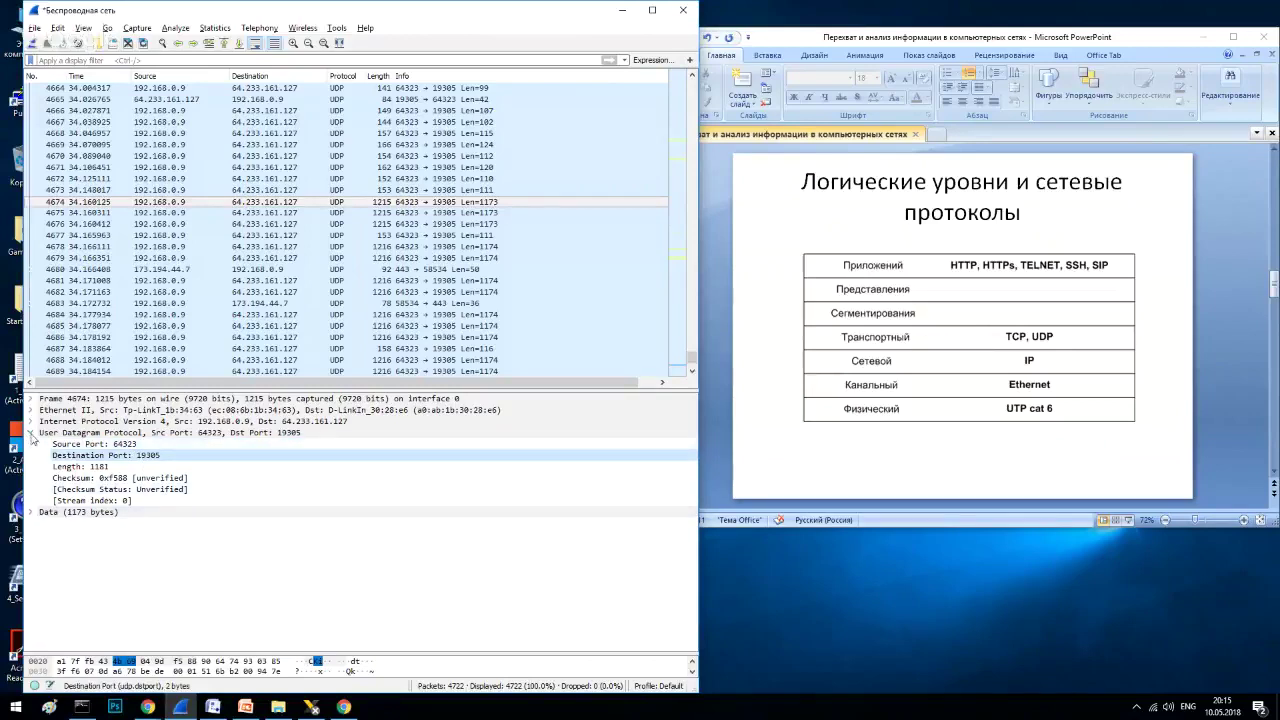
{"action": "left_click", "coordinate": [33, 512]}
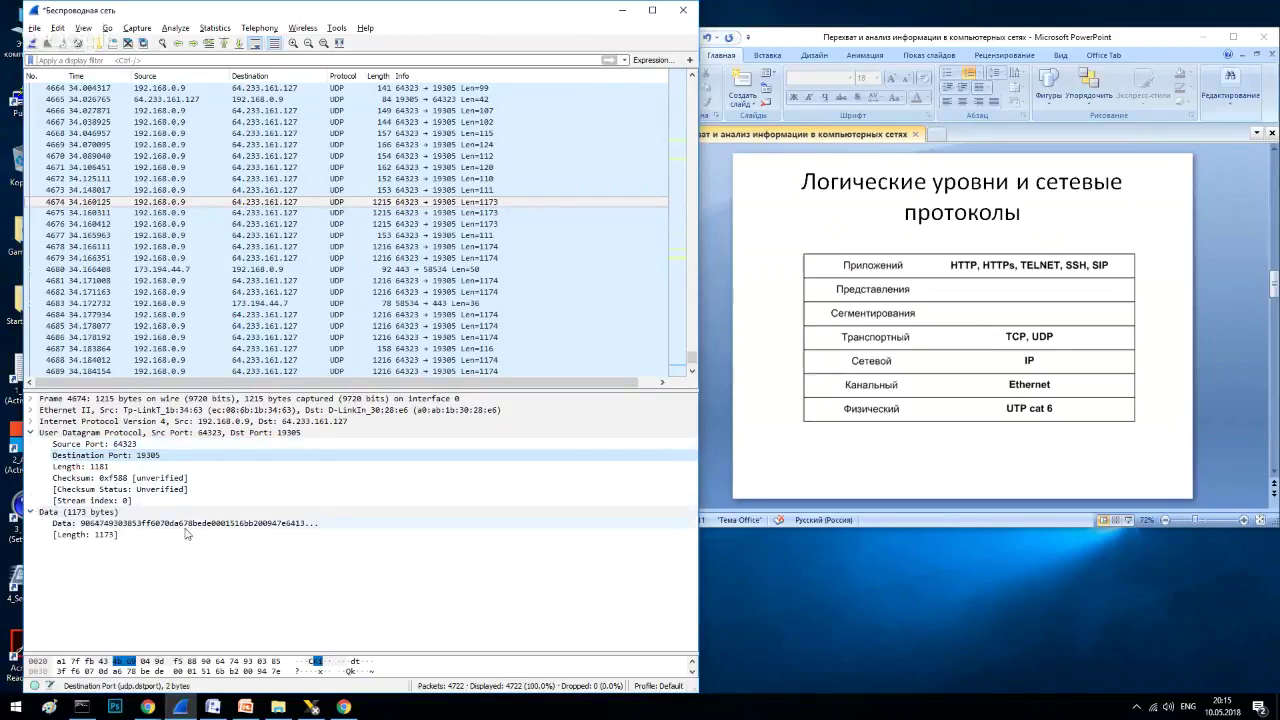
Step: Highlight packet 4674's 1173-byte data payload in the hex bytes view
{"action": "left_click", "coordinate": [232, 525]}
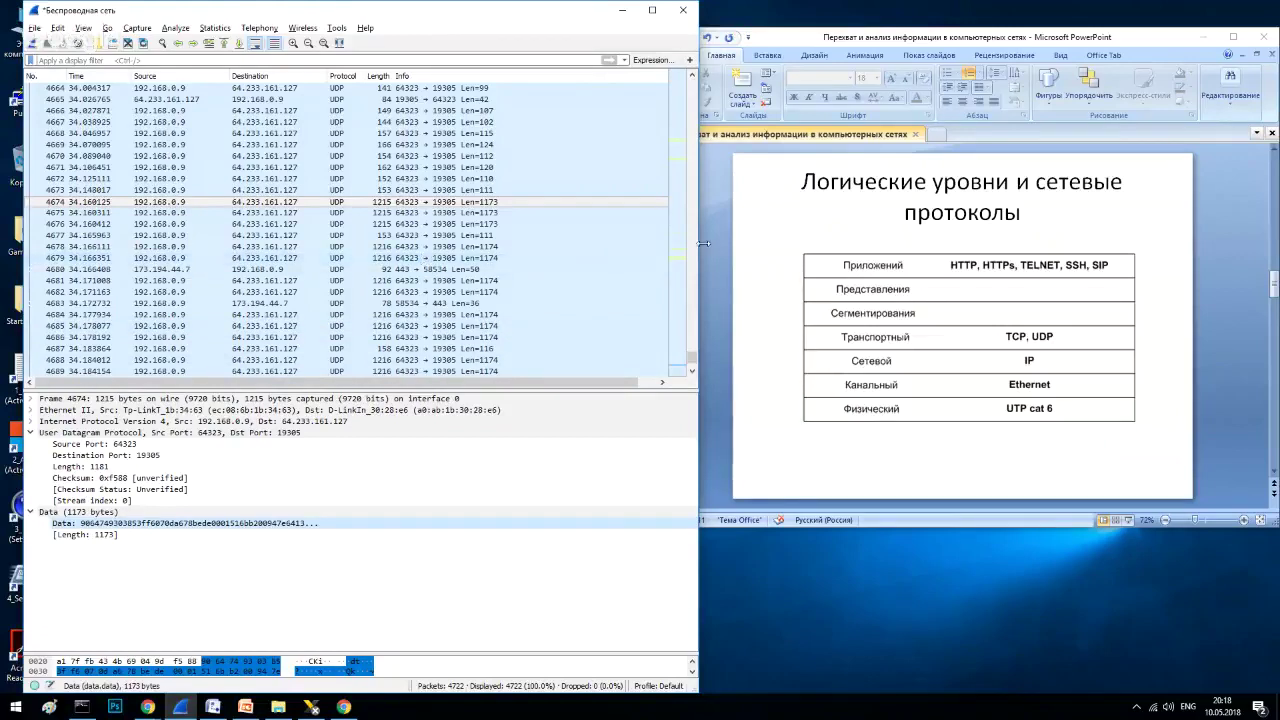
{"action": "left_click", "coordinate": [690, 355]}
Step: Apply a udp display filter, then replace it with http, leaving 32 packets shown
{"action": "left_click_drag", "start_coordinate": [690, 355], "coordinate": [691, 72]}
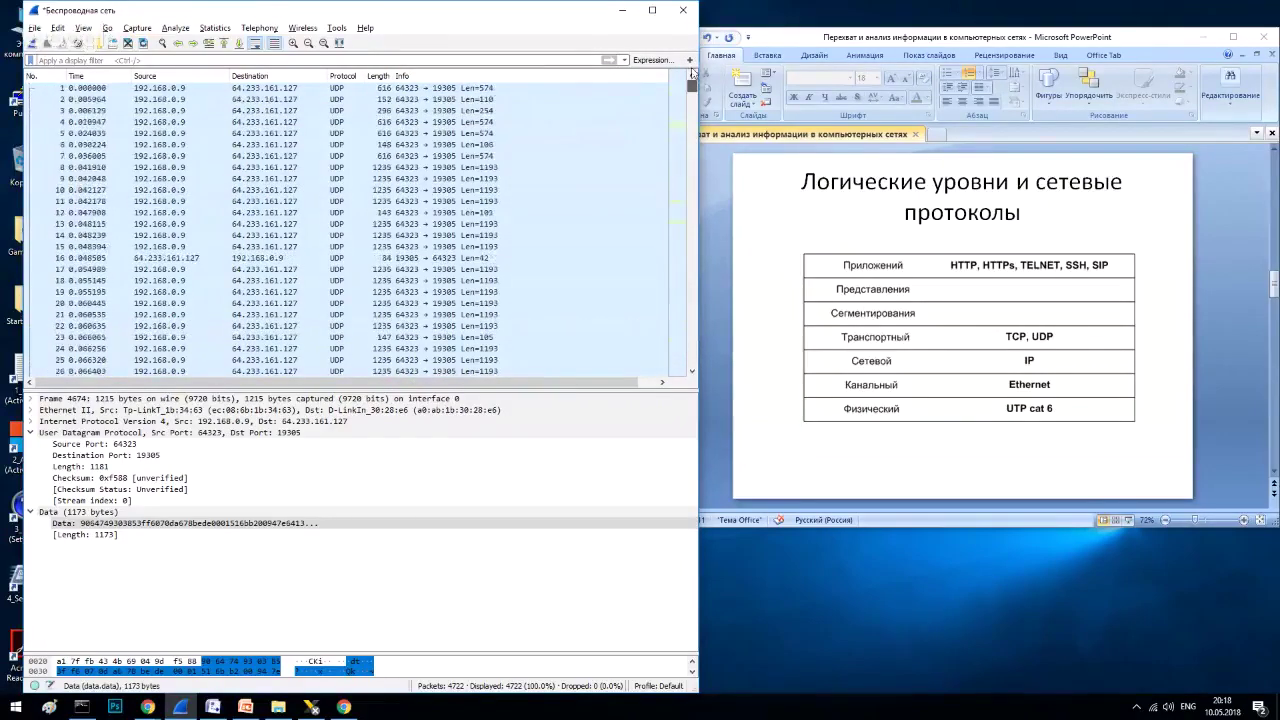
{"action": "left_click", "coordinate": [192, 61]}
{"action": "type", "text": "dp"}
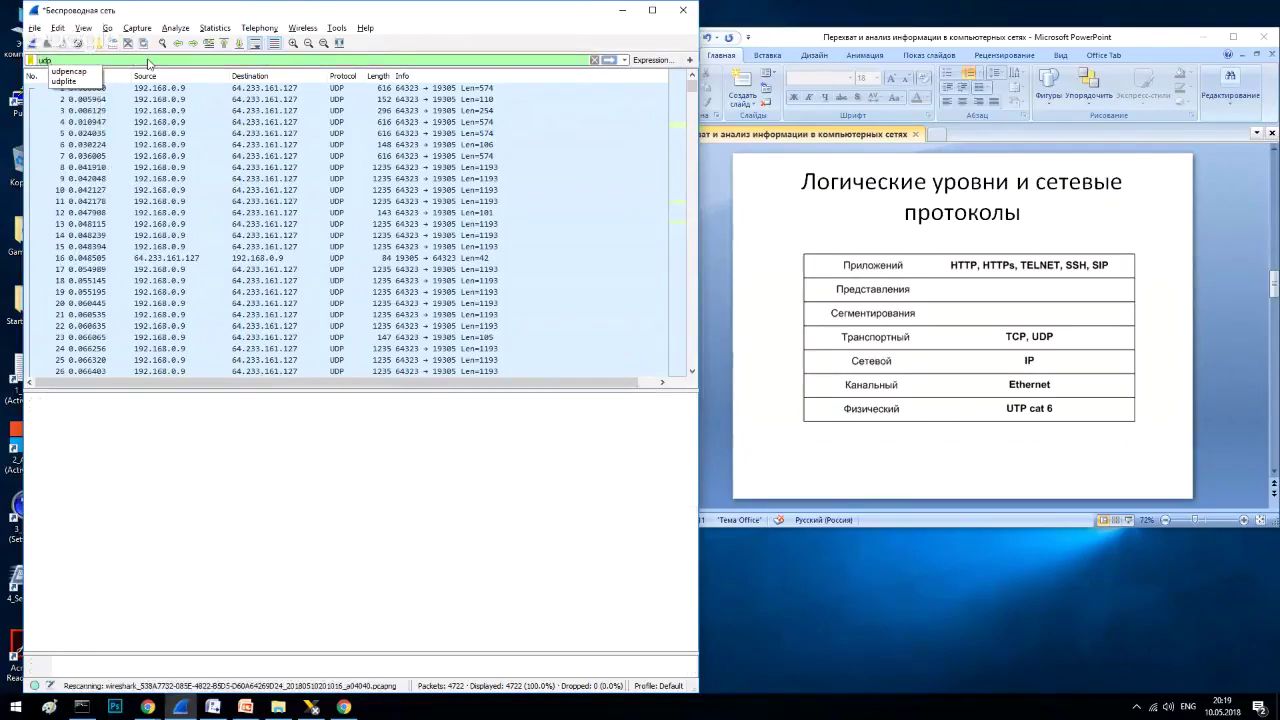
{"action": "key", "text": "Return"}
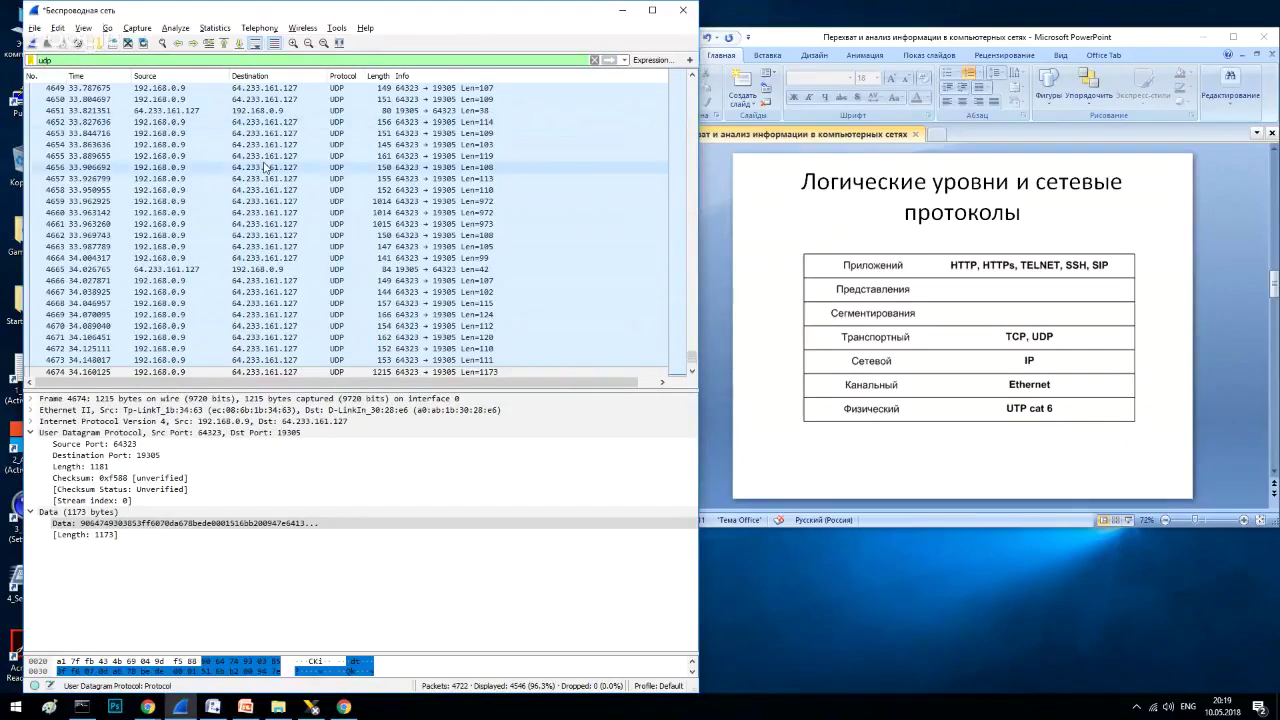
{"action": "key", "text": "BackSpace"}
{"action": "key", "text": "BackSpace"}
{"action": "key", "text": "BackSpace"}
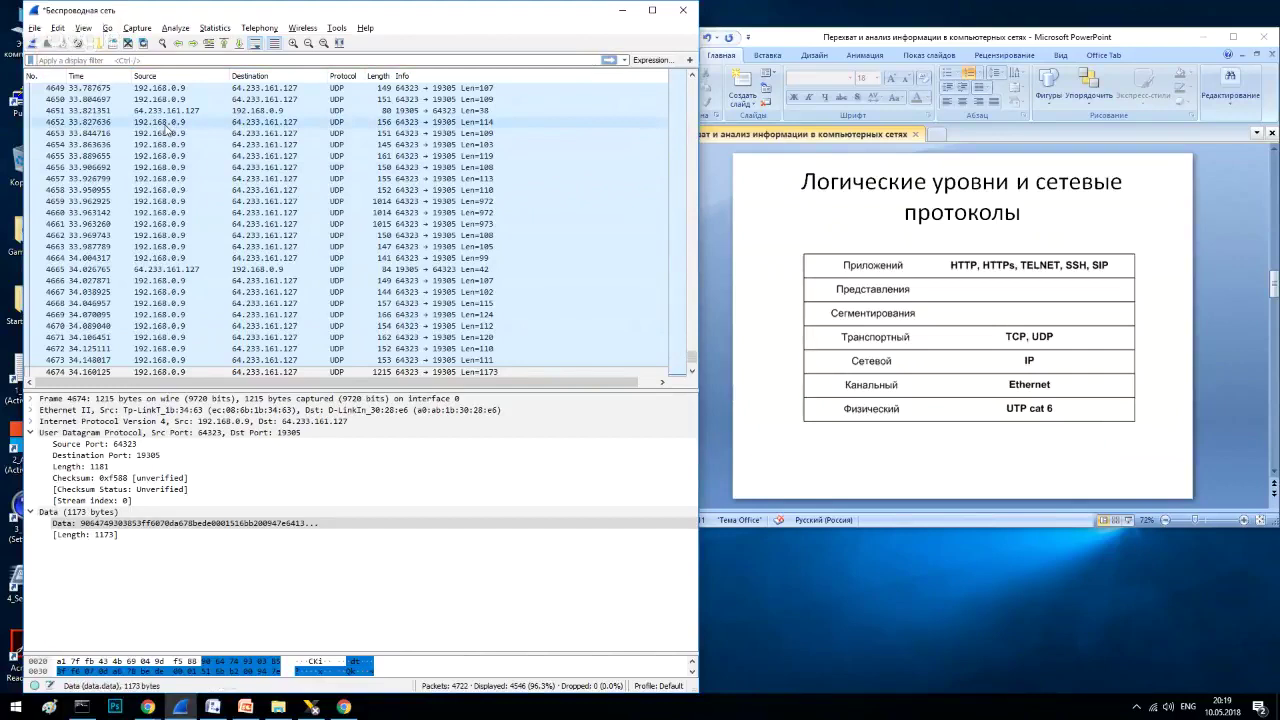
{"action": "type", "text": "http"}
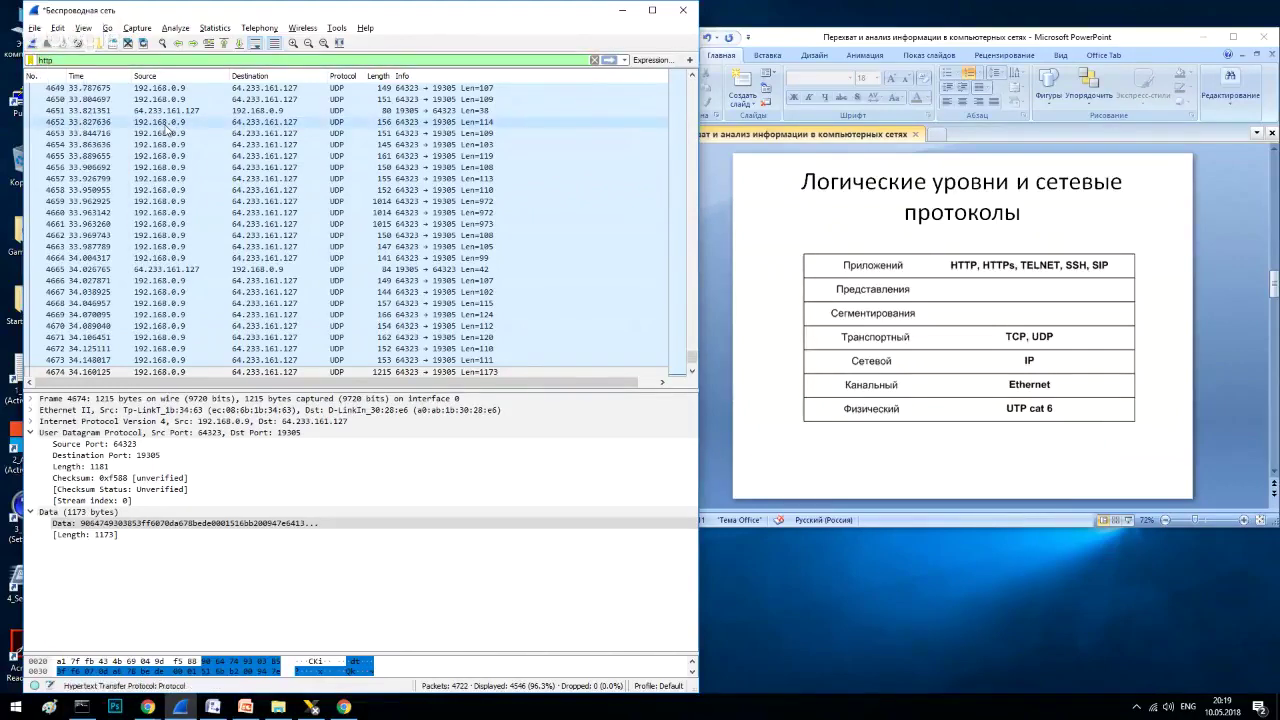
{"action": "key", "text": "Return"}
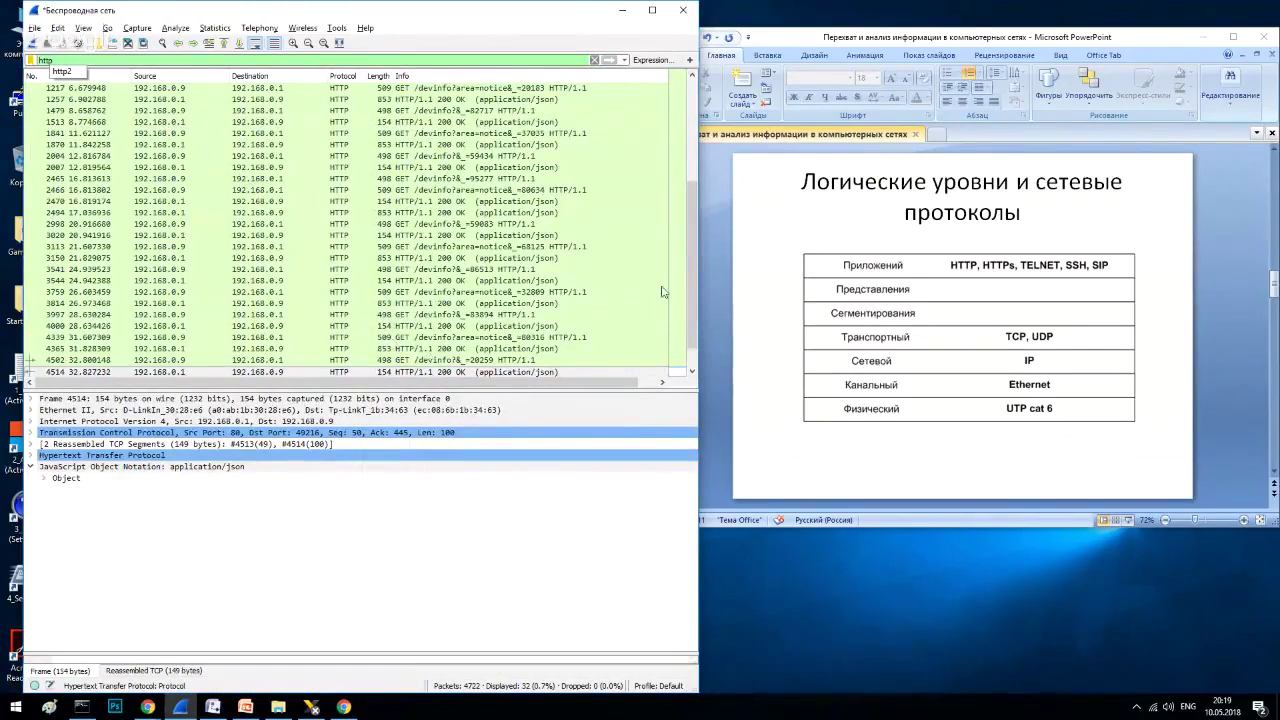
{"action": "scroll", "coordinate": [697, 166], "scroll_direction": "up", "scroll_amount": 2}
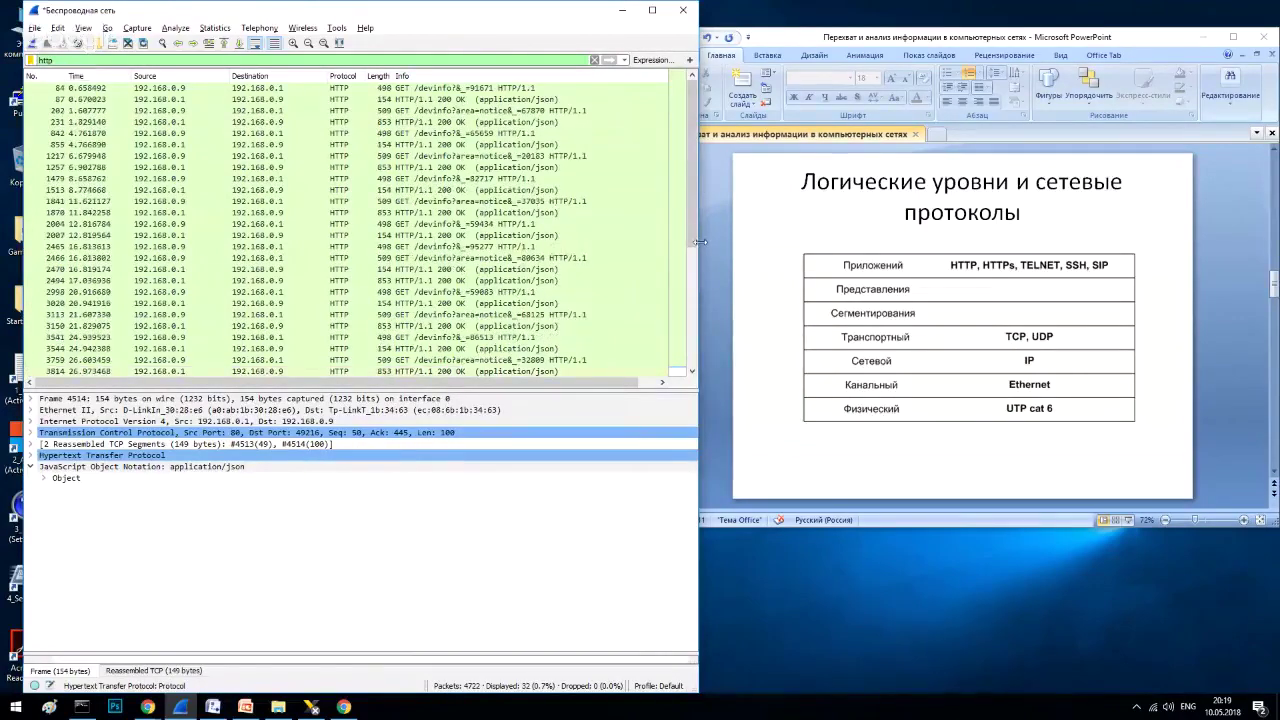
{"action": "scroll", "coordinate": [693, 331], "scroll_direction": "down", "scroll_amount": 2}
{"action": "scroll", "coordinate": [693, 218], "scroll_direction": "up", "scroll_amount": 2}
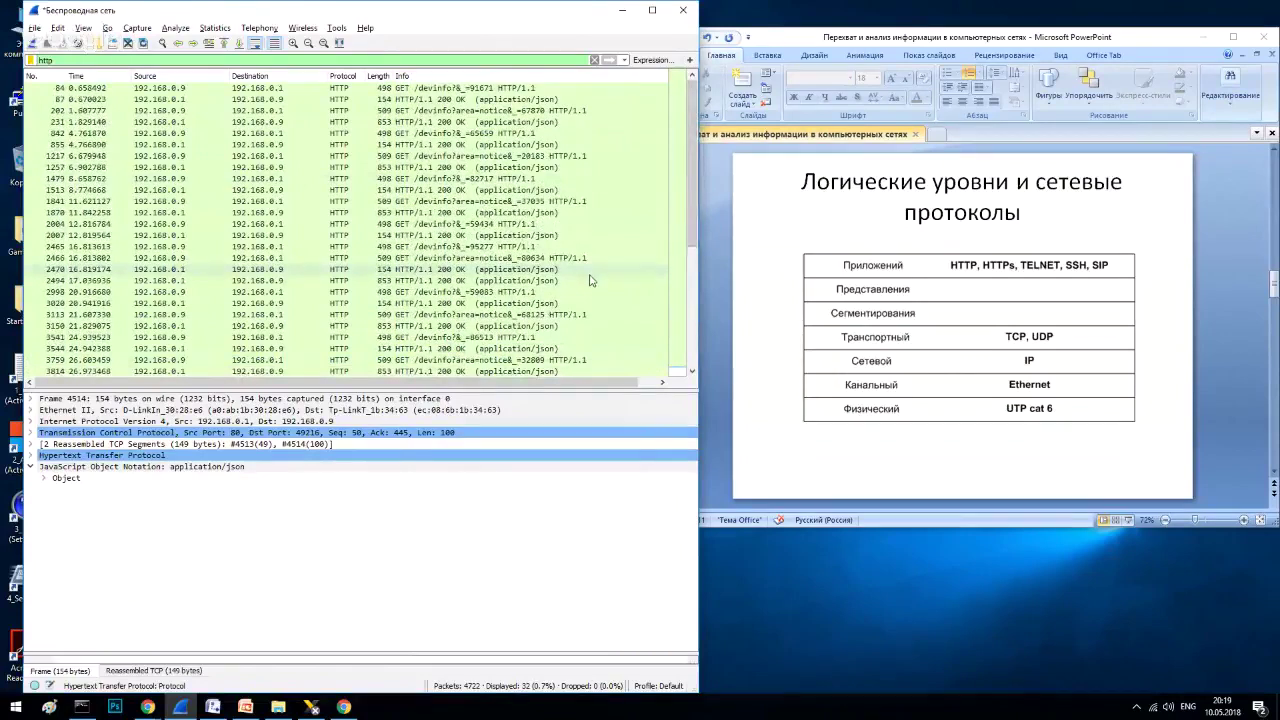
{"action": "left_click", "coordinate": [512, 258]}
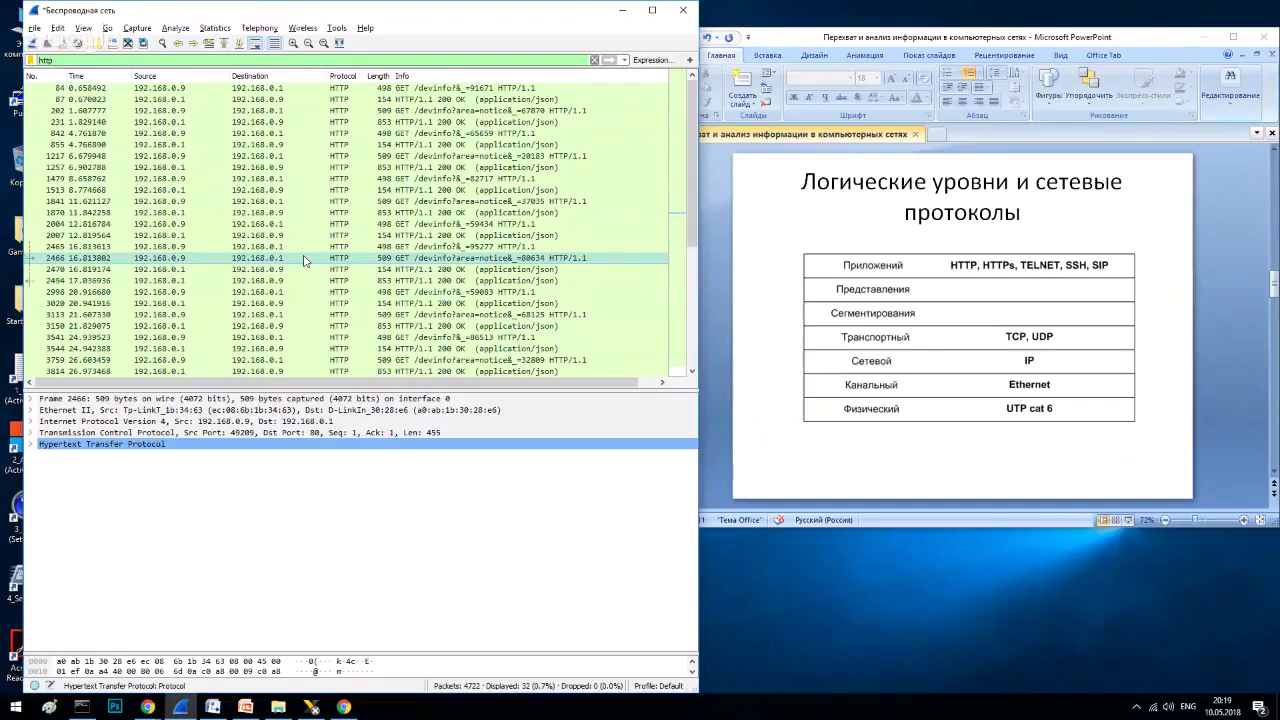
{"action": "left_click", "coordinate": [33, 444]}
{"action": "left_click", "coordinate": [33, 444]}
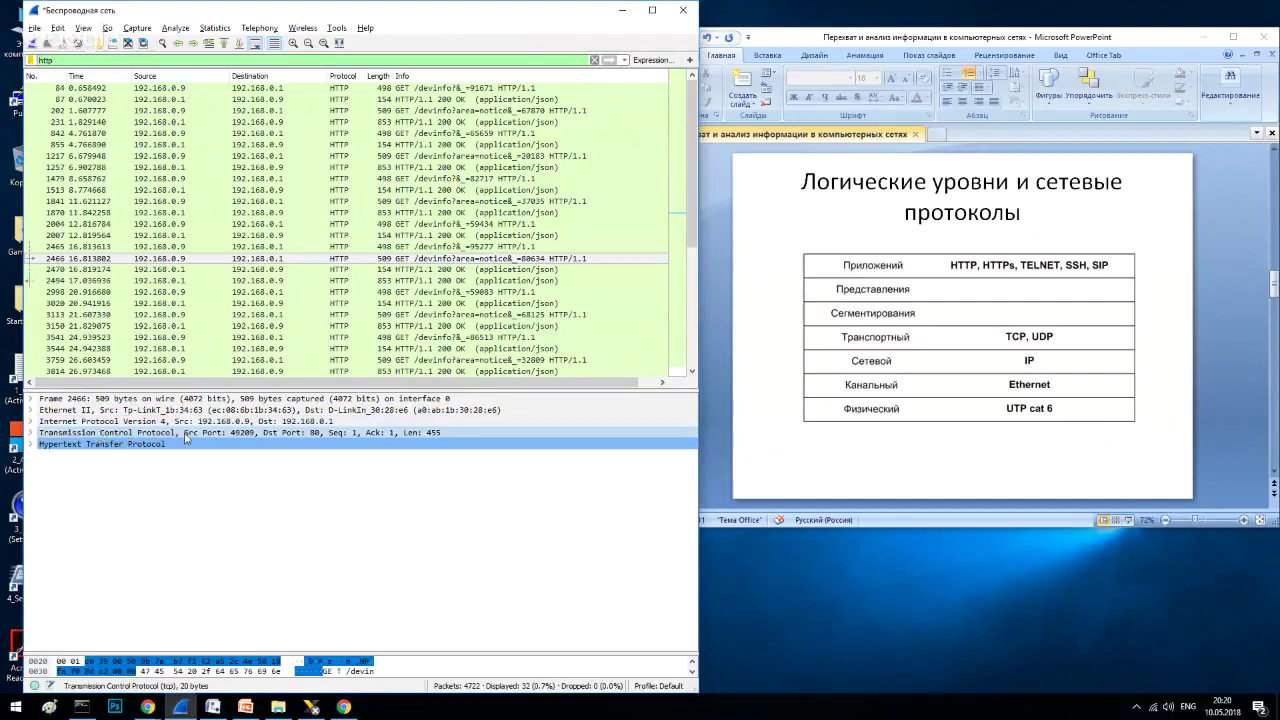
Step: Collapse packet 2466's TCP section and expand its Hypertext Transfer Protocol request headers
{"action": "left_click", "coordinate": [33, 433]}
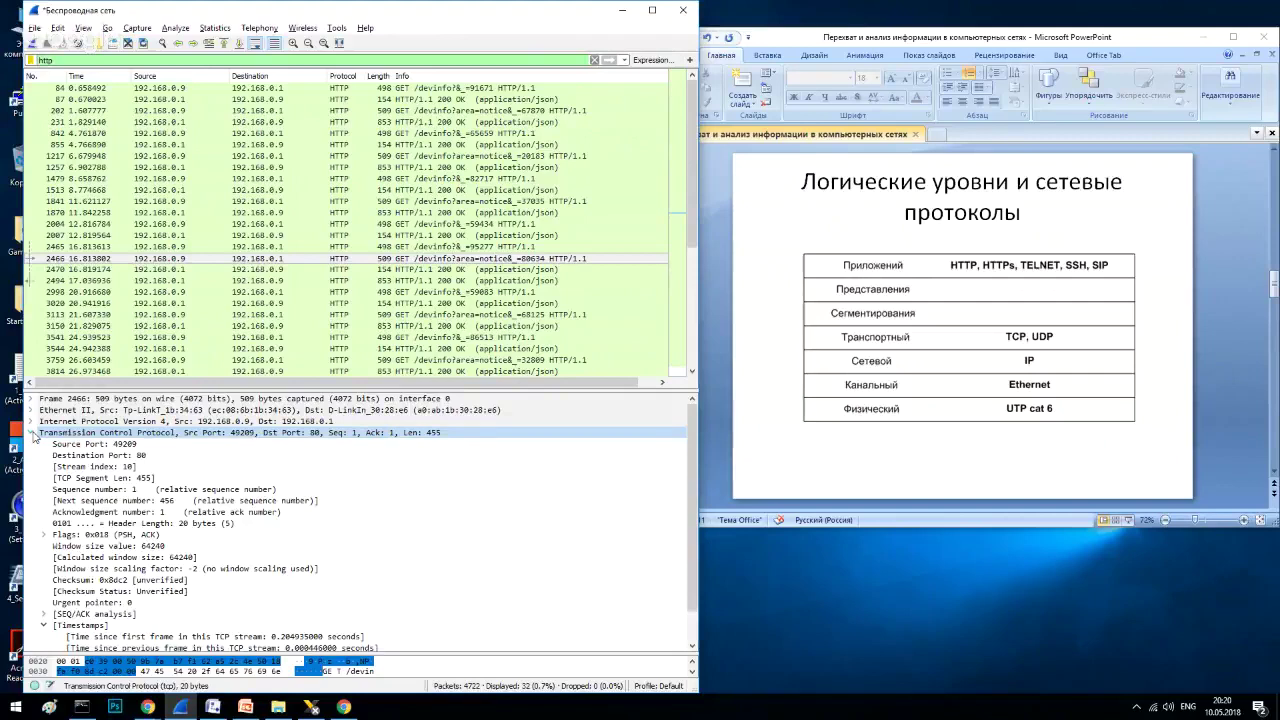
{"action": "left_click", "coordinate": [33, 433]}
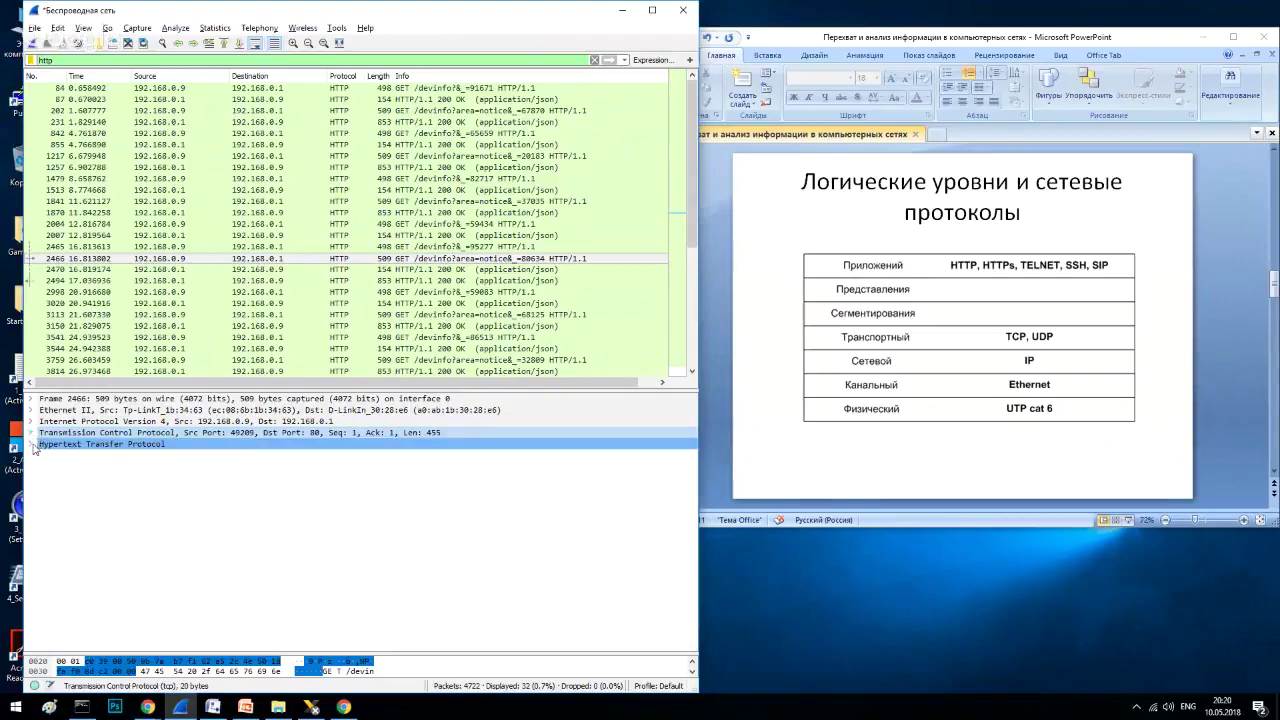
{"action": "left_click", "coordinate": [34, 444]}
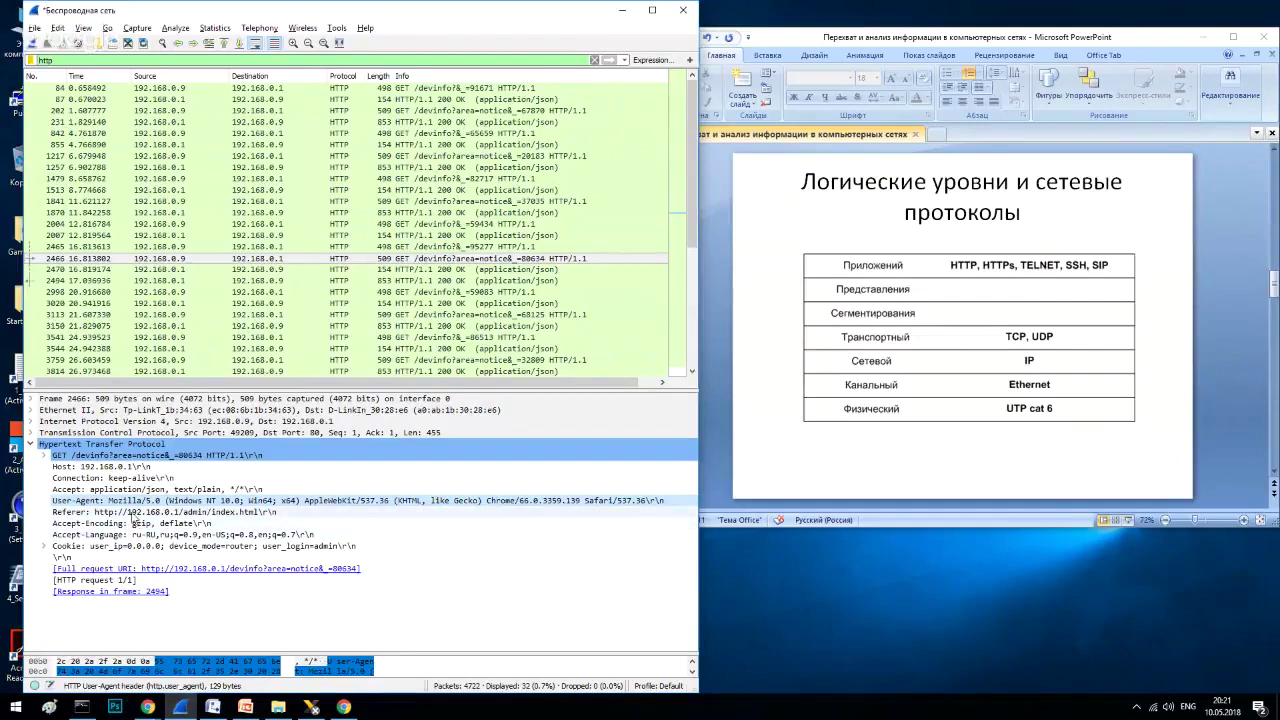
Step: Inspect packet 2466's Referer, Accept-Encoding and Accept-Language header lines
{"action": "left_click", "coordinate": [131, 513]}
{"action": "left_click", "coordinate": [131, 524]}
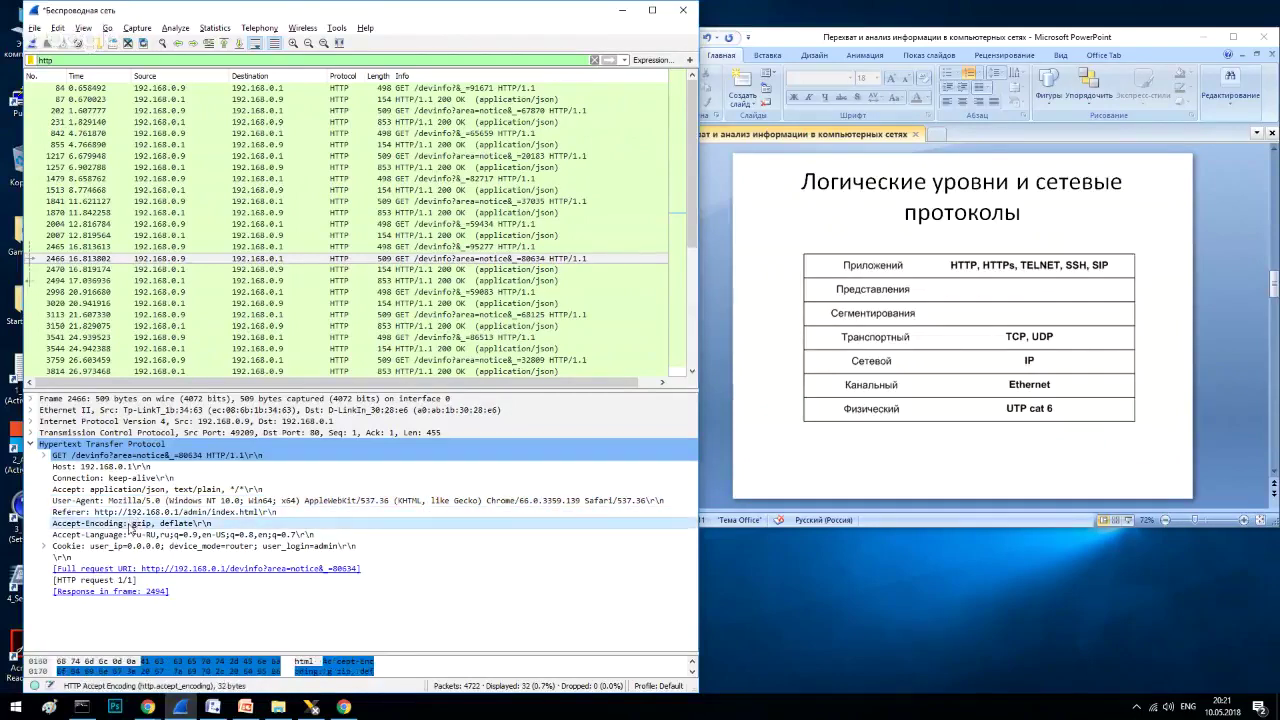
{"action": "left_click", "coordinate": [145, 535]}
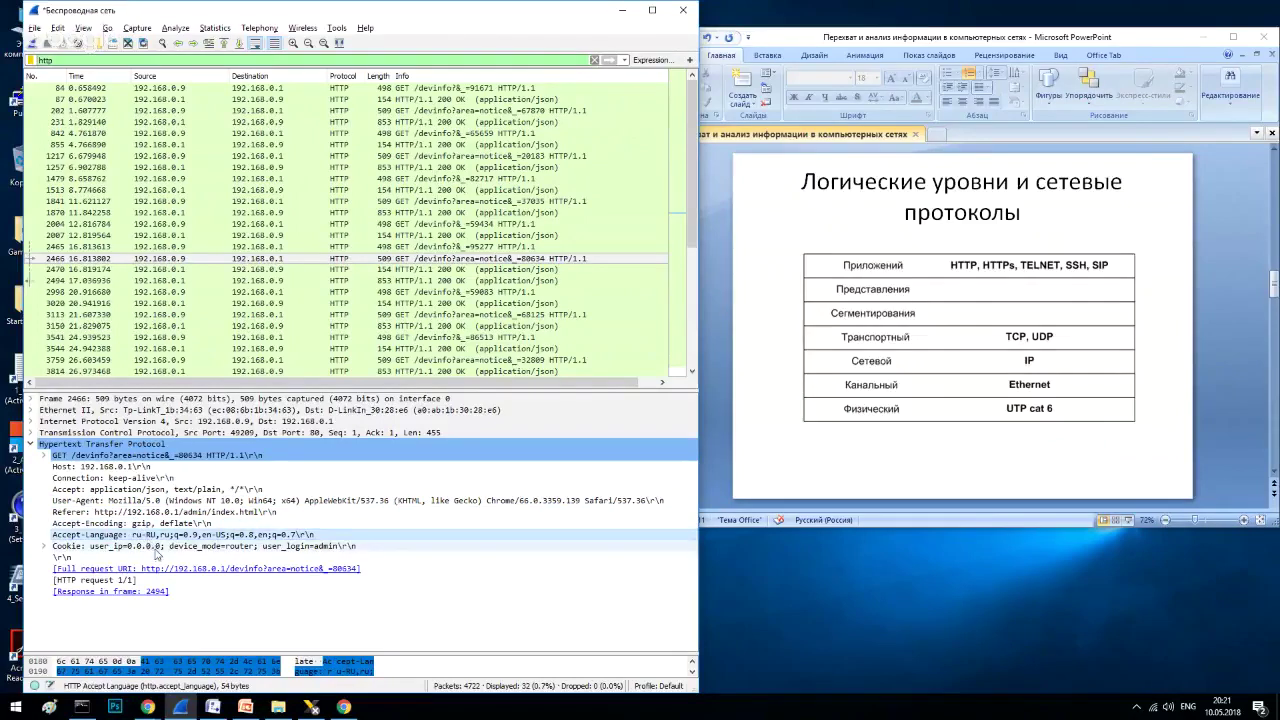
Step: Expand the Cookie header into its three pairs and select the user_login=admin pair
{"action": "left_click", "coordinate": [155, 548]}
{"action": "left_click", "coordinate": [44, 547]}
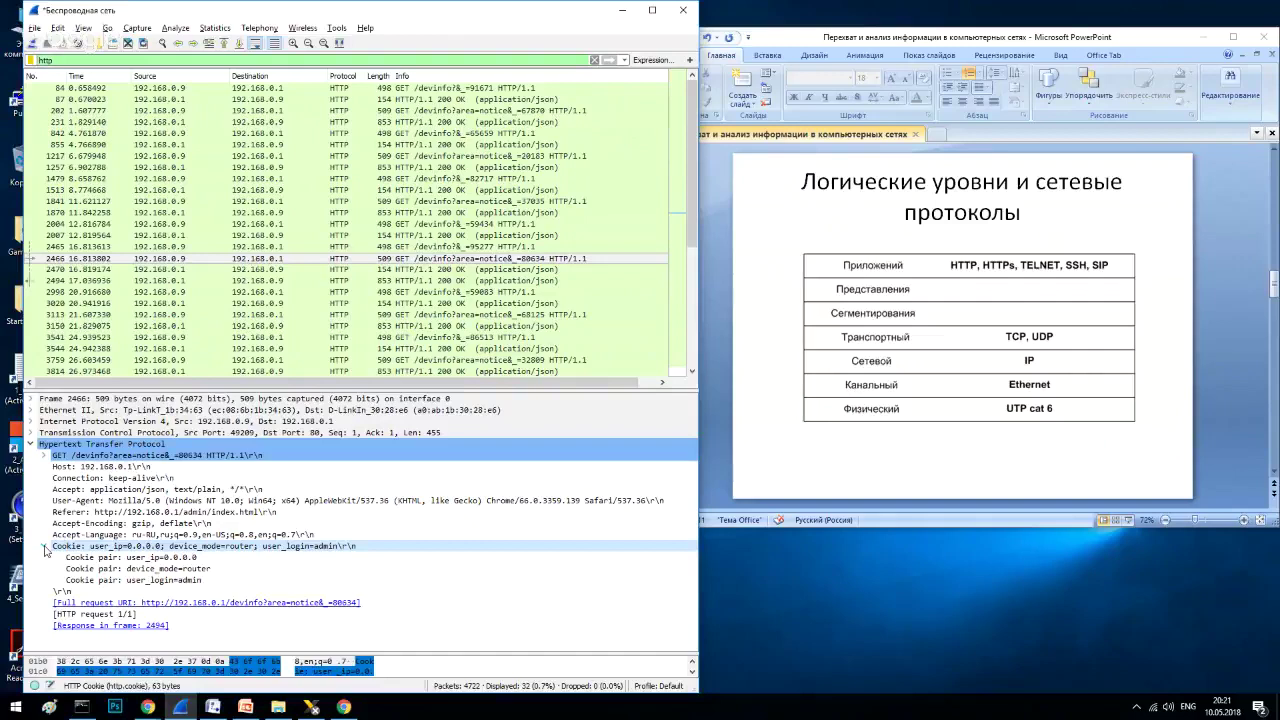
{"action": "left_click", "coordinate": [152, 581]}
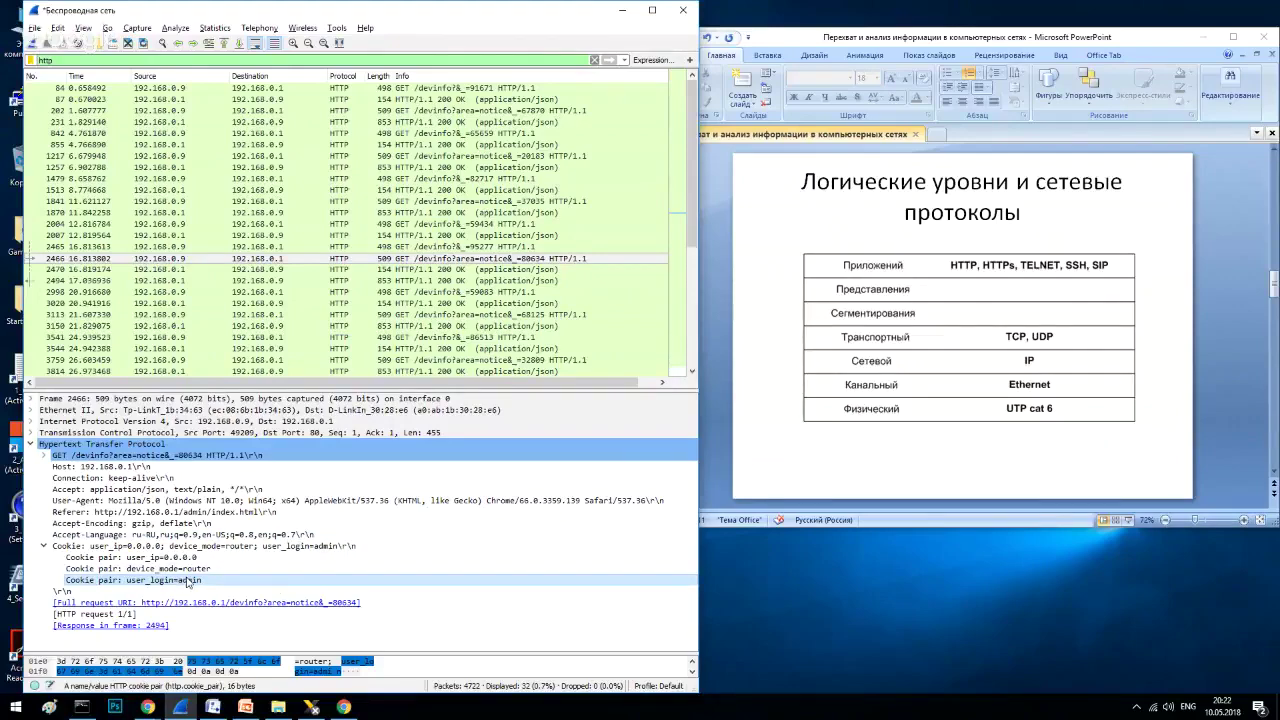
{"action": "left_click_drag", "start_coordinate": [693, 195], "coordinate": [697, 258]}
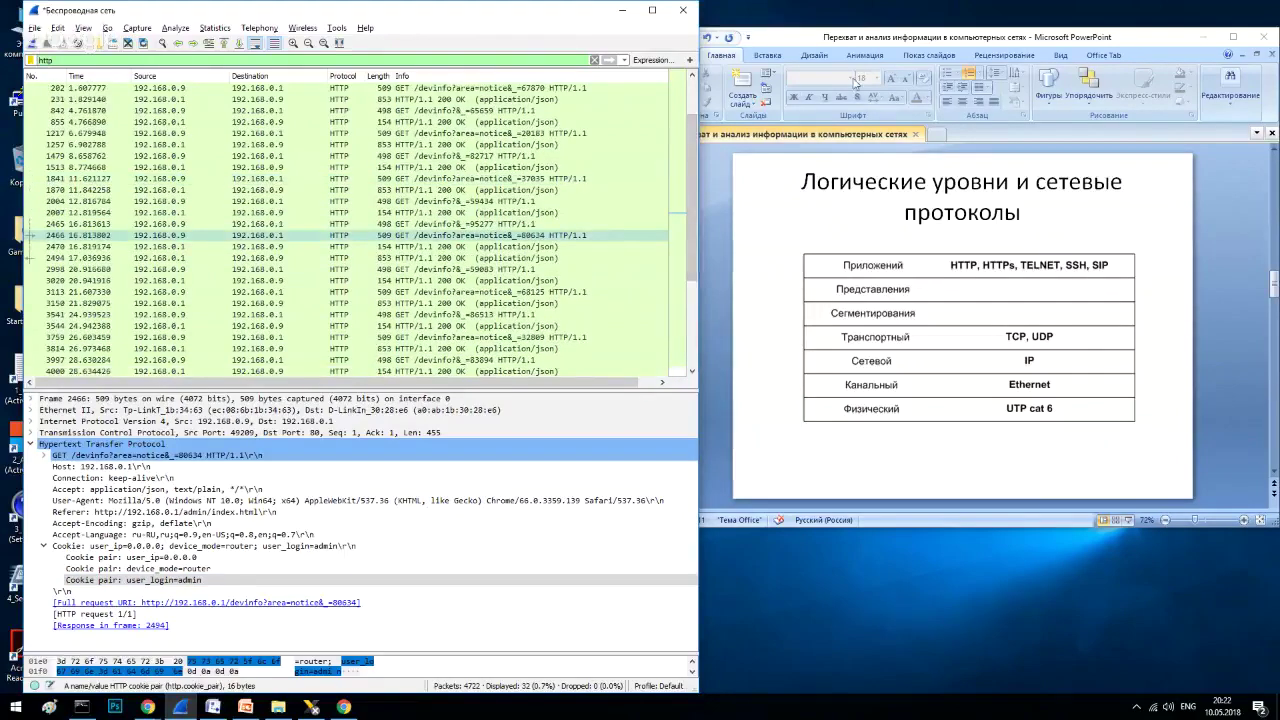
{"action": "mouse_move", "coordinate": [694, 200]}
{"action": "left_mouse_down"}
{"action": "mouse_move", "coordinate": [692, 143]}
{"action": "mouse_move", "coordinate": [694, 340]}
{"action": "mouse_move", "coordinate": [692, 215]}
{"action": "left_mouse_up"}
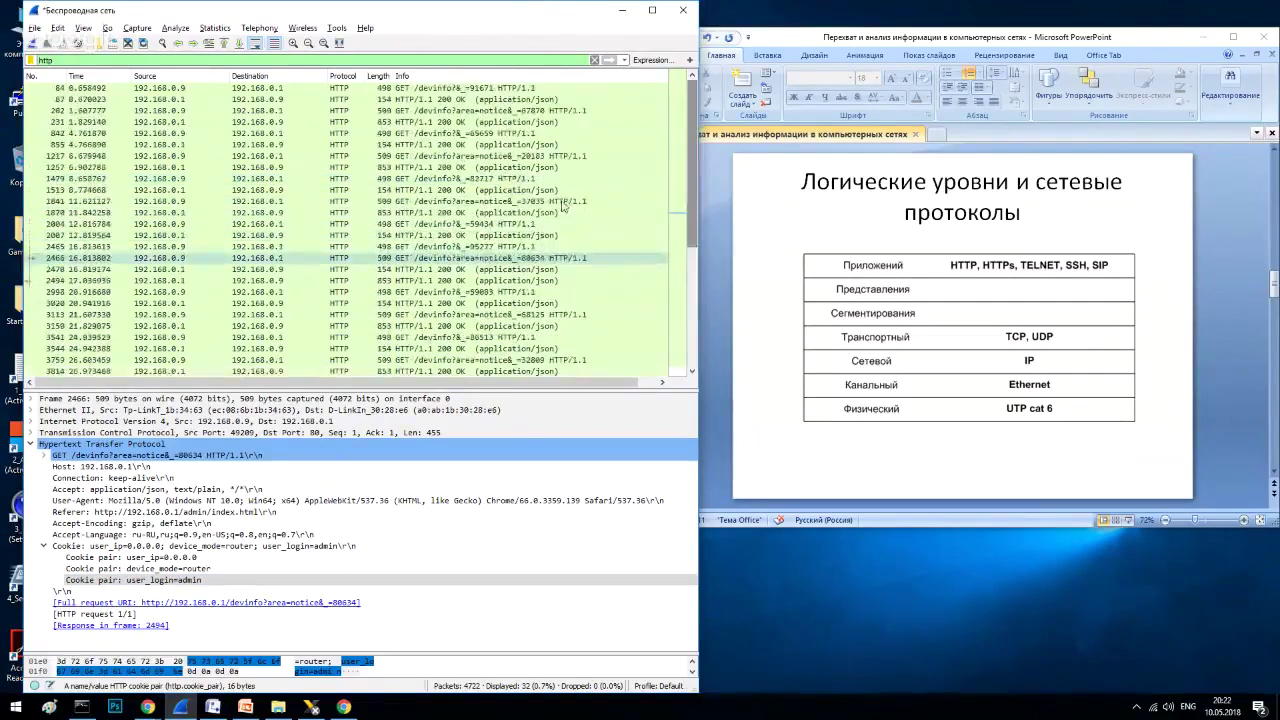
Step: Open Capture Options, shift the Capture Interfaces dialog left, and focus its capture filter field
{"action": "left_click", "coordinate": [78, 46]}
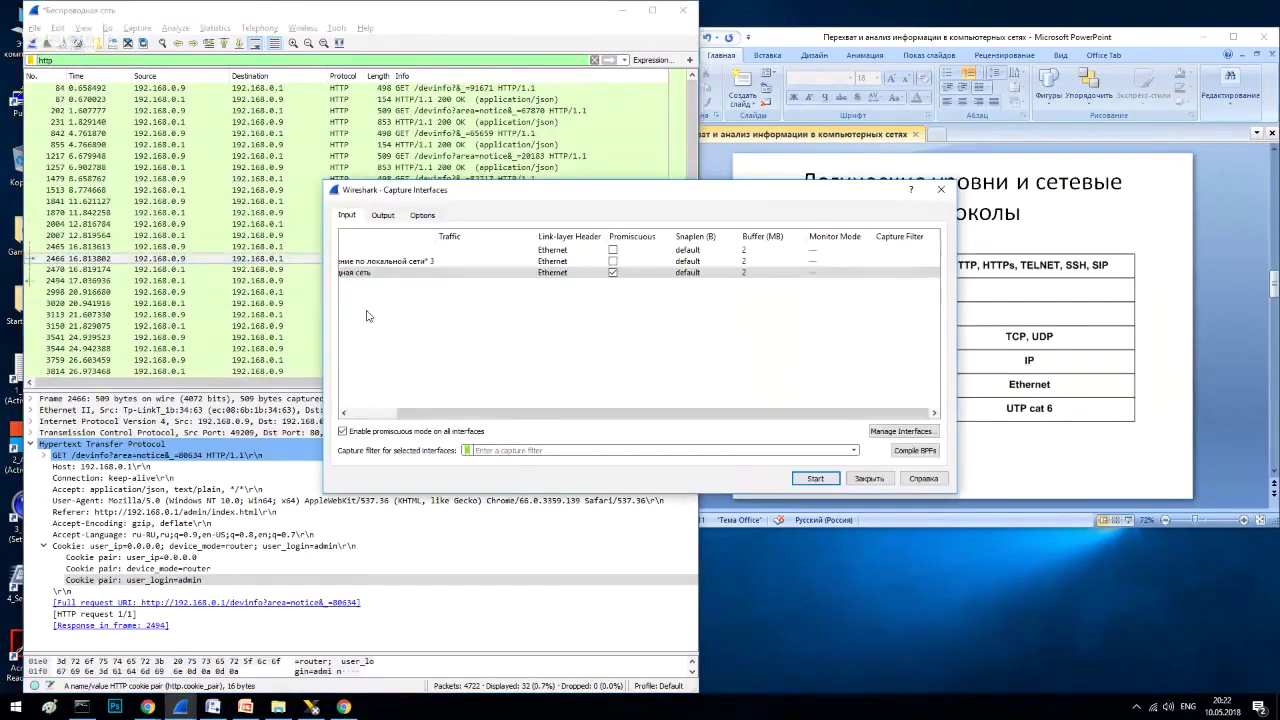
{"action": "left_click_drag", "start_coordinate": [487, 416], "coordinate": [438, 416]}
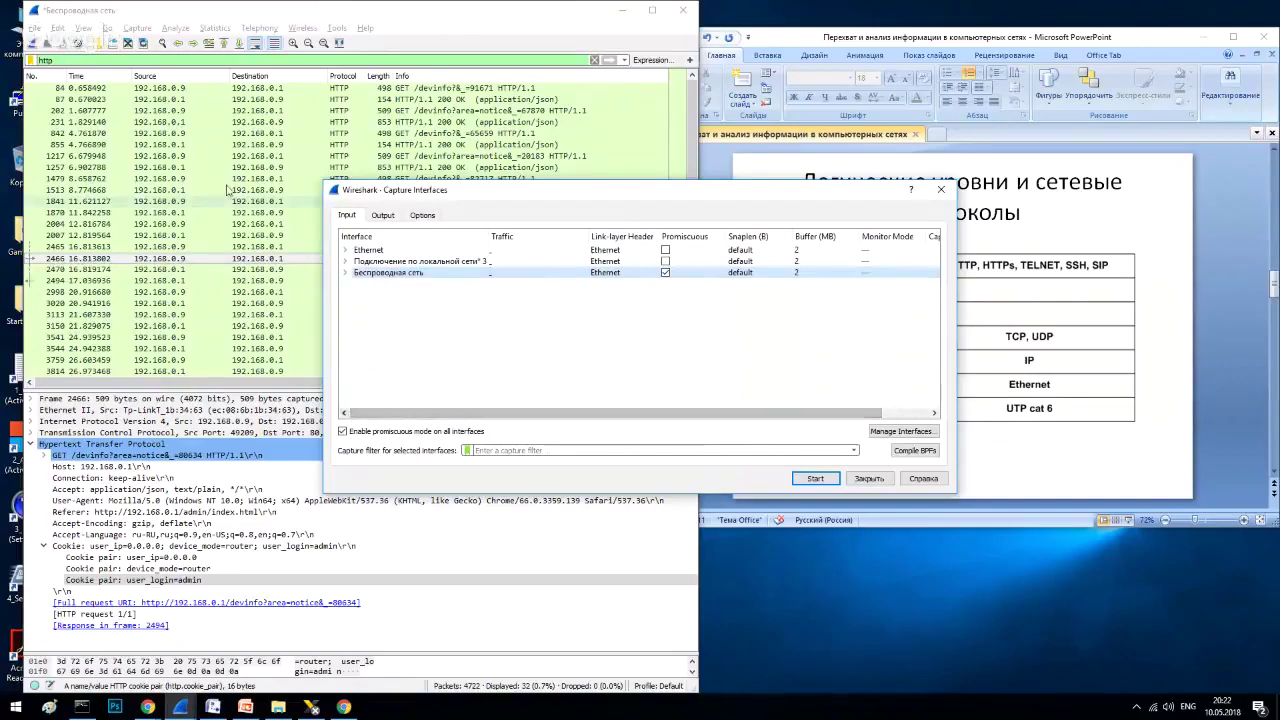
{"action": "left_click_drag", "start_coordinate": [426, 195], "coordinate": [366, 195]}
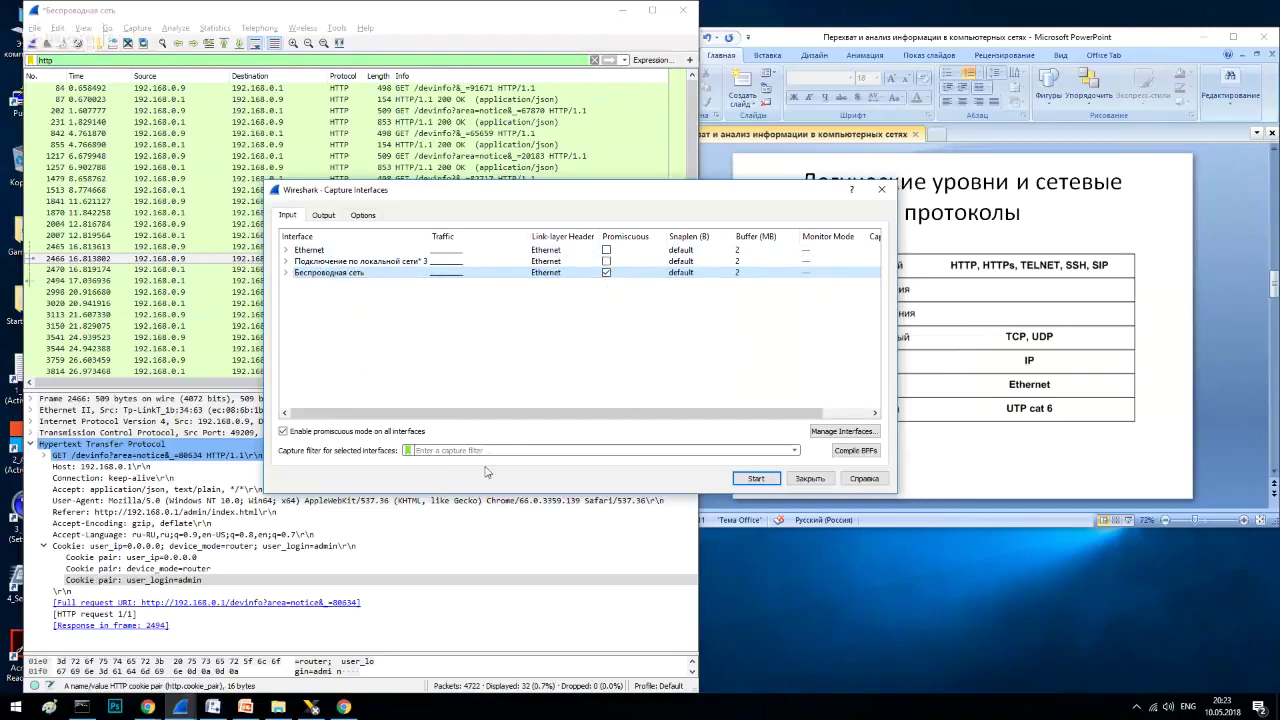
{"action": "left_click", "coordinate": [429, 450]}
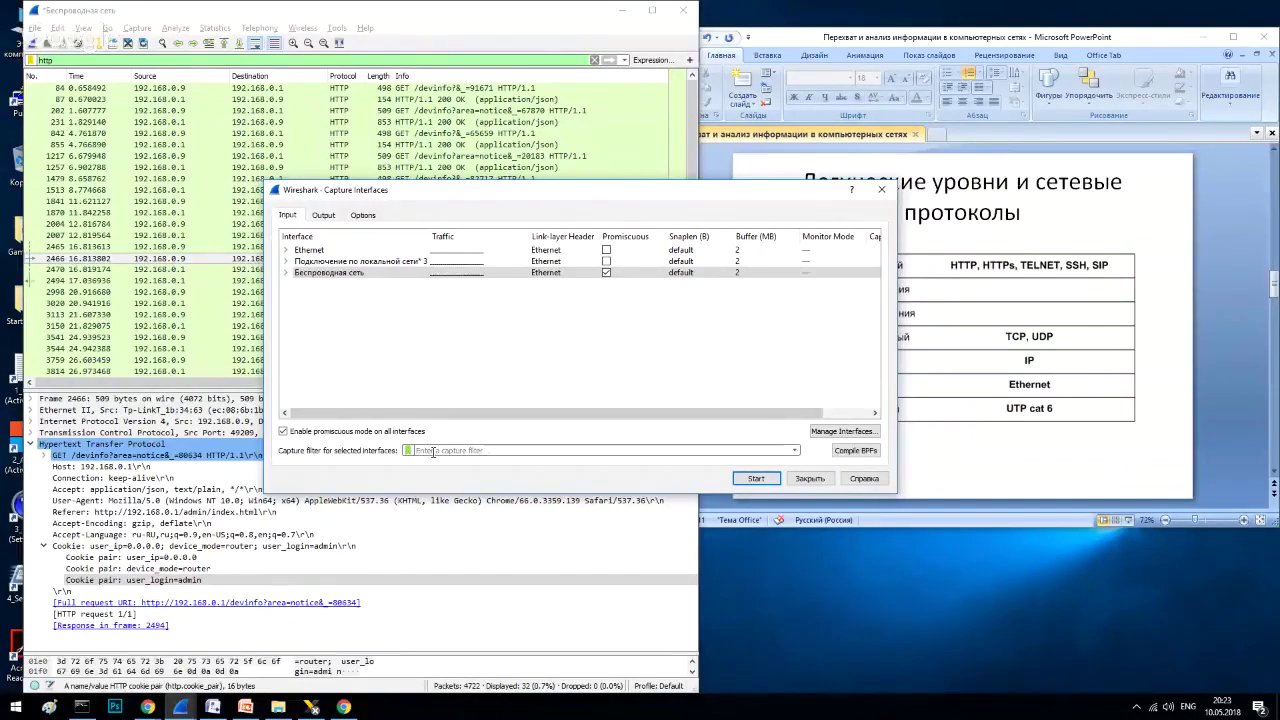
Step: Enter the capture filter 'tcp port 80' for the wireless interface and start the live capture
{"action": "type", "text": "tc"}
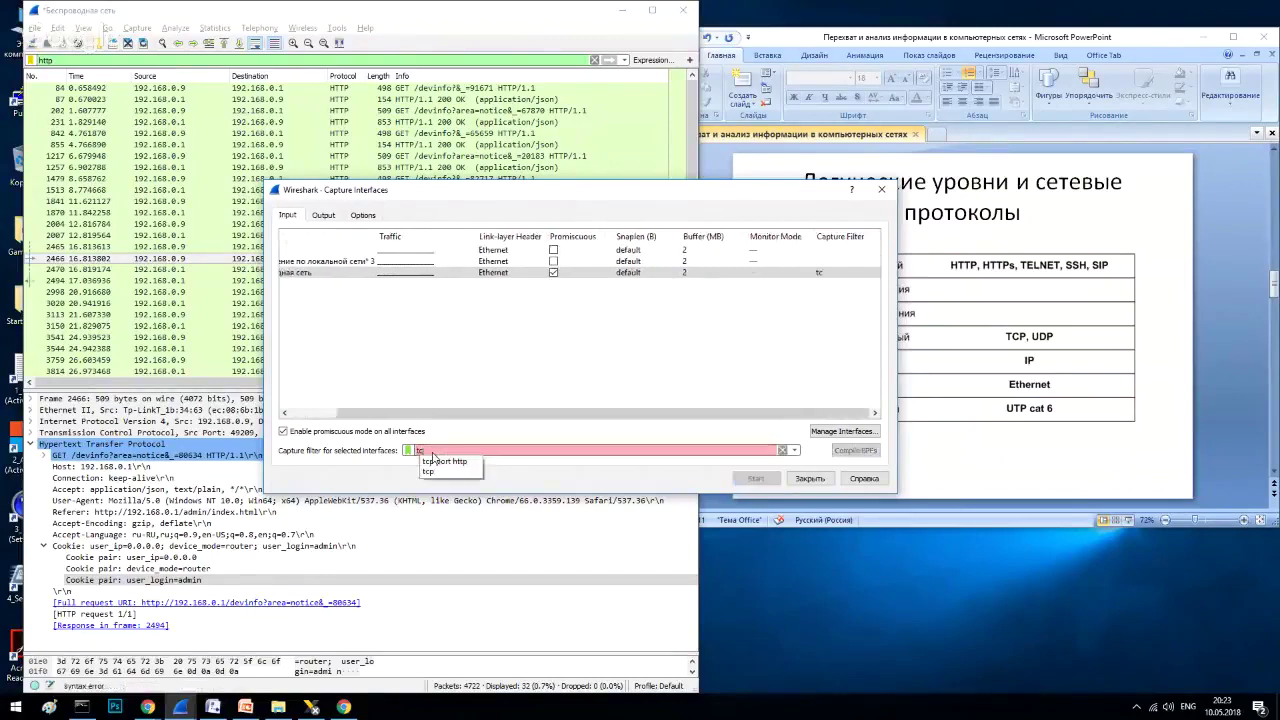
{"action": "key", "text": "BackSpace"}
{"action": "key", "text": "BackSpace"}
{"action": "type", "text": "h"}
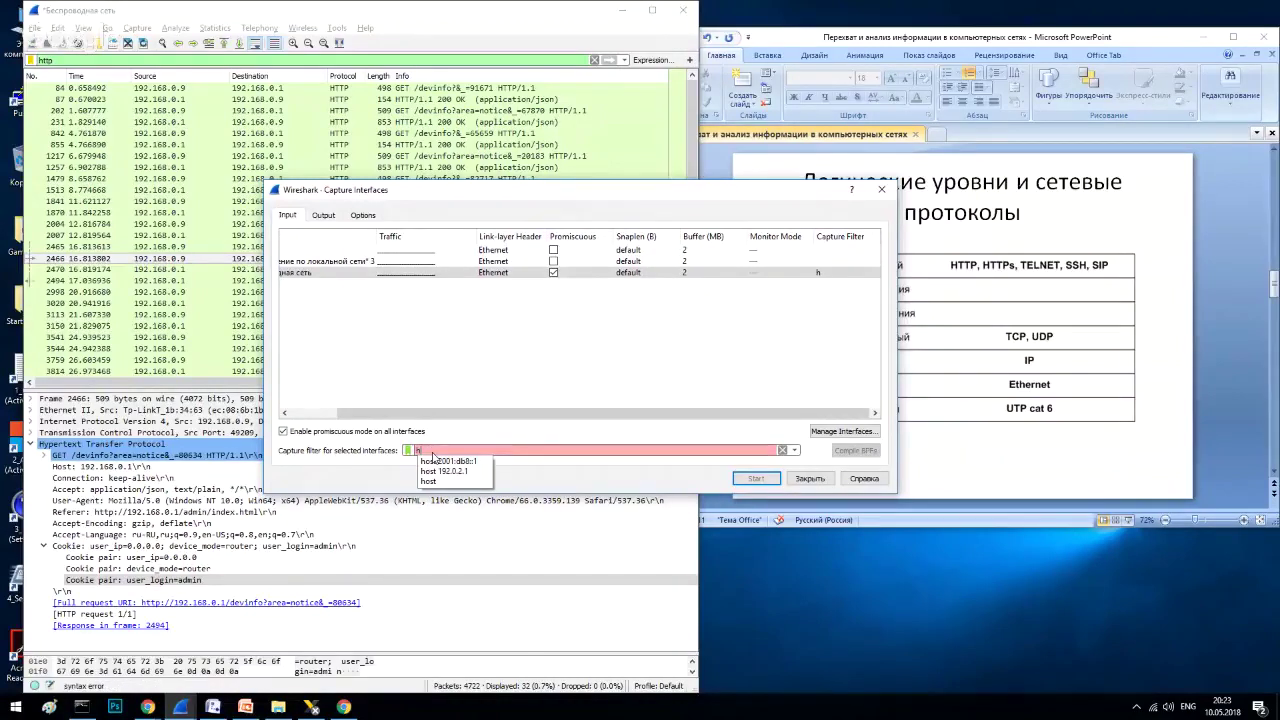
{"action": "type", "text": "ttp."}
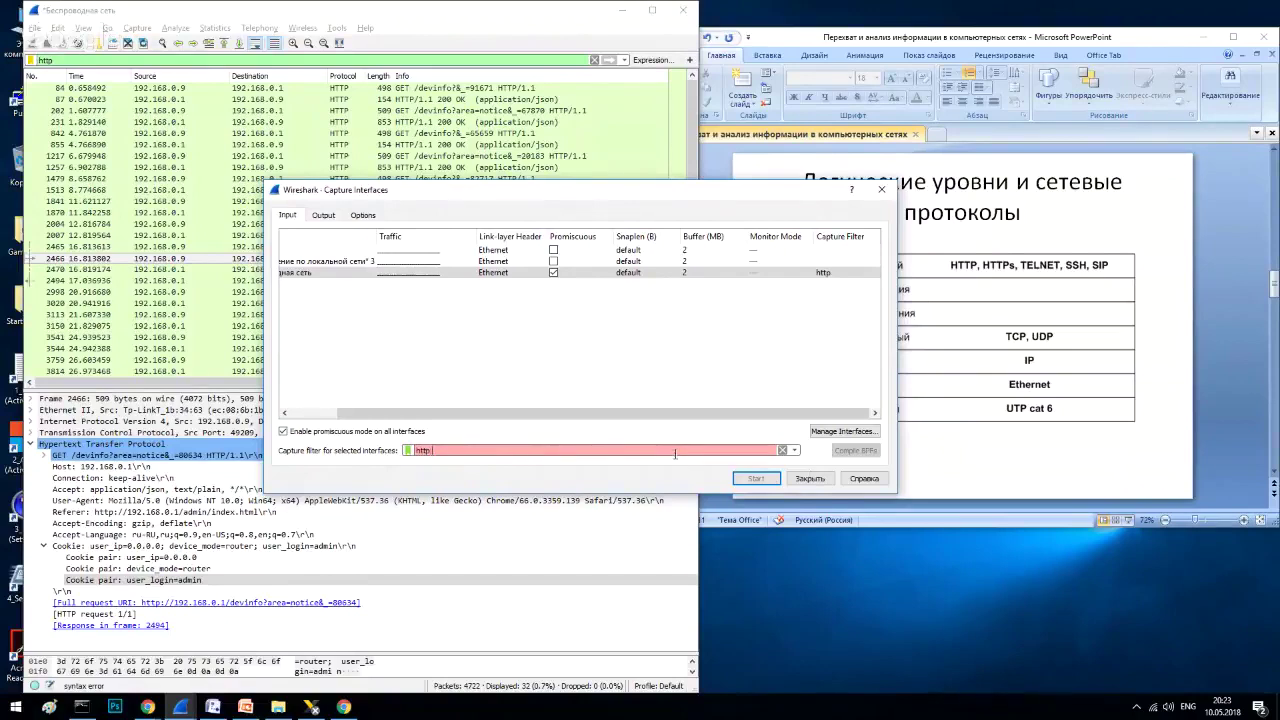
{"action": "key", "text": "BackSpace"}
{"action": "key", "text": "BackSpace"}
{"action": "key", "text": "BackSpace"}
{"action": "key", "text": "BackSpace"}
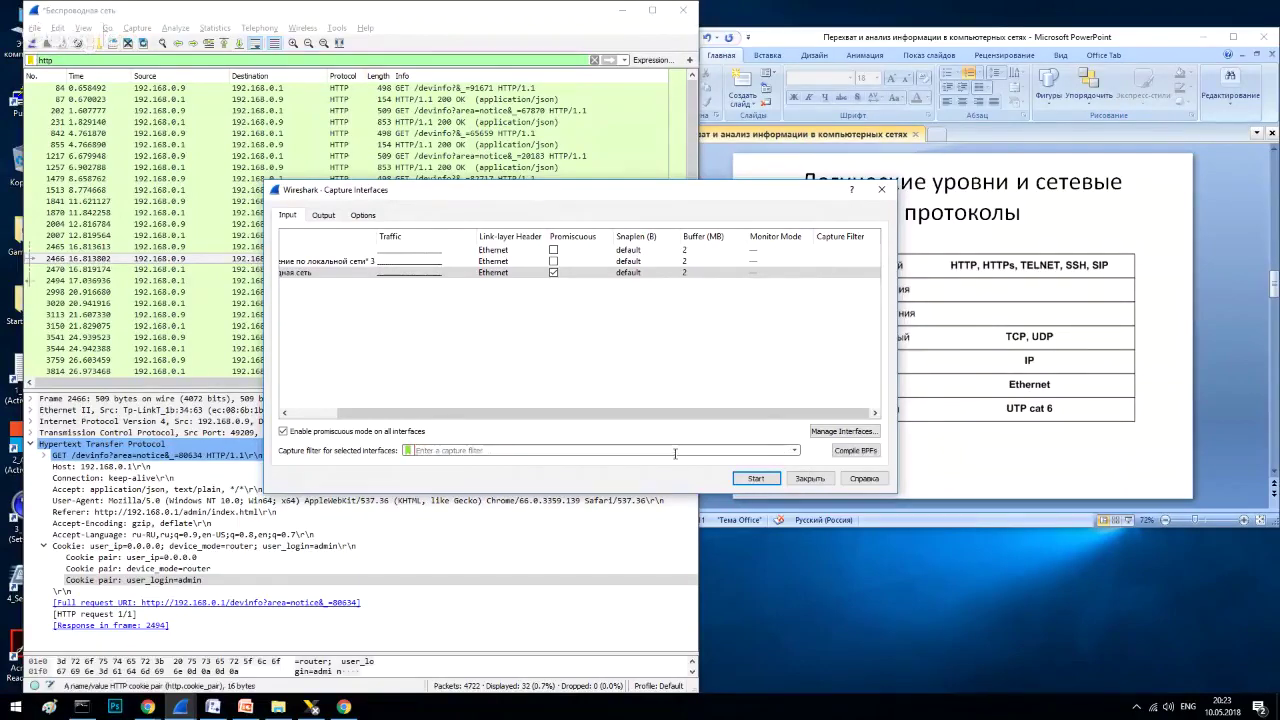
{"action": "type", "text": "htt"}
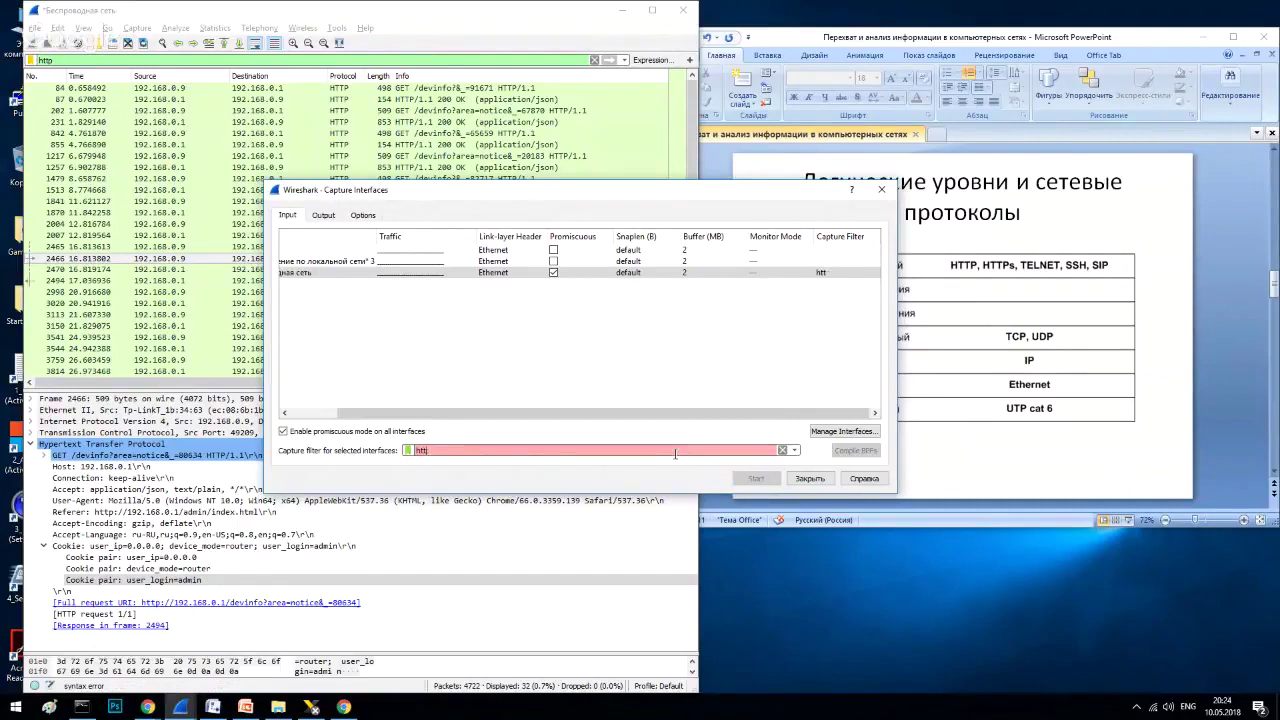
{"action": "key", "text": "BackSpace"}
{"action": "key", "text": "BackSpace"}
{"action": "key", "text": "BackSpace"}
{"action": "type", "text": "tcp"}
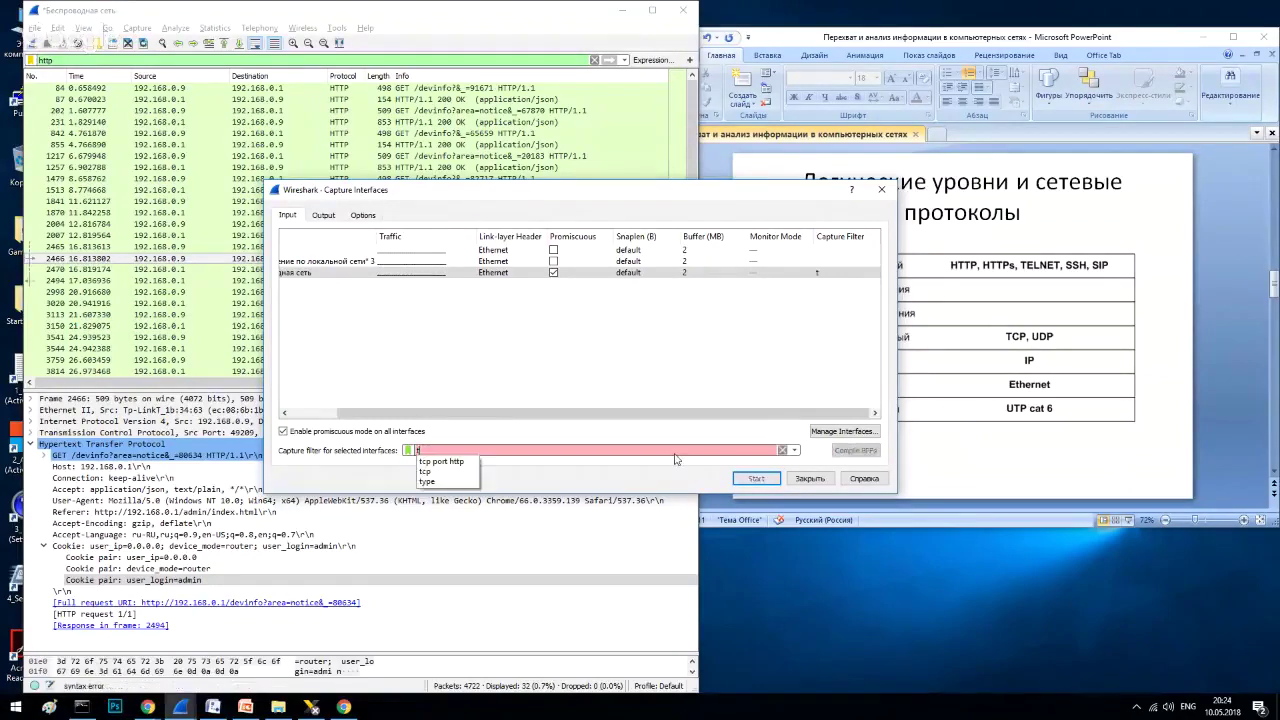
{"action": "type", "text": " port "}
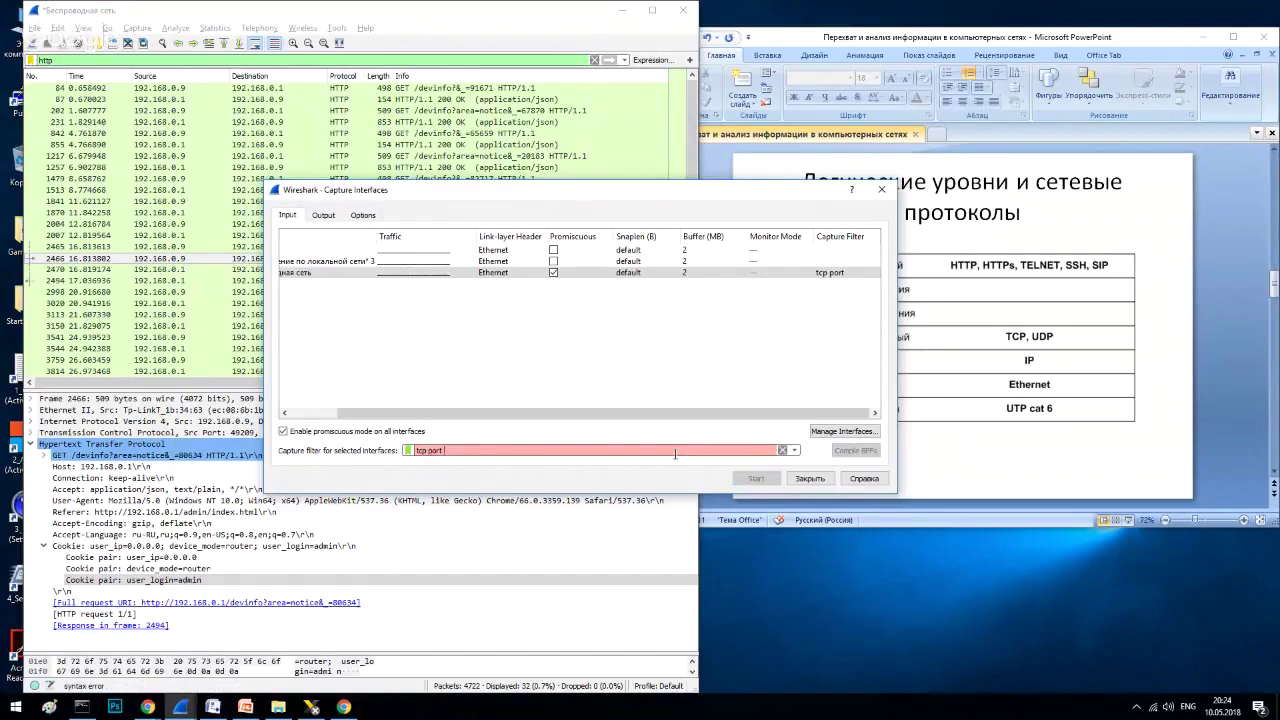
{"action": "type", "text": "80"}
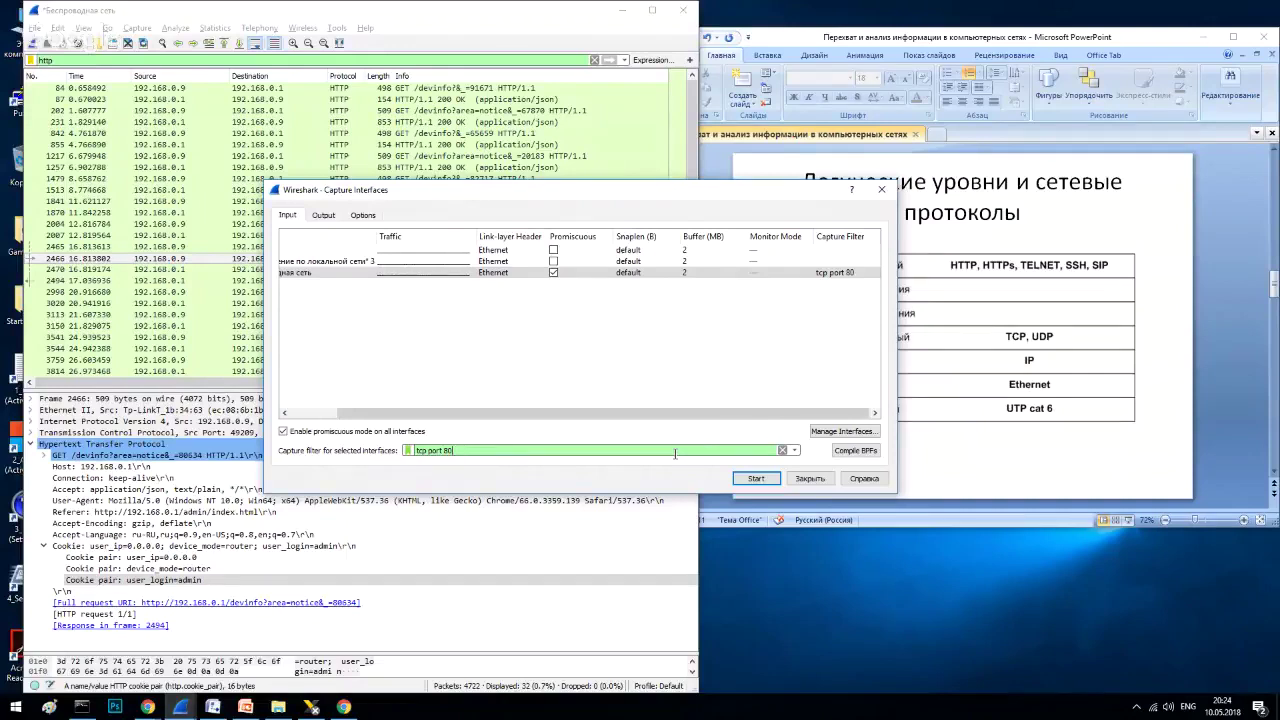
{"action": "left_click", "coordinate": [756, 479]}
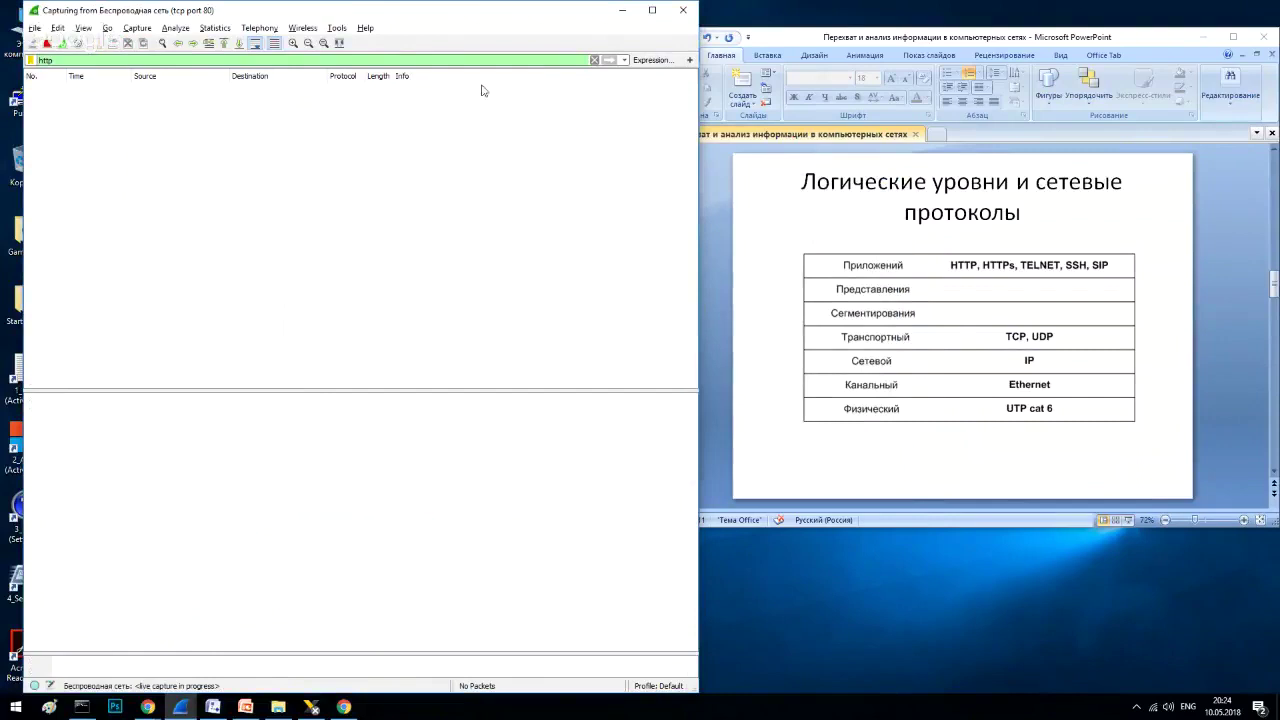
Step: Clear the http display filter, then bring Chrome forward on the DIR-825 router login tab
{"action": "left_click", "coordinate": [593, 61]}
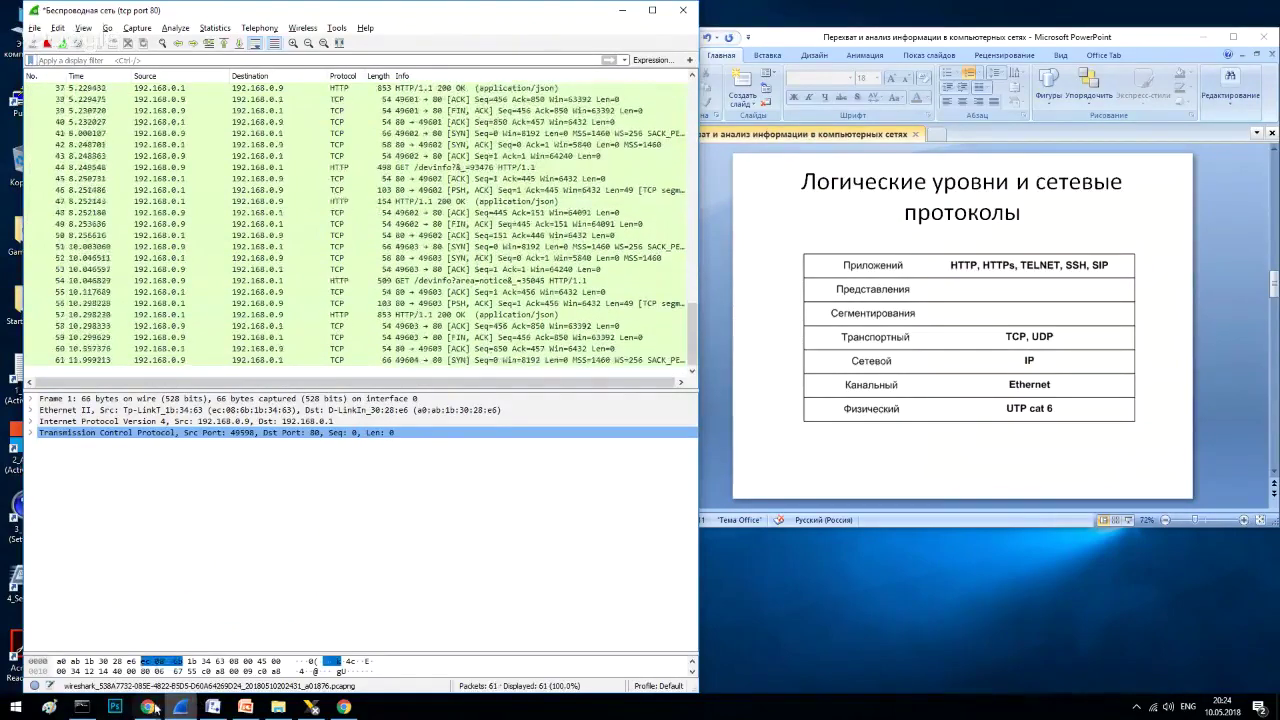
{"action": "mouse_move", "coordinate": [150, 708]}
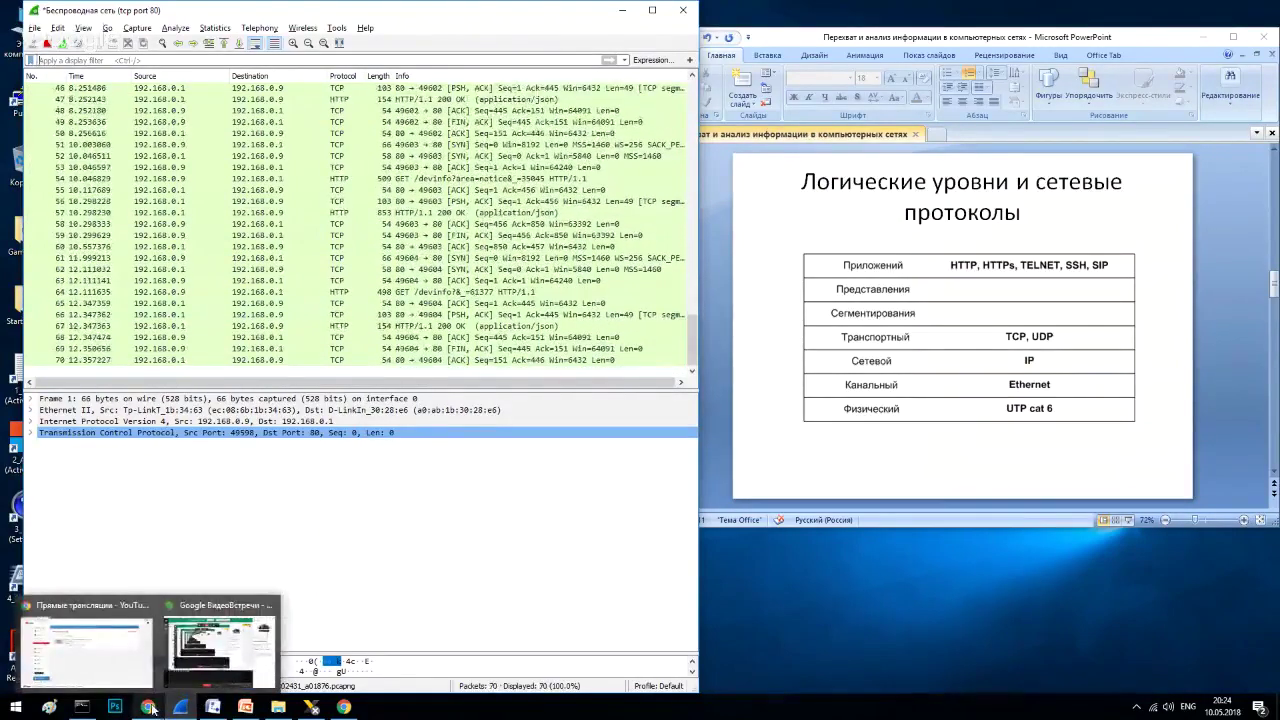
{"action": "left_click", "coordinate": [150, 708]}
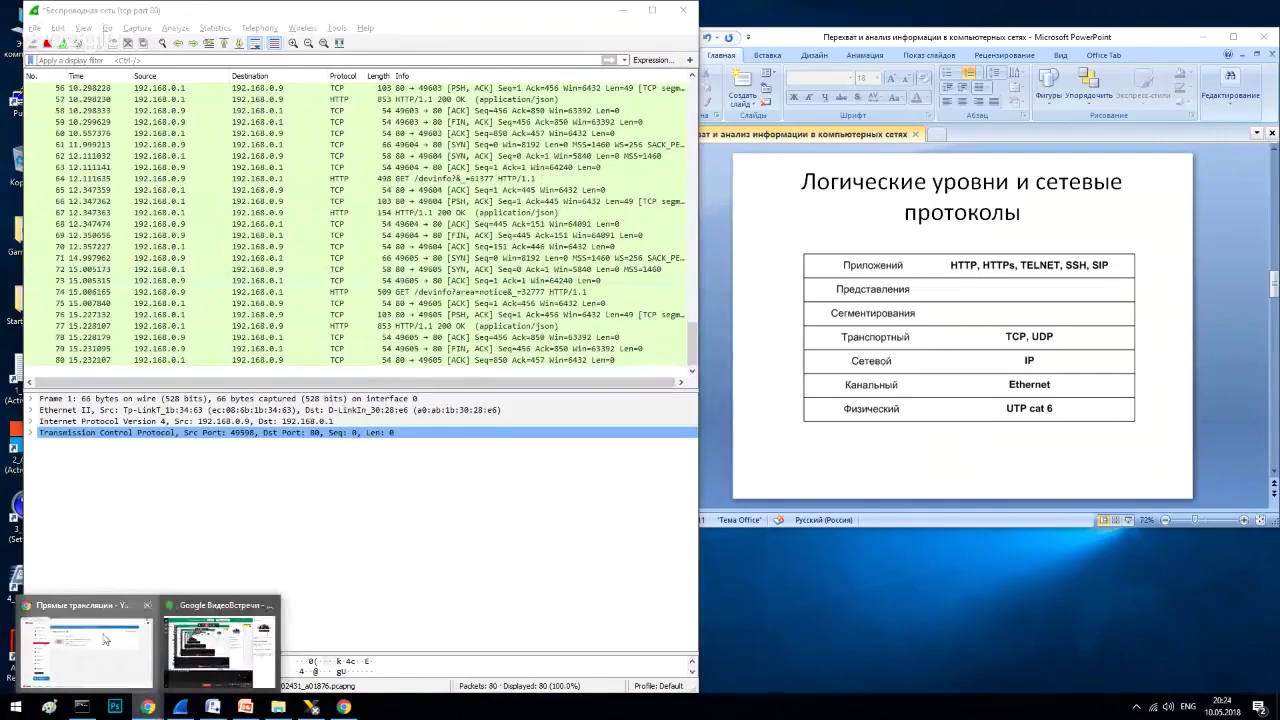
{"action": "left_click", "coordinate": [85, 650]}
{"action": "left_click", "coordinate": [85, 9]}
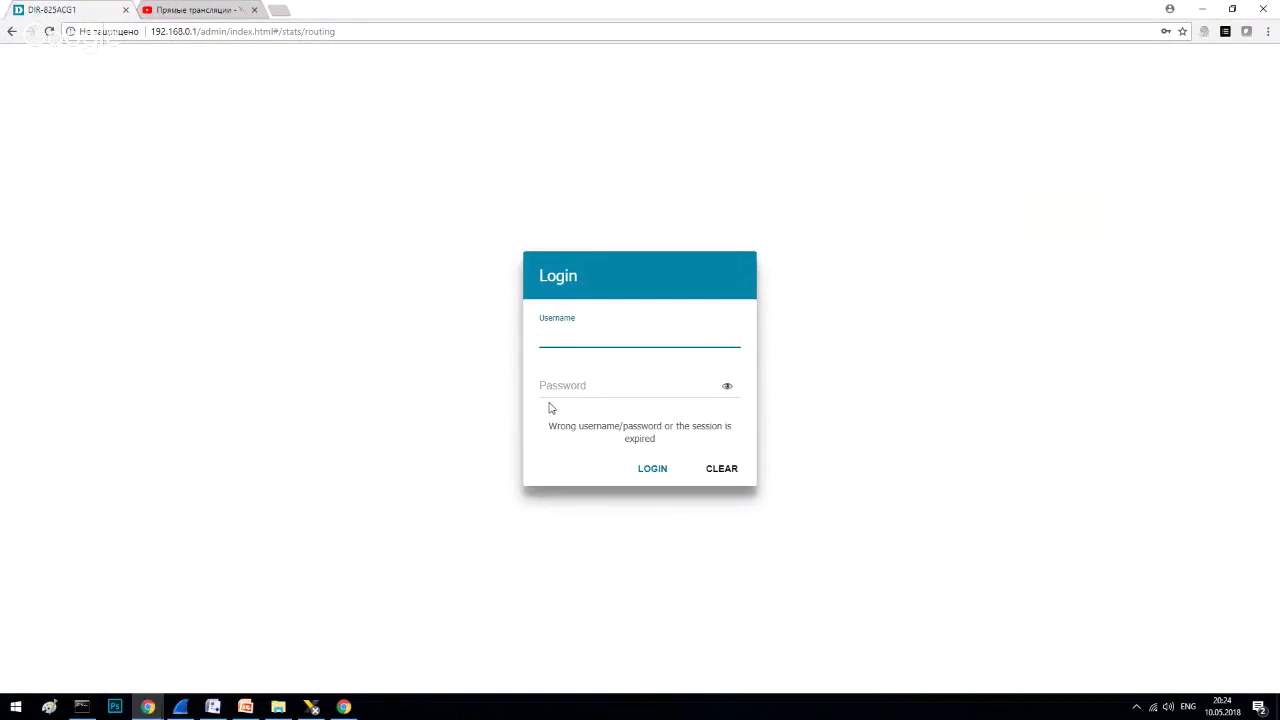
Step: Minimize the Chrome window showing the D-Link router login page at 192.168.0.1
{"action": "left_click", "coordinate": [1203, 8]}
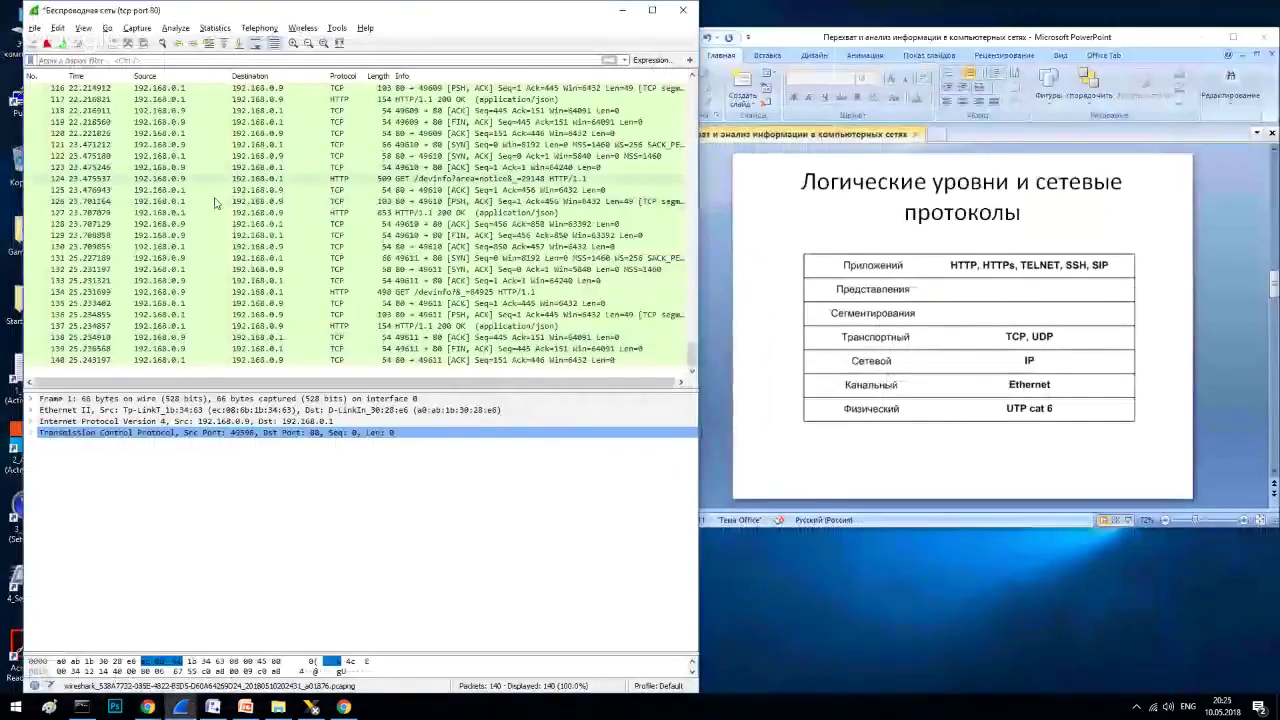
Step: Stop the port-80 live capture, leaving 160 packets in the list
{"action": "left_click", "coordinate": [47, 46]}
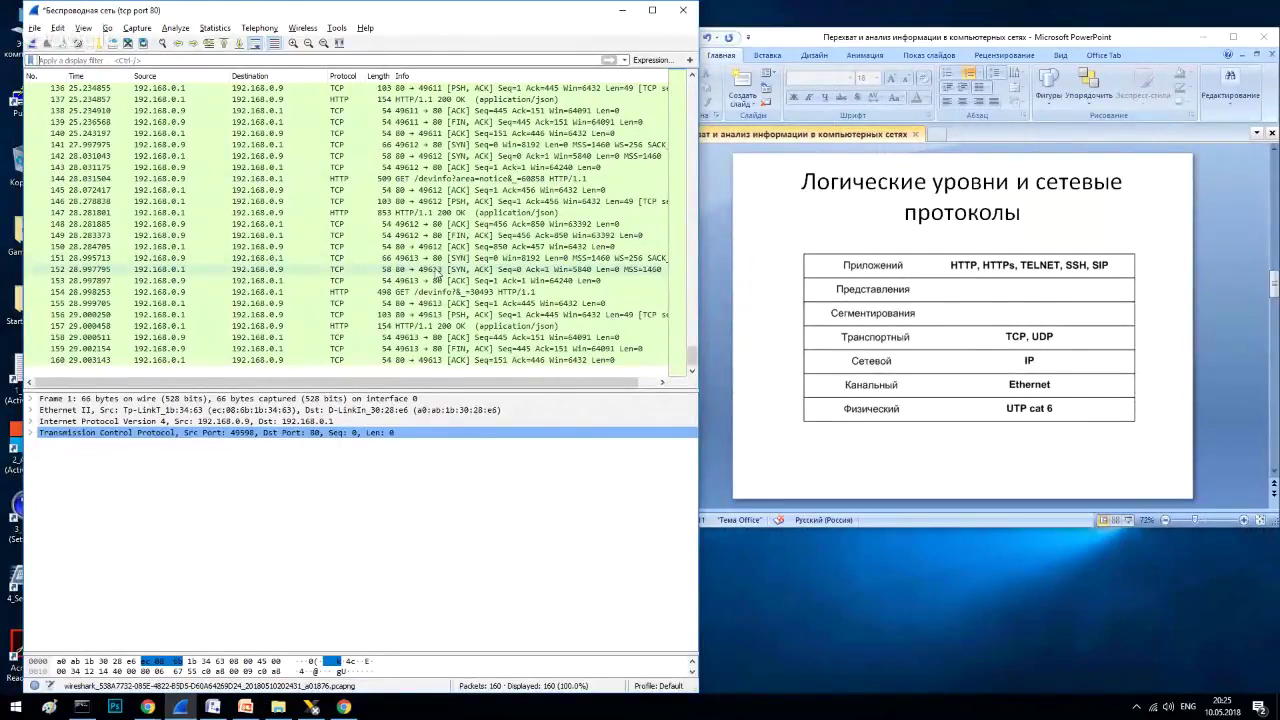
Step: Maximize PowerPoint, scroll down to slide 9 'WireShark', and return Wireshark to the front
{"action": "double_click", "coordinate": [886, 40]}
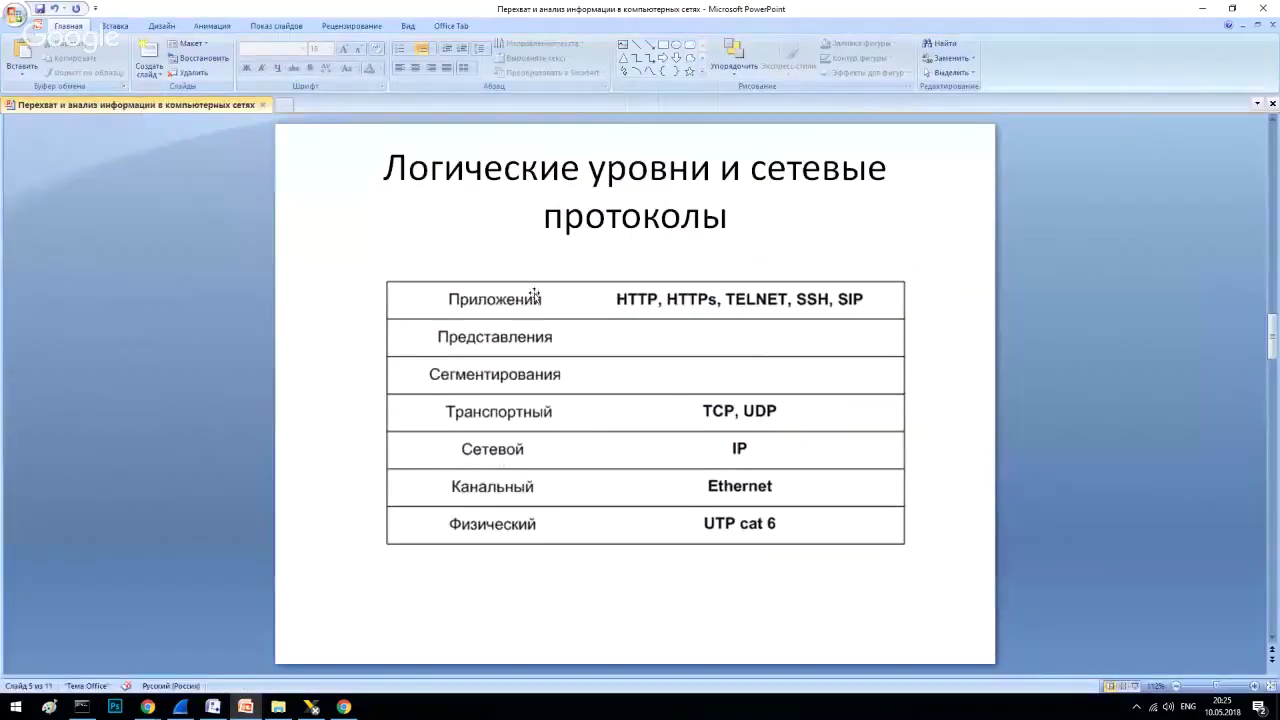
{"action": "scroll", "coordinate": [392, 298], "scroll_direction": "down", "scroll_amount": 3}
{"action": "scroll", "coordinate": [392, 298], "scroll_direction": "down", "scroll_amount": 6}
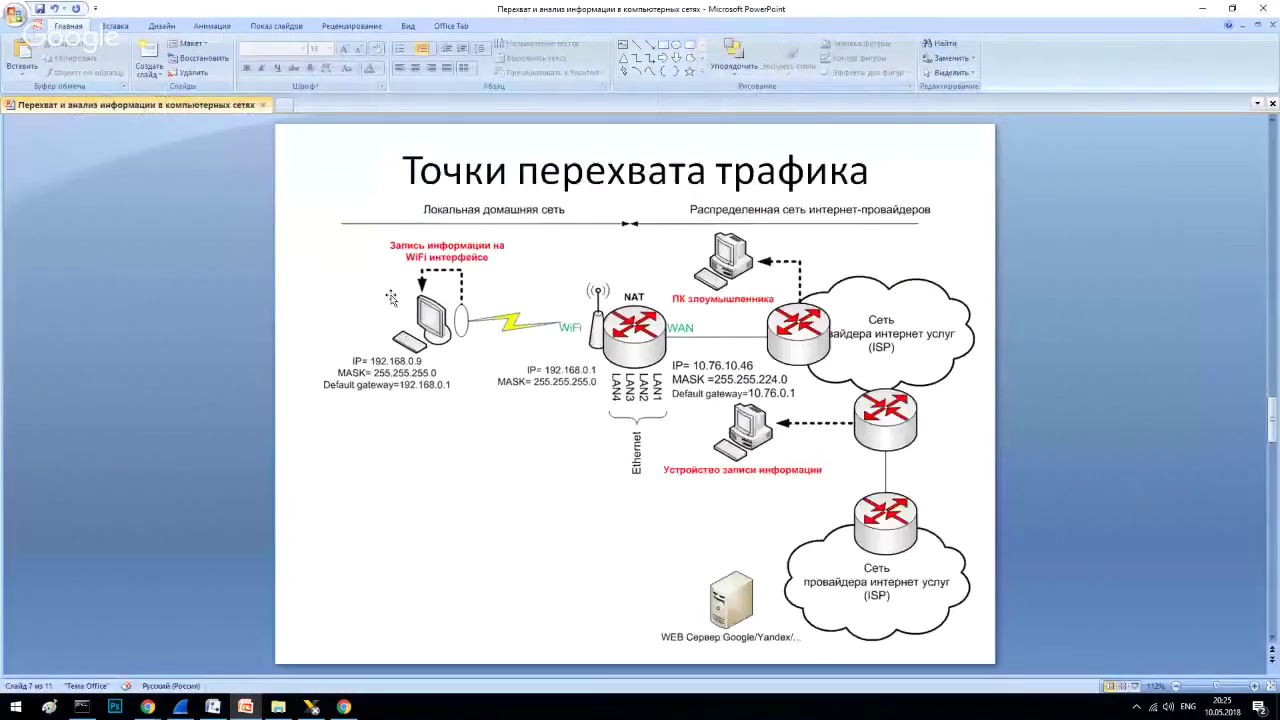
{"action": "scroll", "coordinate": [392, 296], "scroll_direction": "down", "scroll_amount": 1}
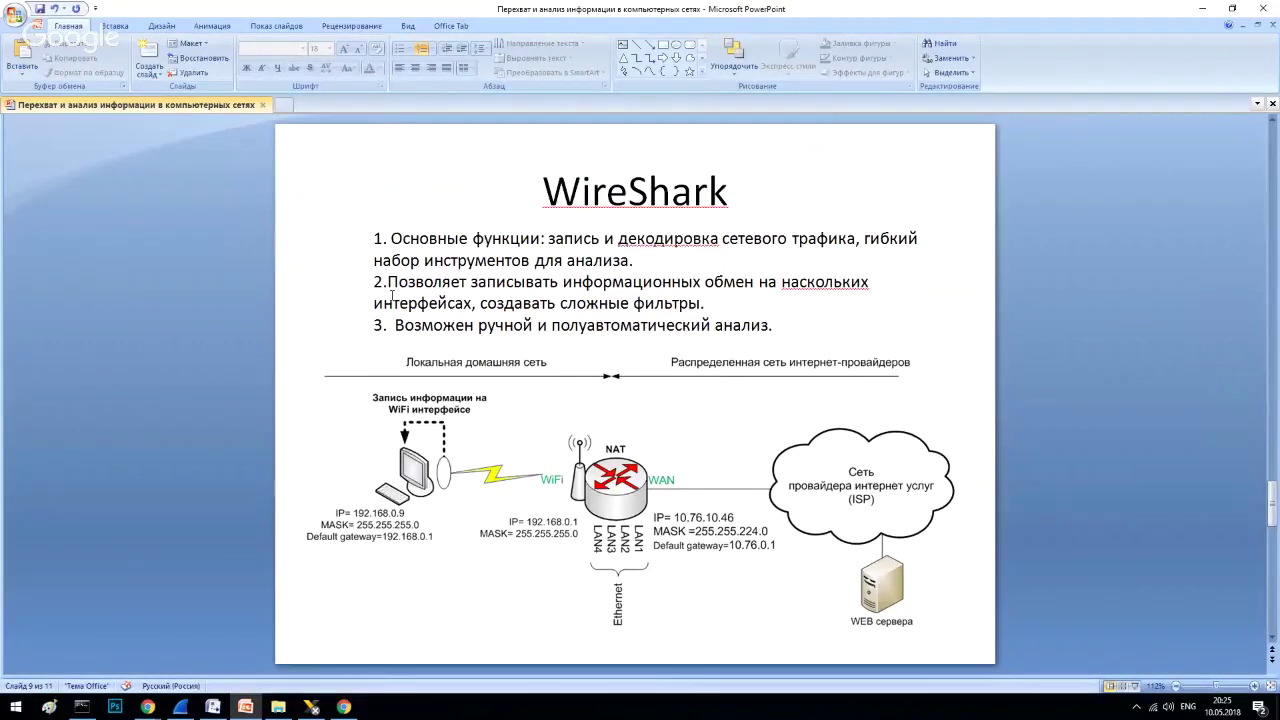
{"action": "left_click", "coordinate": [181, 706]}
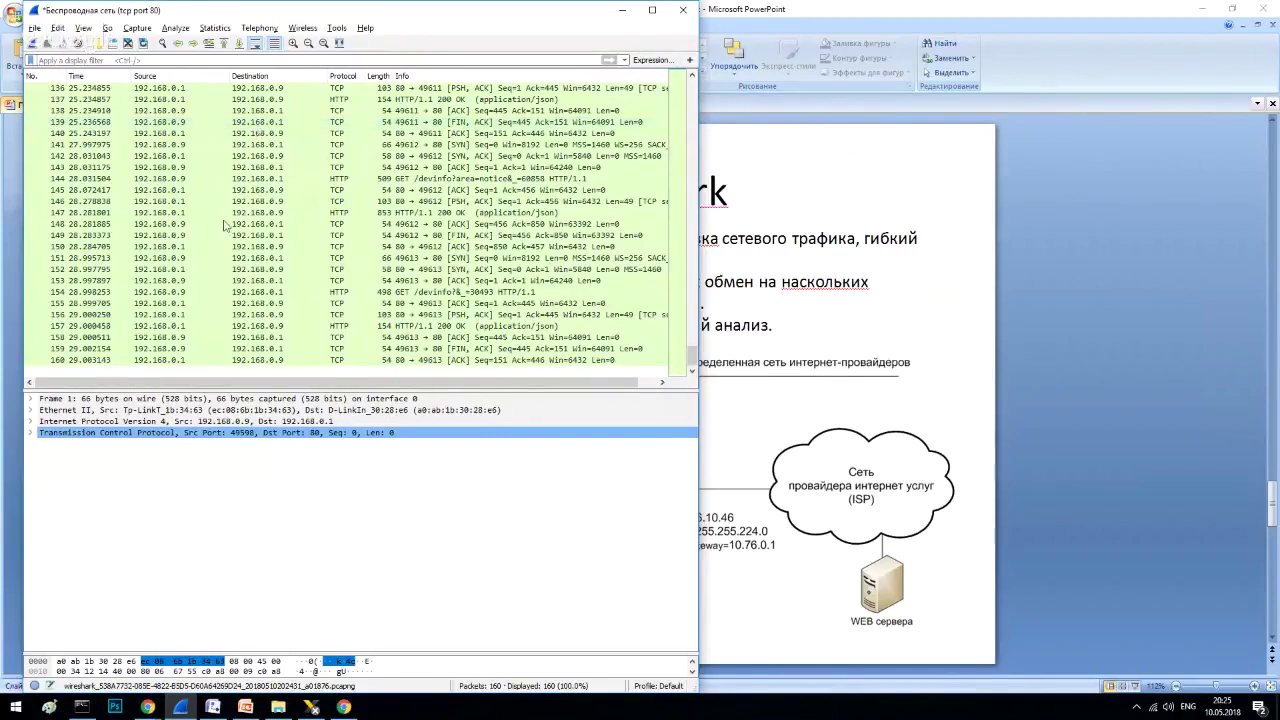
Step: Expand frame 1's TCP and IPv4 headers, showing source 192.168.0.9 to 192.168.0.1
{"action": "left_click", "coordinate": [31, 433]}
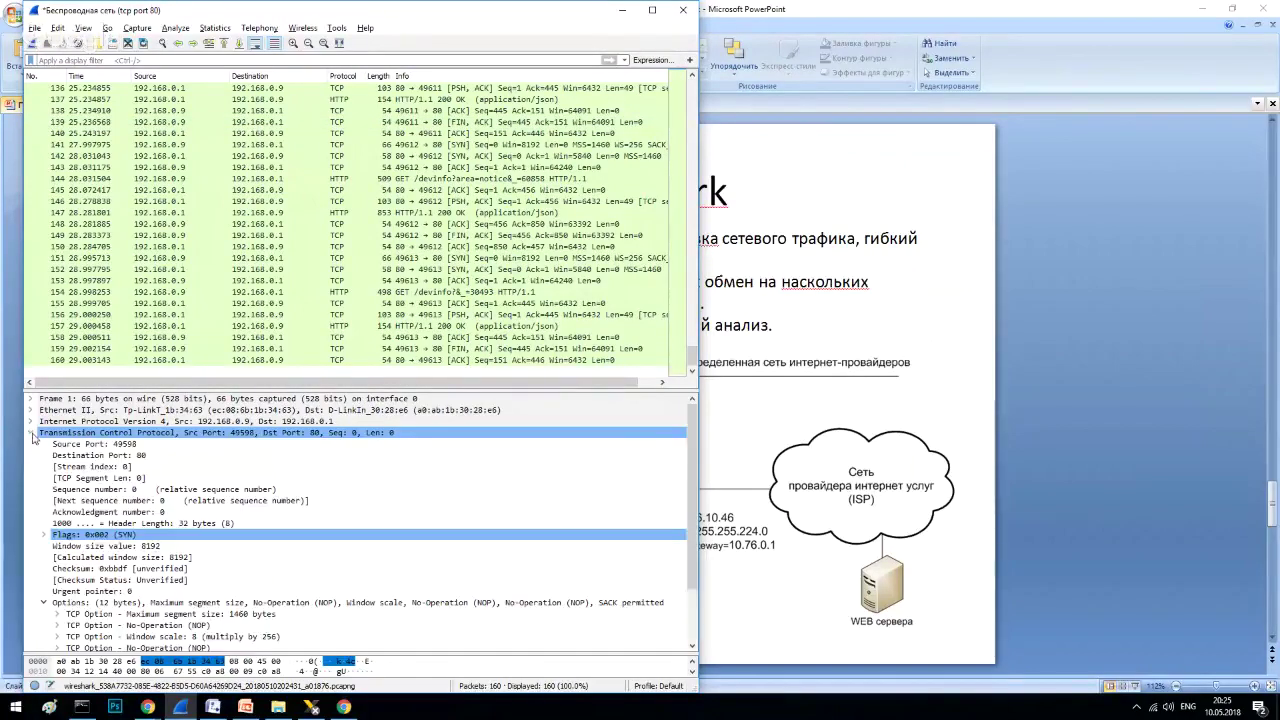
{"action": "left_click", "coordinate": [30, 422]}
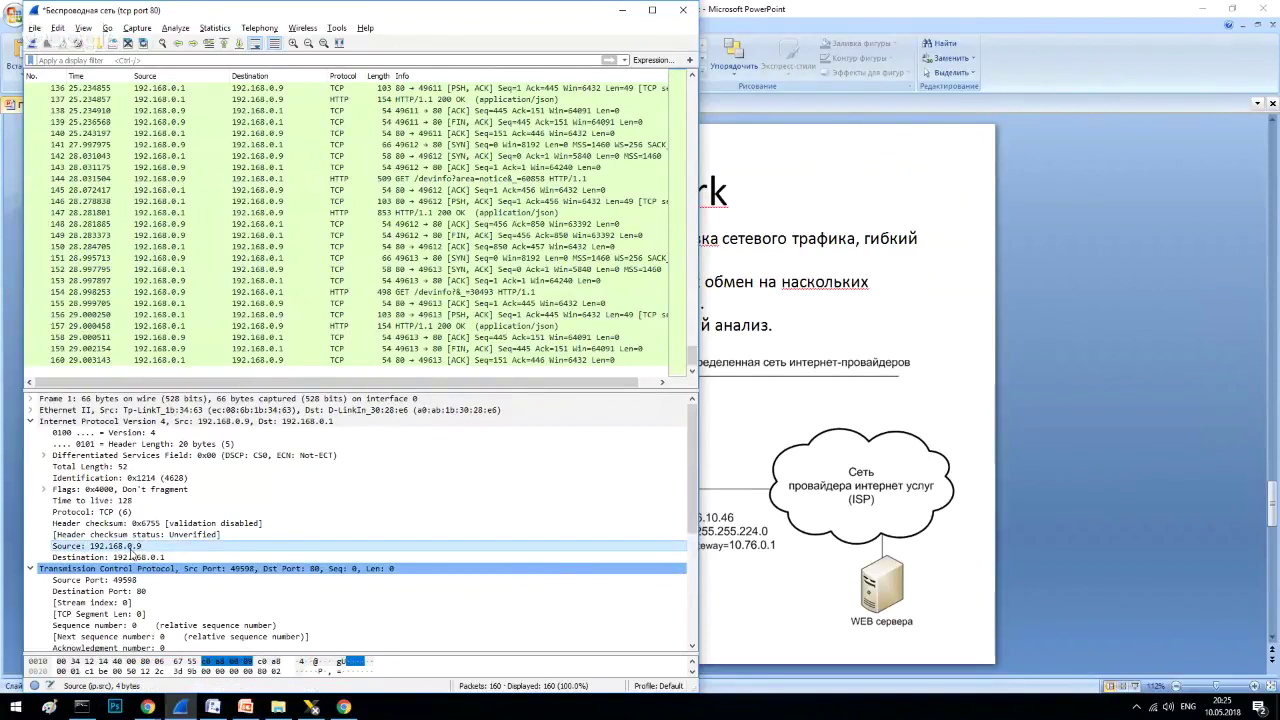
Step: Apply the Source field as filter ip.src == 192.168.0.9, showing 80 of 160 packets, then minimize Wireshark
{"action": "right_click", "coordinate": [131, 553]}
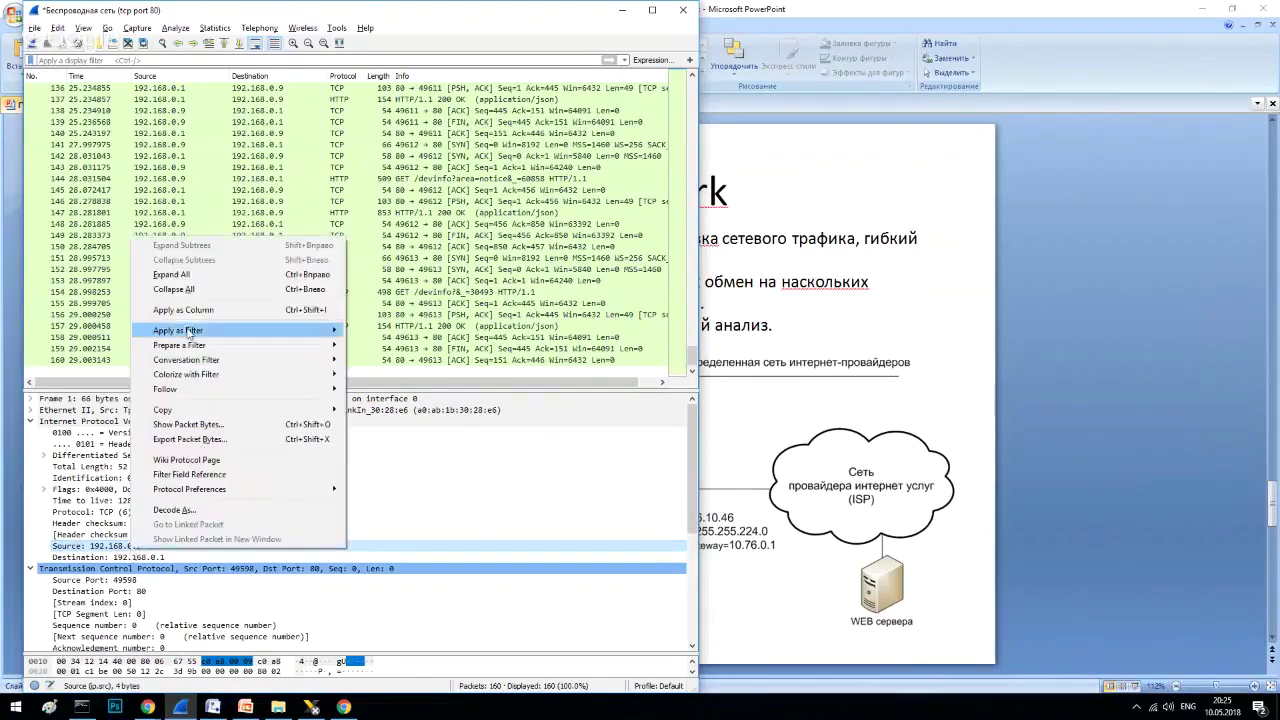
{"action": "mouse_move", "coordinate": [194, 338]}
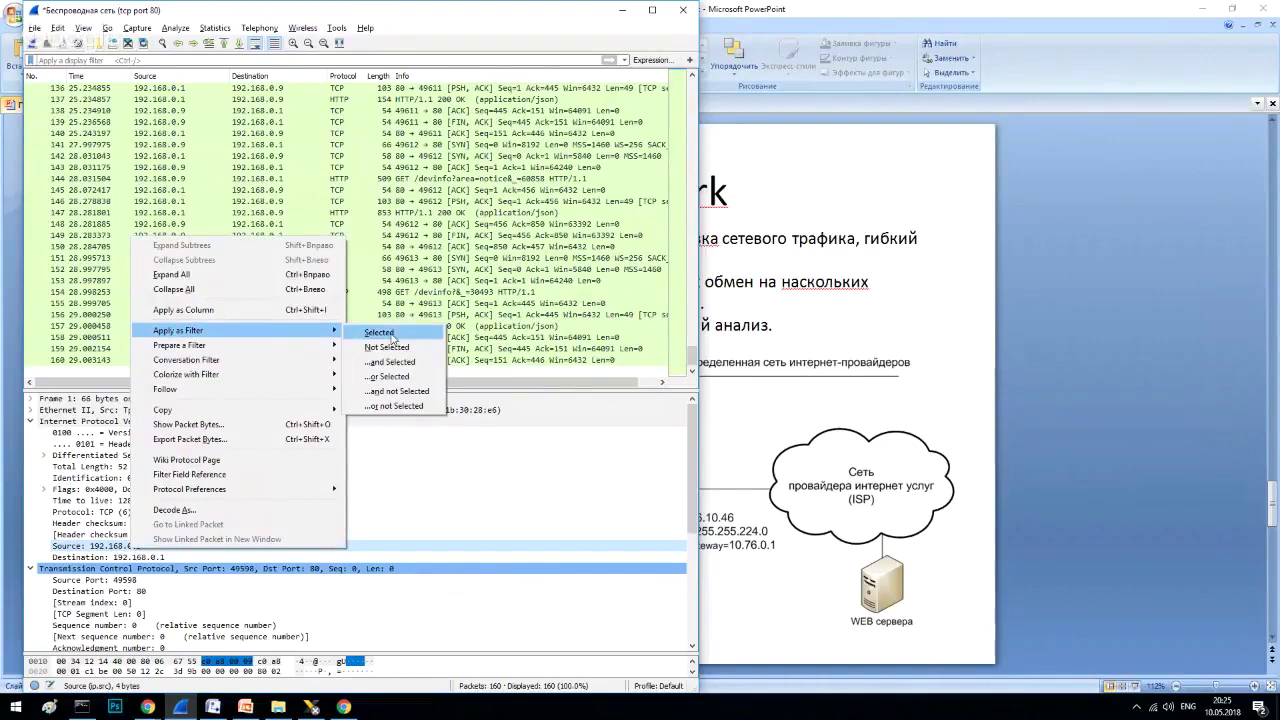
{"action": "left_click", "coordinate": [392, 337]}
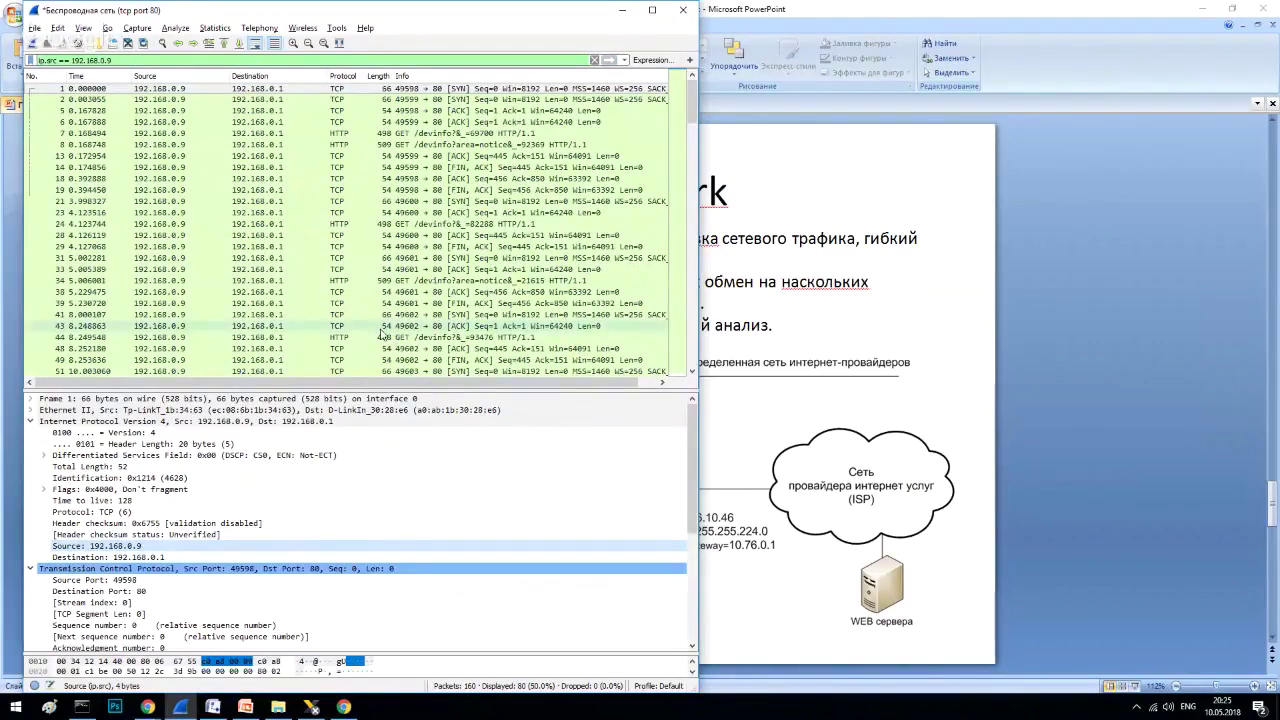
{"action": "scroll", "coordinate": [697, 121], "scroll_direction": "down", "scroll_amount": 10}
{"action": "scroll", "coordinate": [655, 201], "scroll_direction": "up", "scroll_amount": 10}
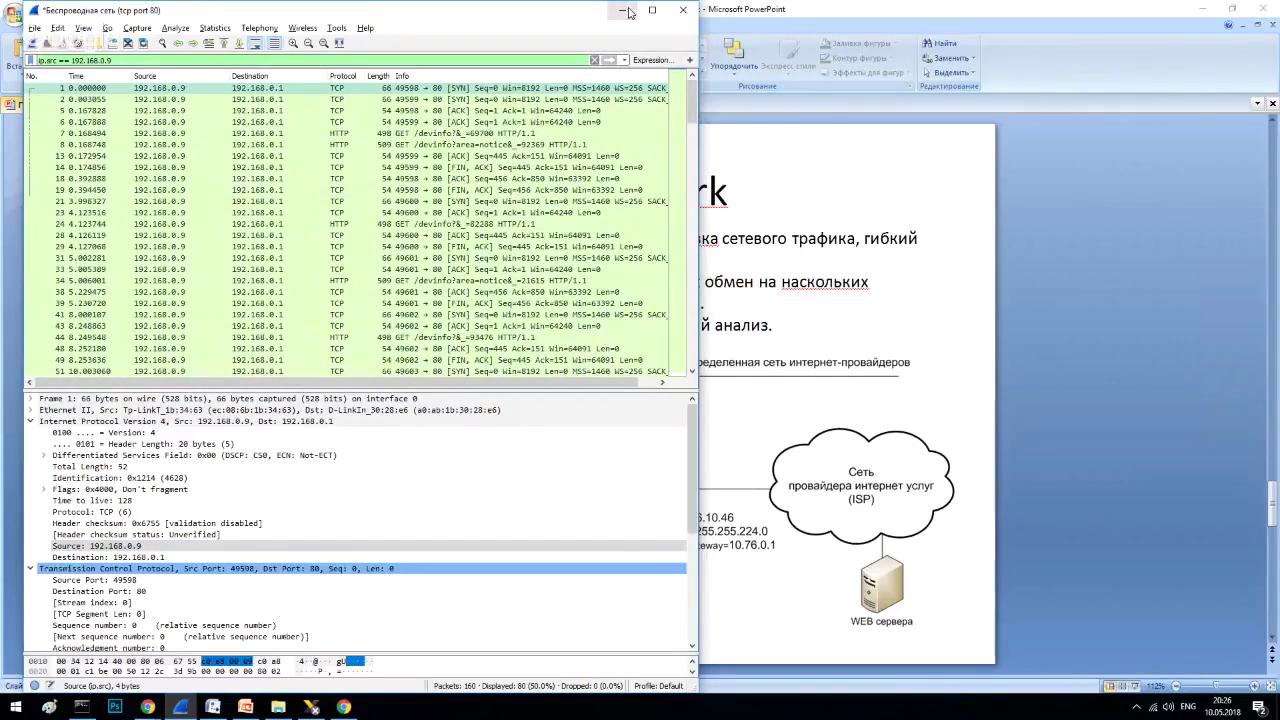
{"action": "left_click", "coordinate": [628, 12]}
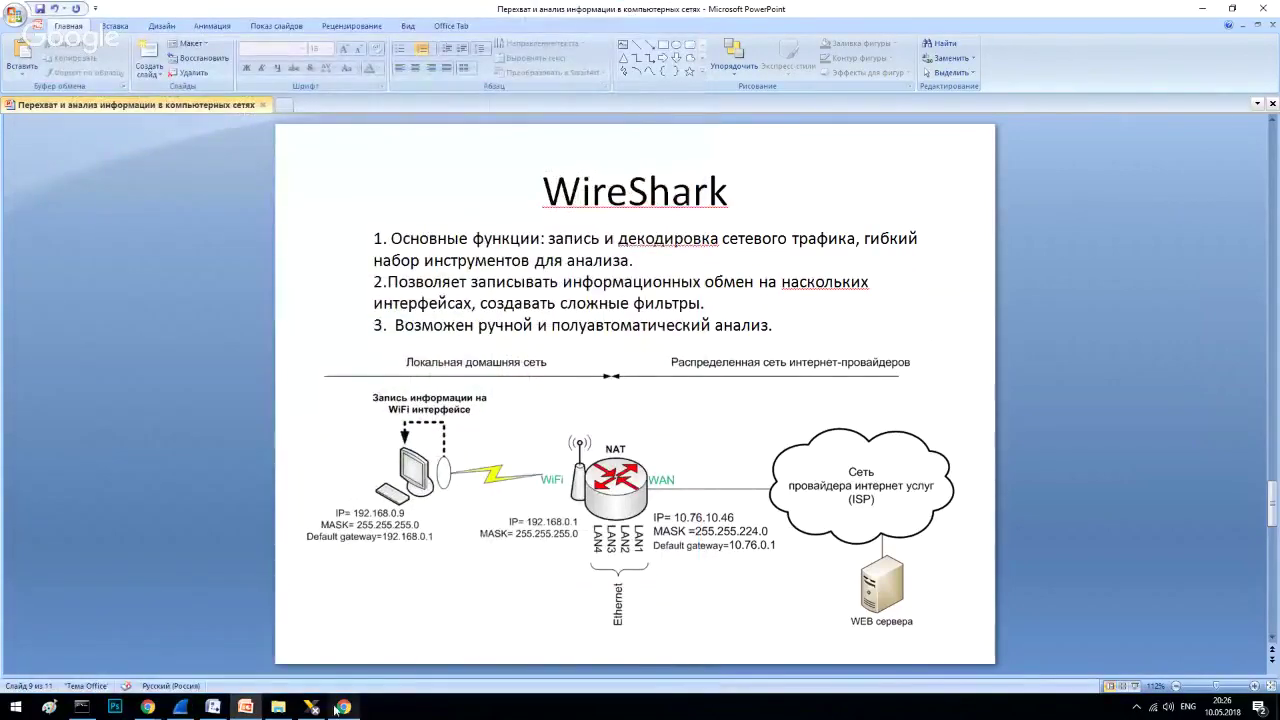
Step: Bring PowerPoint back to the front and scroll past the 'WireShark' slide toward slide 10 on Telnet/SSH interception
{"action": "mouse_move", "coordinate": [341, 707]}
{"action": "mouse_move", "coordinate": [240, 708]}
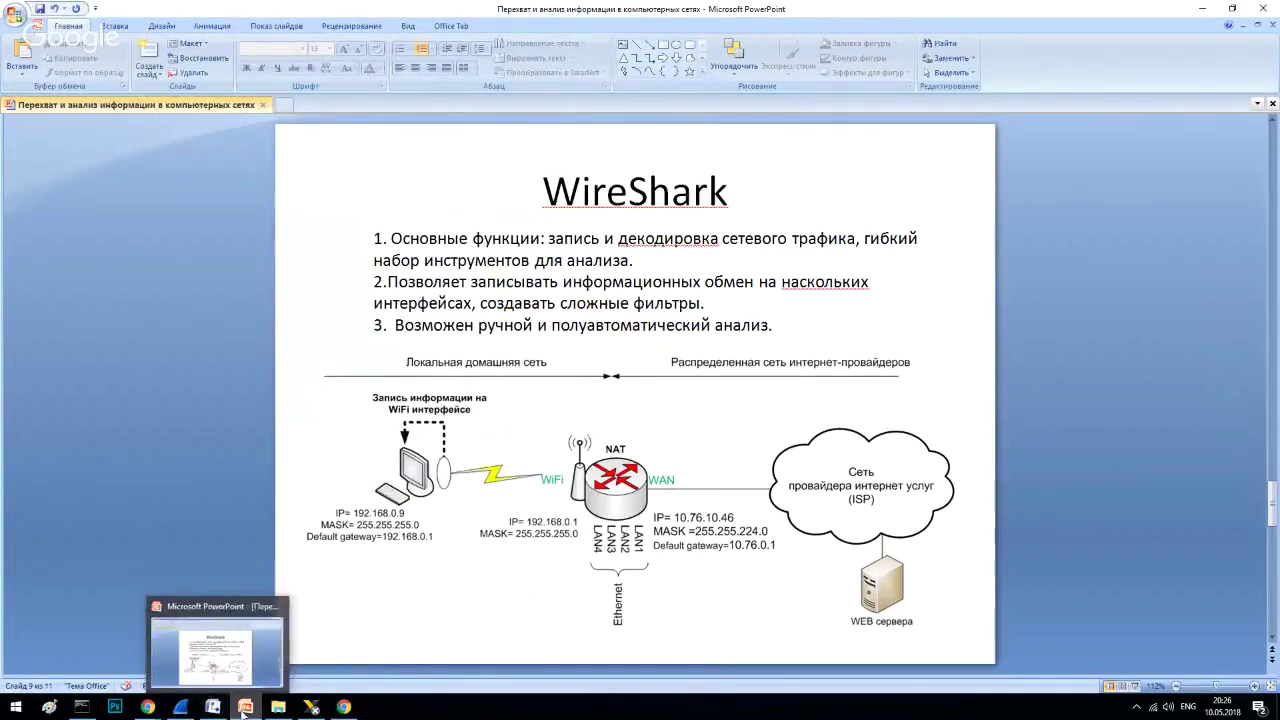
{"action": "mouse_move", "coordinate": [245, 672]}
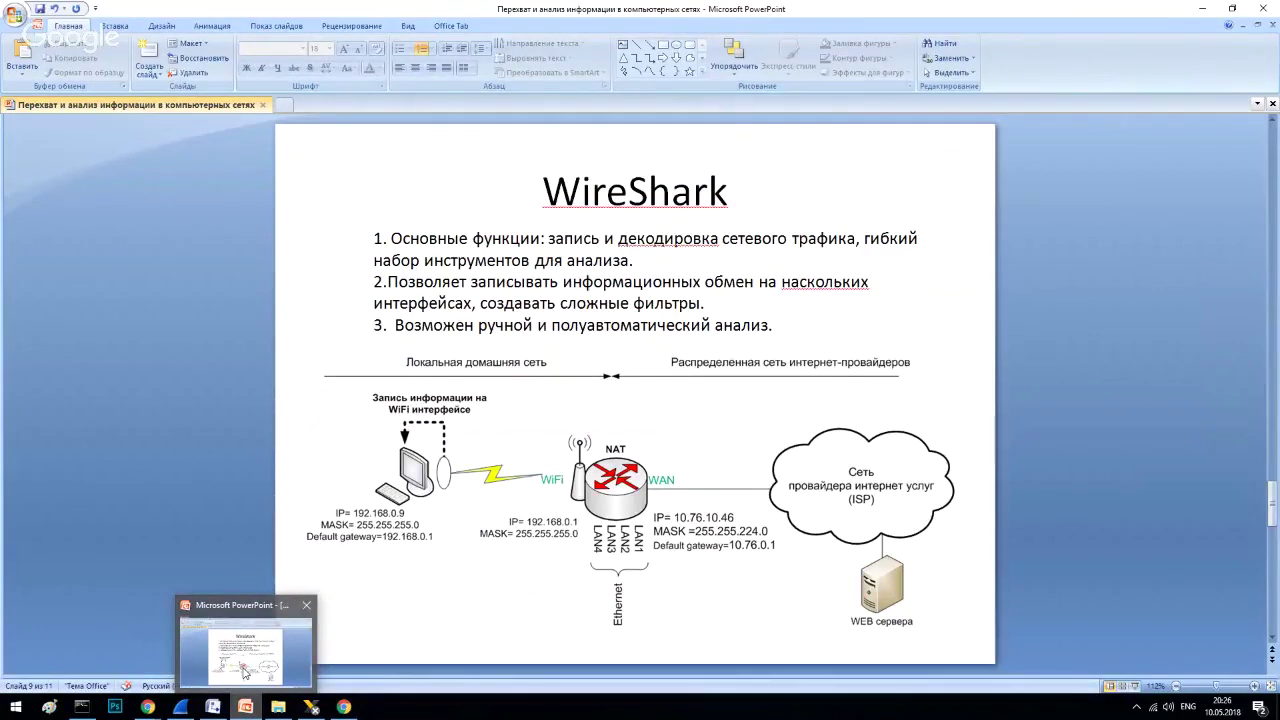
{"action": "left_click", "coordinate": [245, 672]}
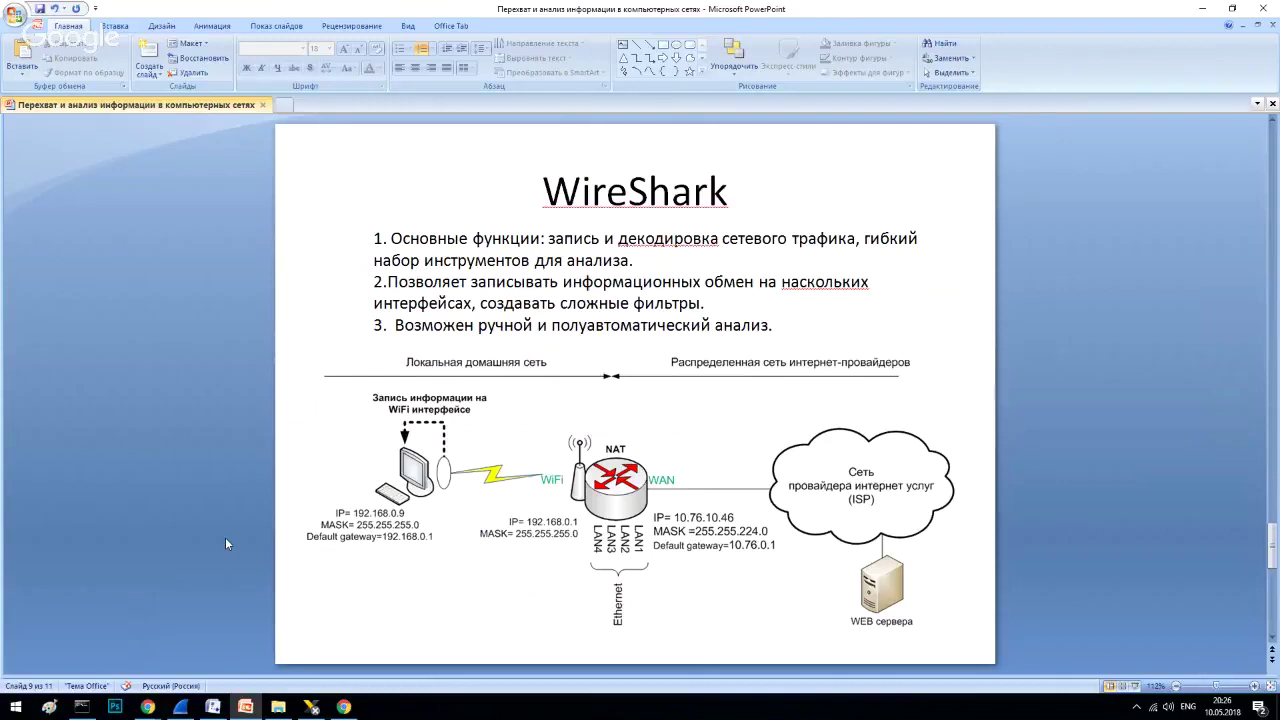
{"action": "scroll", "coordinate": [225, 537], "scroll_direction": "down", "scroll_amount": 1}
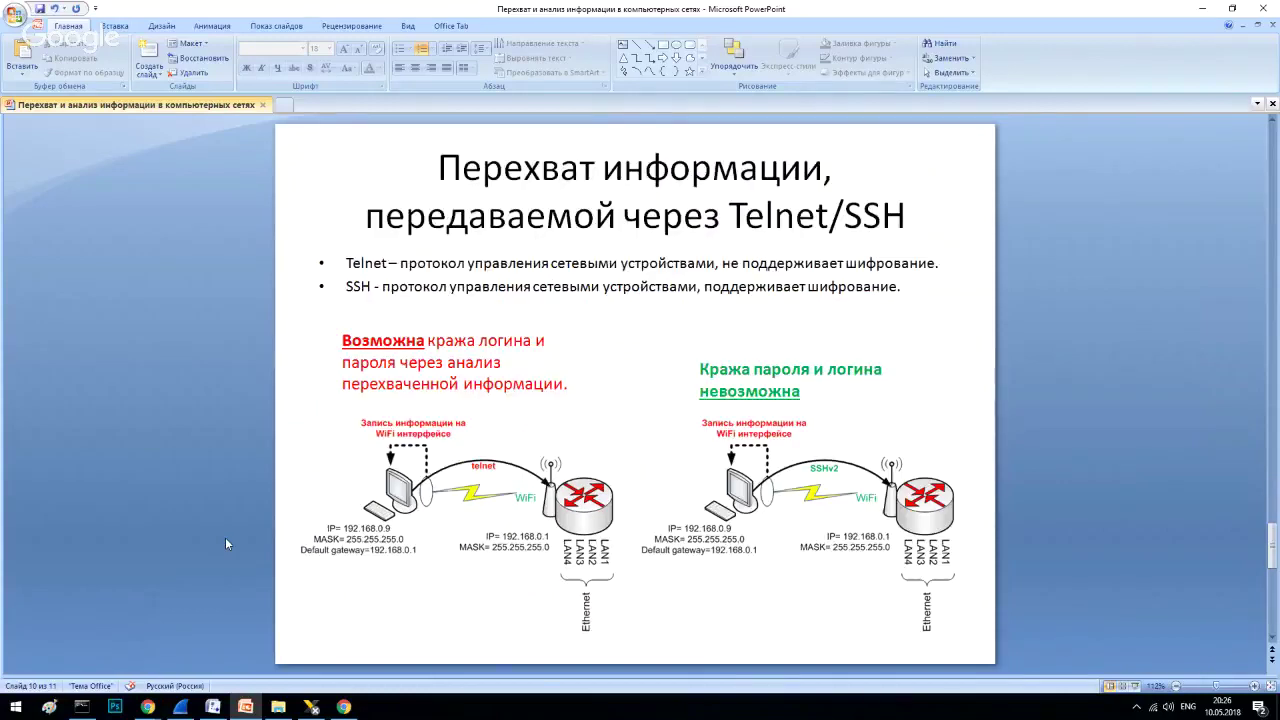
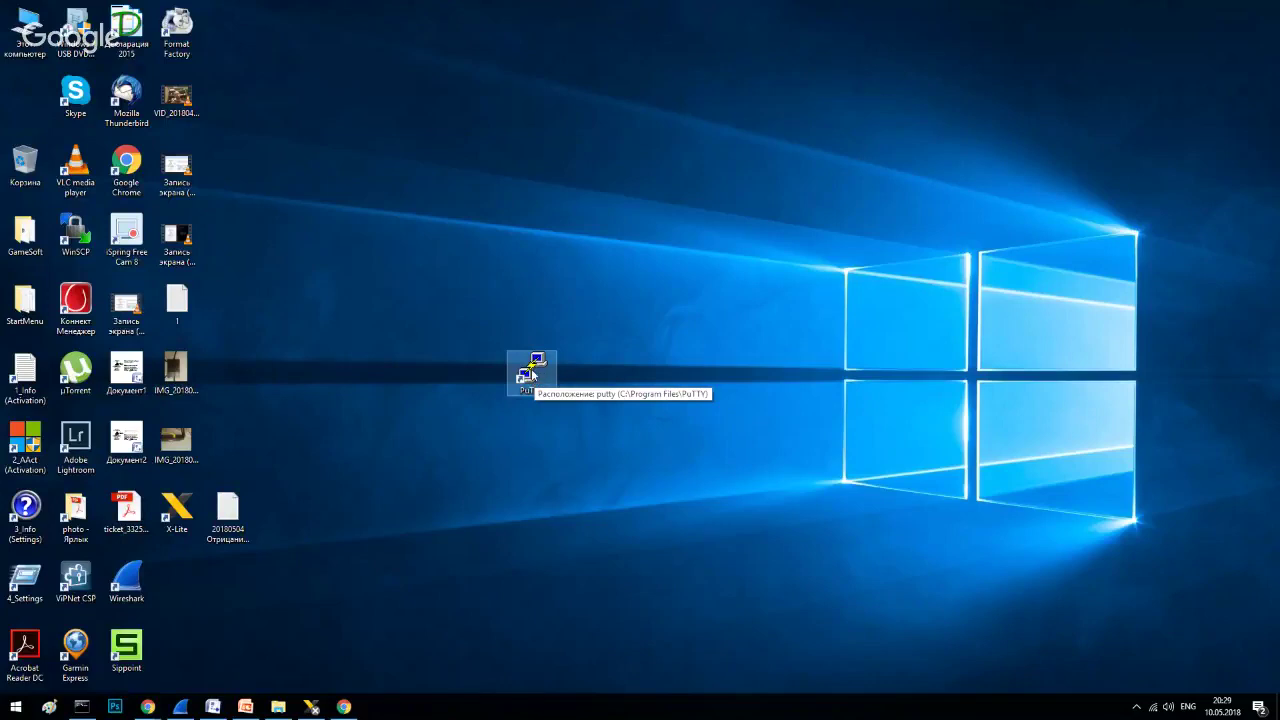
Step: Launch PuTTY and switch its connection type to Telnet on port 23
{"action": "double_click", "coordinate": [531, 374]}
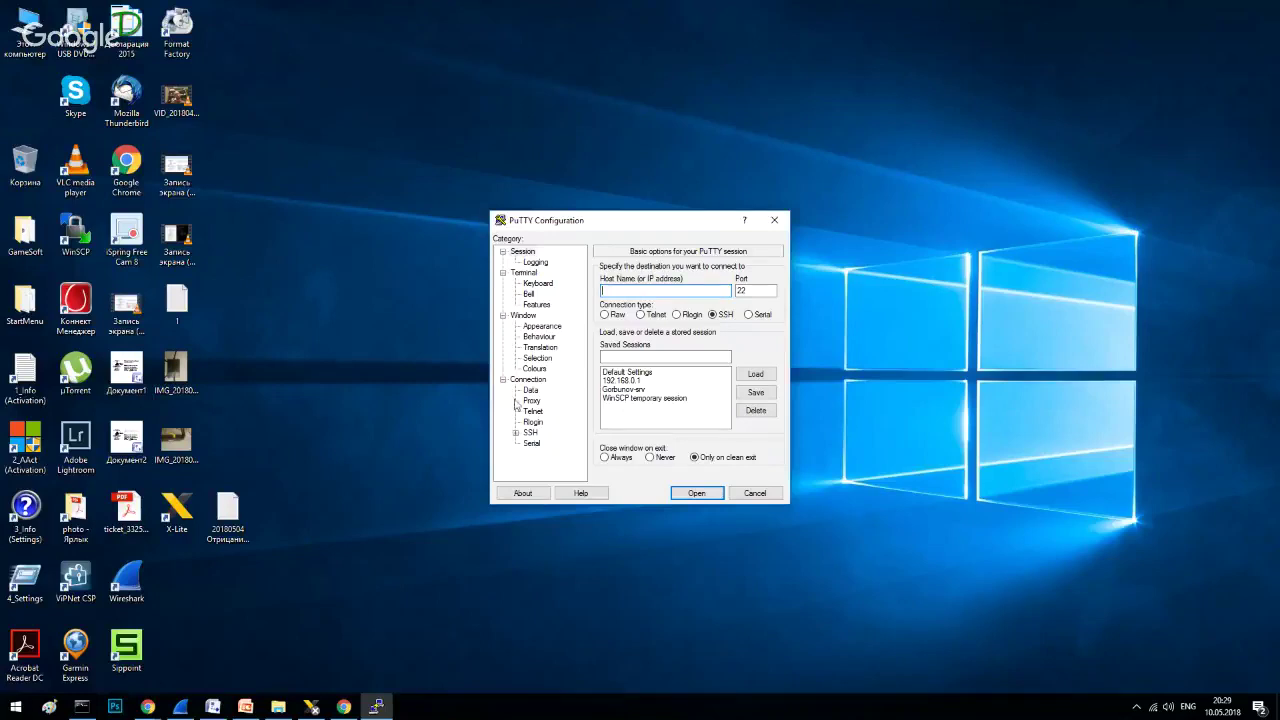
{"action": "left_click", "coordinate": [658, 316]}
{"action": "left_click", "coordinate": [516, 432]}
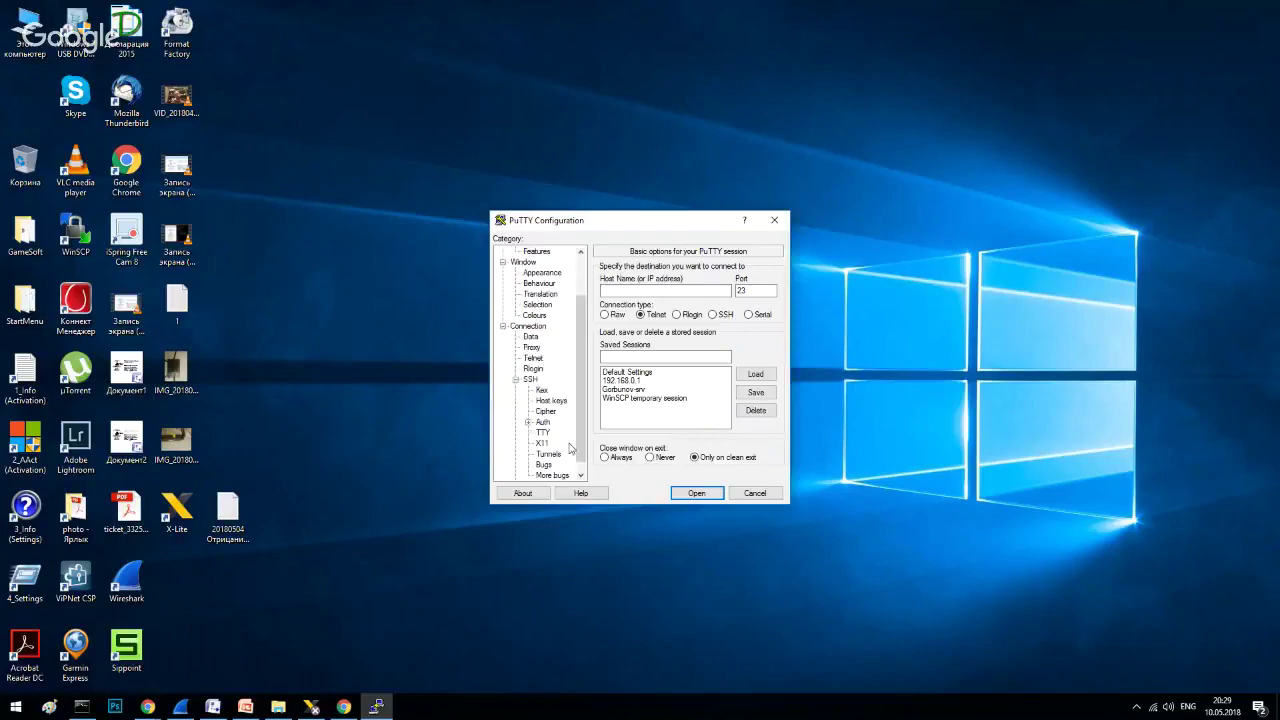
{"action": "scroll", "coordinate": [577, 410], "scroll_direction": "up", "scroll_amount": 2}
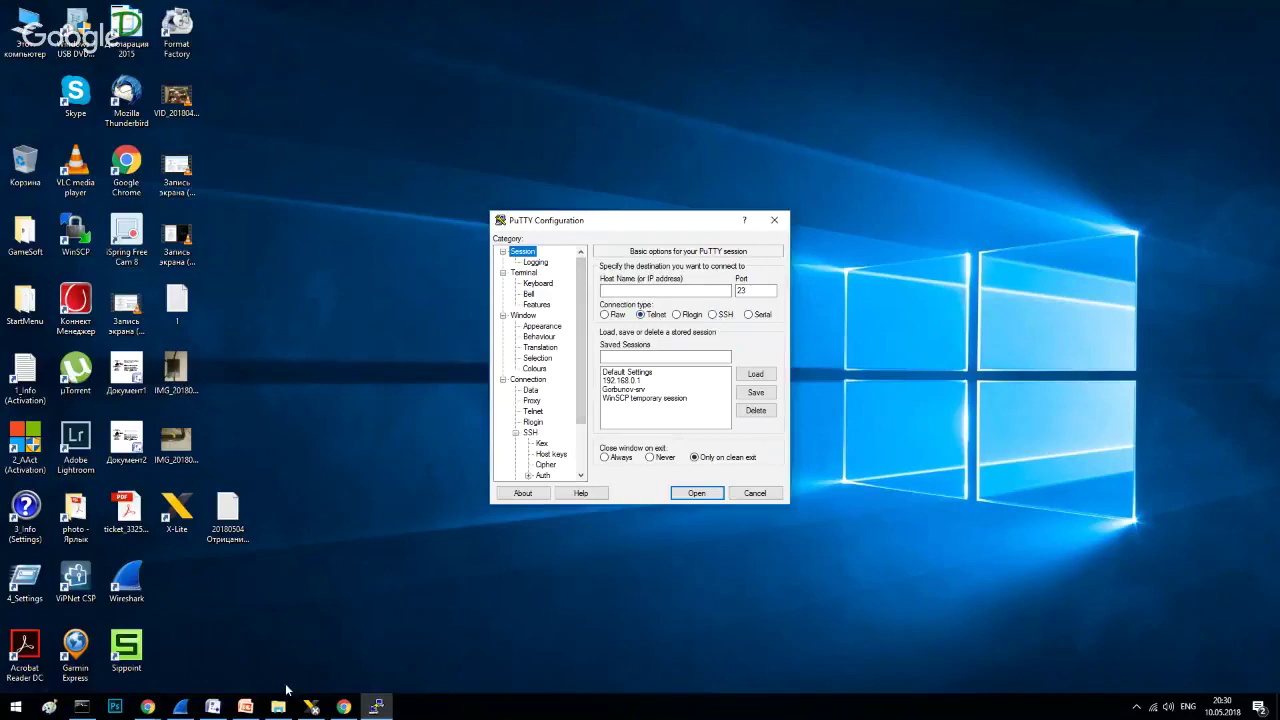
Step: Load the saved 192.168.0.1 session and change it from SSH to Telnet on port 23
{"action": "mouse_move", "coordinate": [181, 708]}
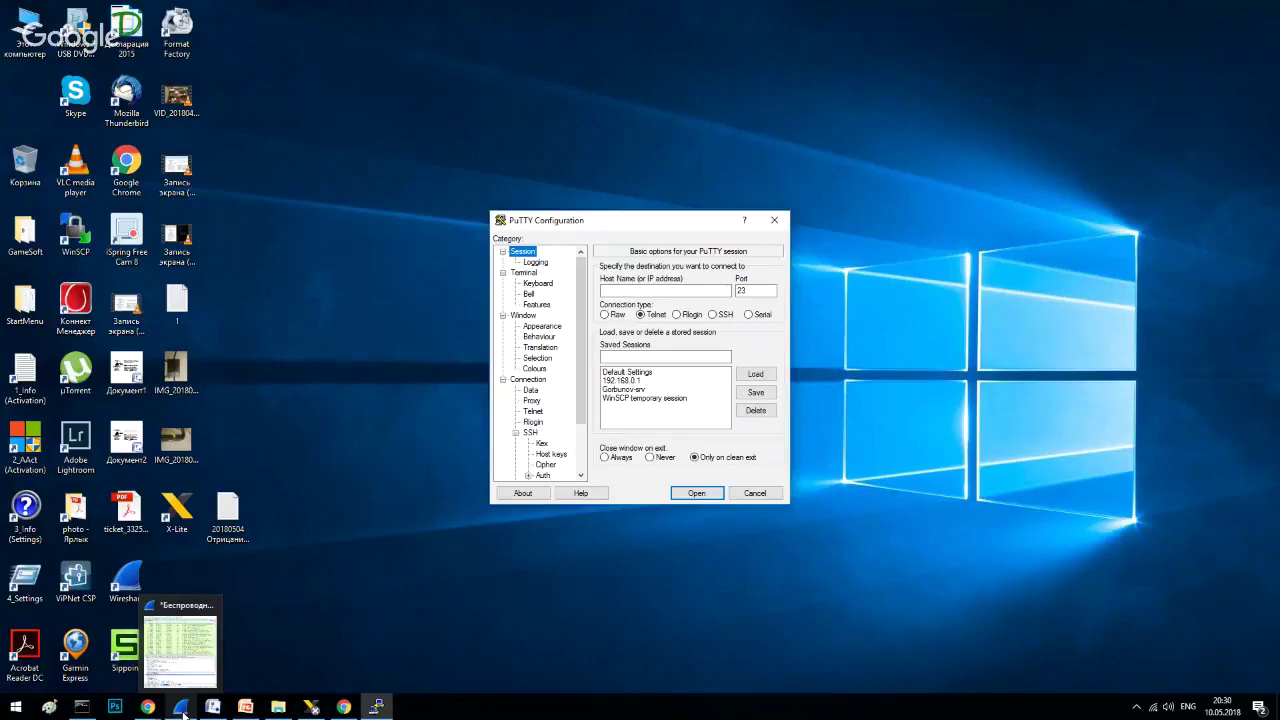
{"action": "left_click", "coordinate": [637, 381]}
{"action": "left_click", "coordinate": [756, 374]}
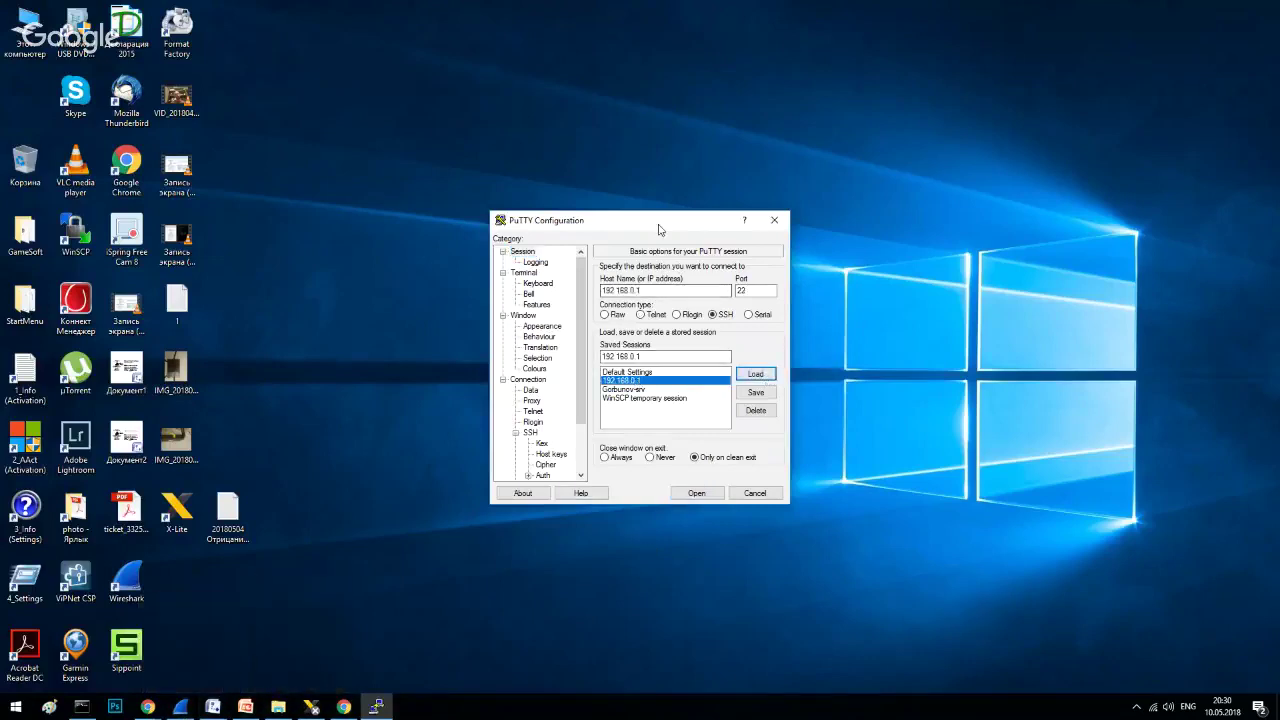
{"action": "left_click_drag", "start_coordinate": [658, 230], "coordinate": [607, 182]}
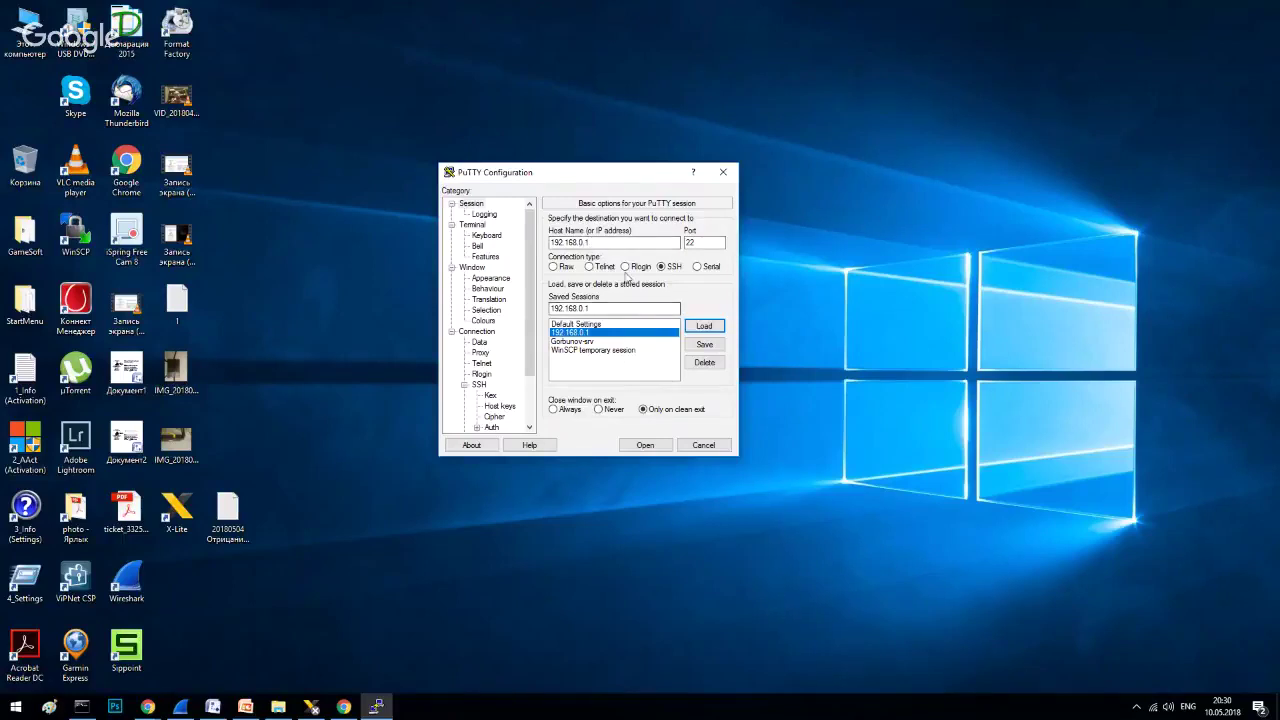
{"action": "left_click", "coordinate": [590, 267]}
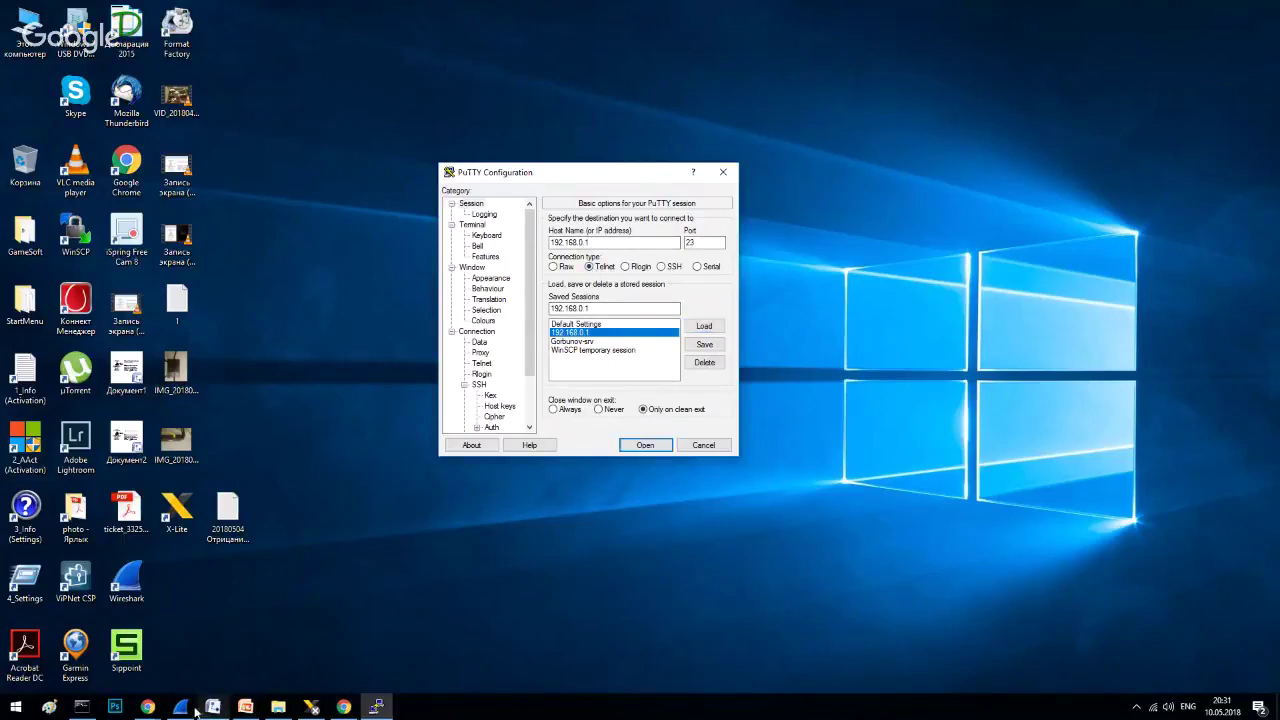
Step: Bring Wireshark forward and clear its display filter to show all packets
{"action": "left_click", "coordinate": [178, 655]}
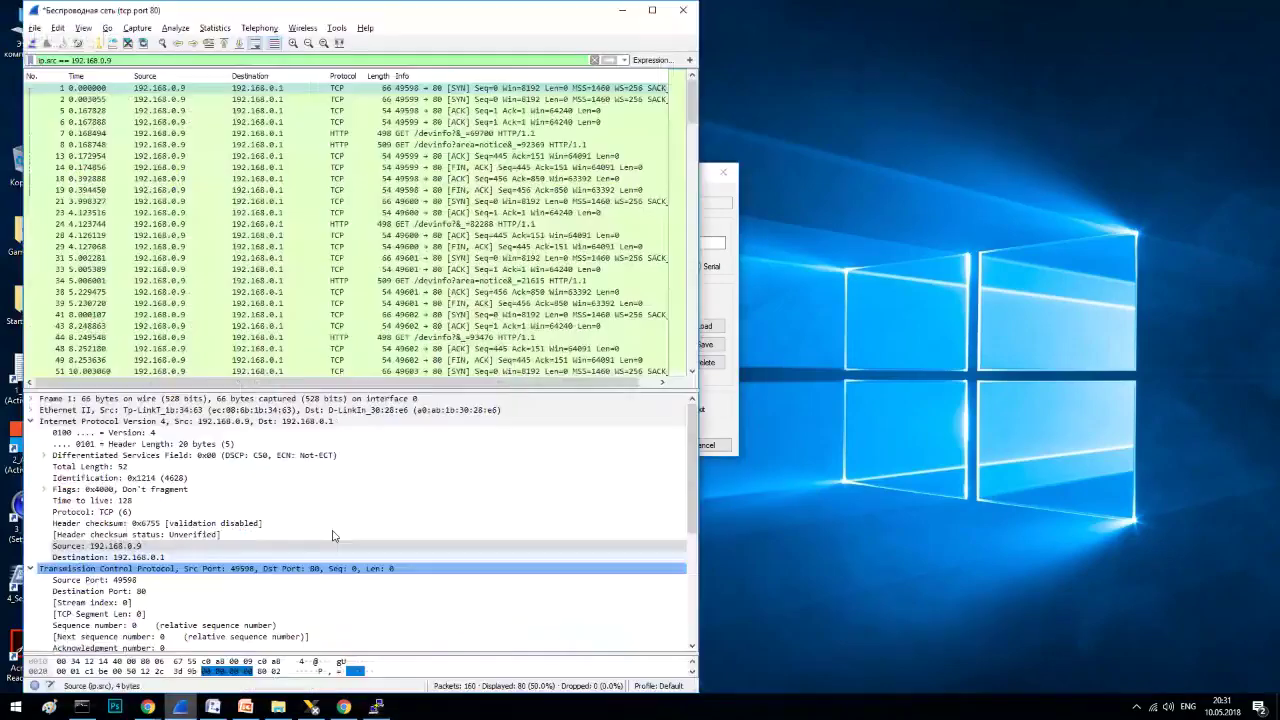
{"action": "left_click_drag", "start_coordinate": [406, 16], "coordinate": [418, 16]}
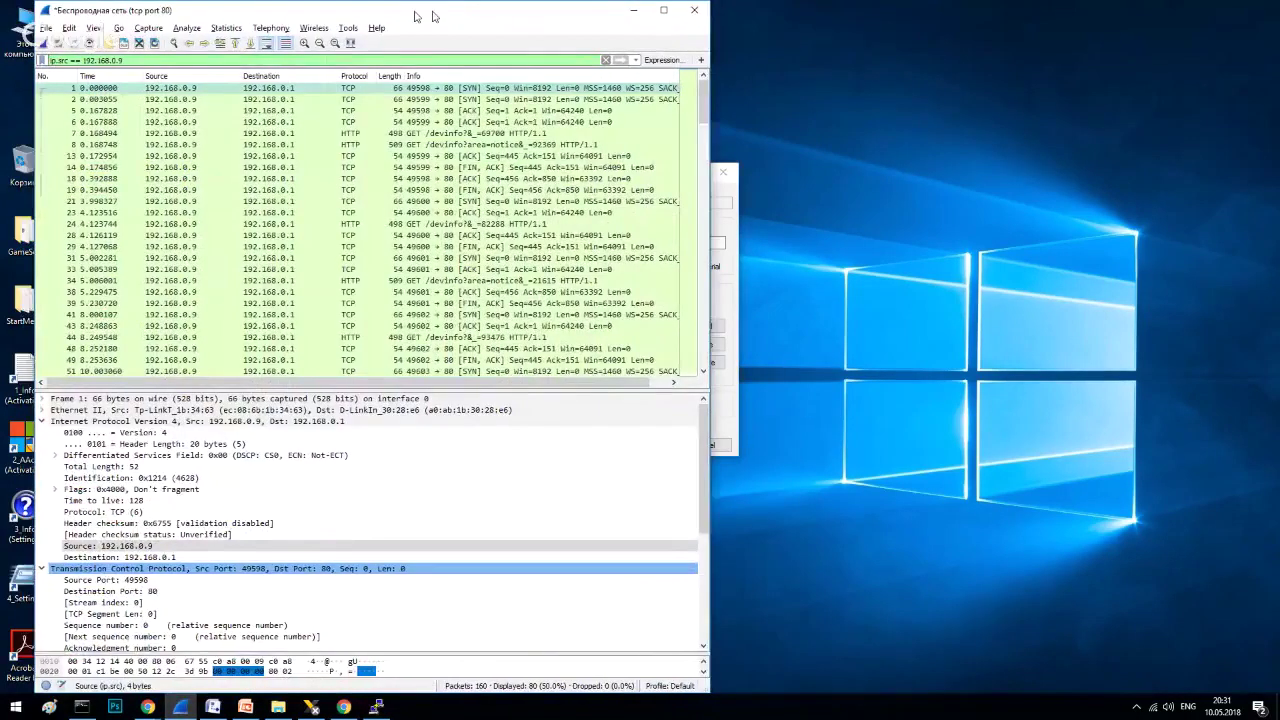
{"action": "left_click_drag", "start_coordinate": [416, 16], "coordinate": [856, 16]}
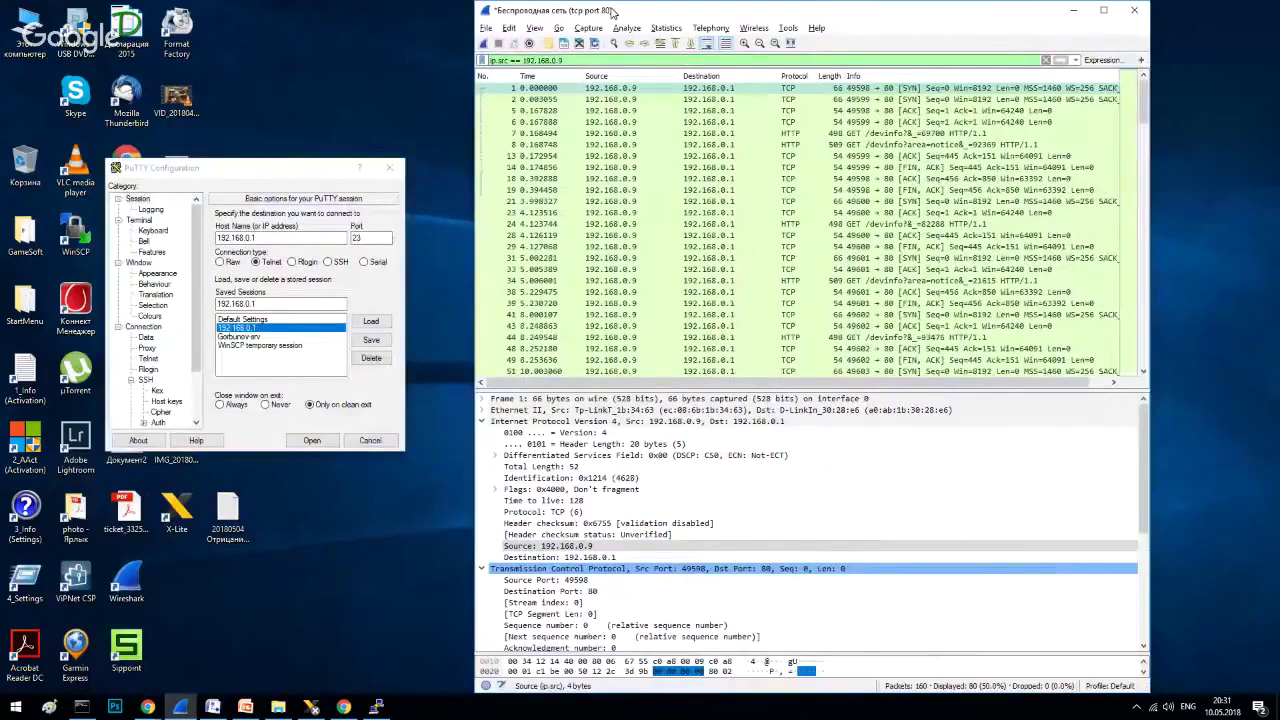
{"action": "left_click_drag", "start_coordinate": [612, 10], "coordinate": [652, 10]}
{"action": "left_click", "coordinate": [1086, 60]}
Step: Remove the tcp port 80 capture filter and start a new capture on the wireless interface
{"action": "left_click", "coordinate": [568, 43]}
{"action": "left_click_drag", "start_coordinate": [558, 245], "coordinate": [766, 246]}
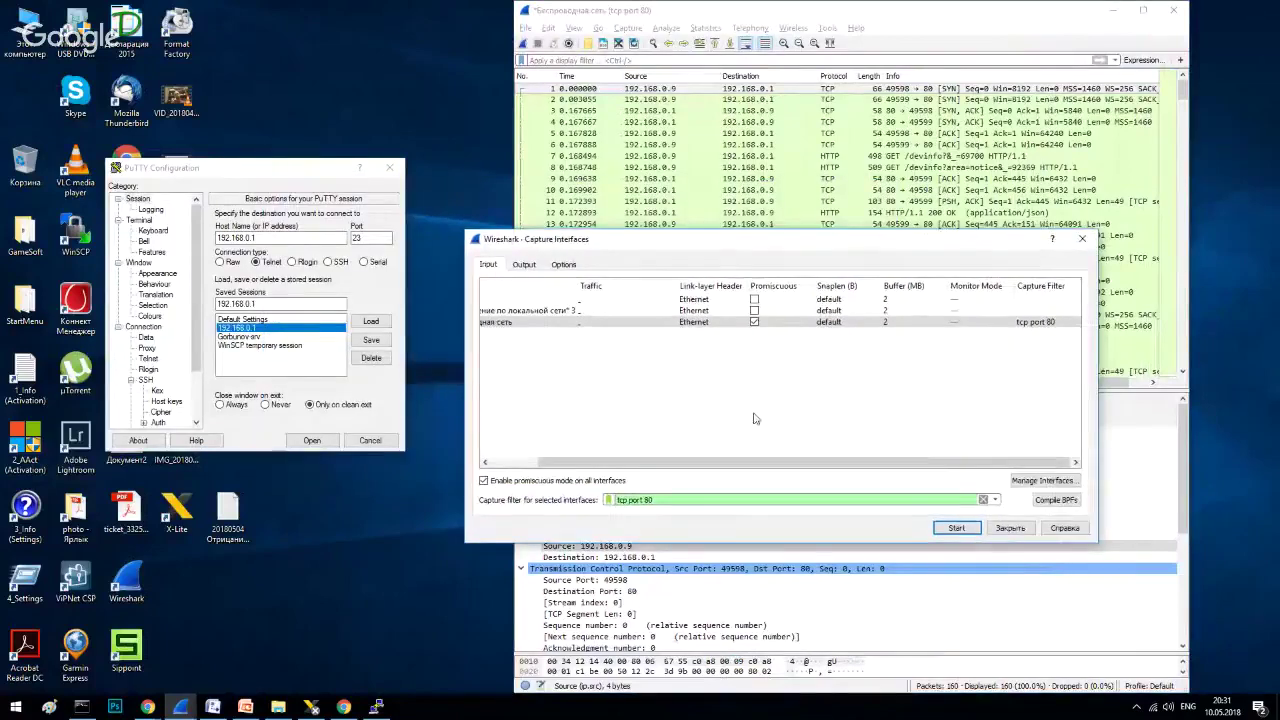
{"action": "left_click", "coordinate": [983, 501]}
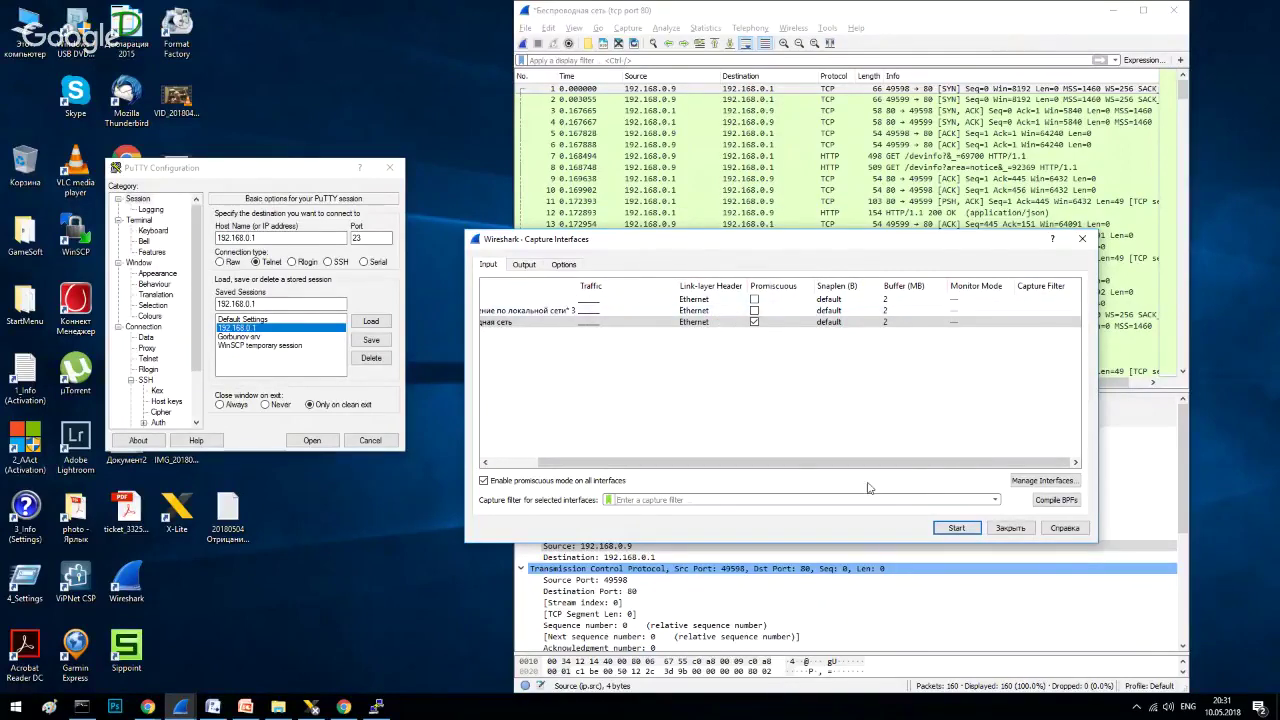
{"action": "left_click_drag", "start_coordinate": [778, 464], "coordinate": [730, 464]}
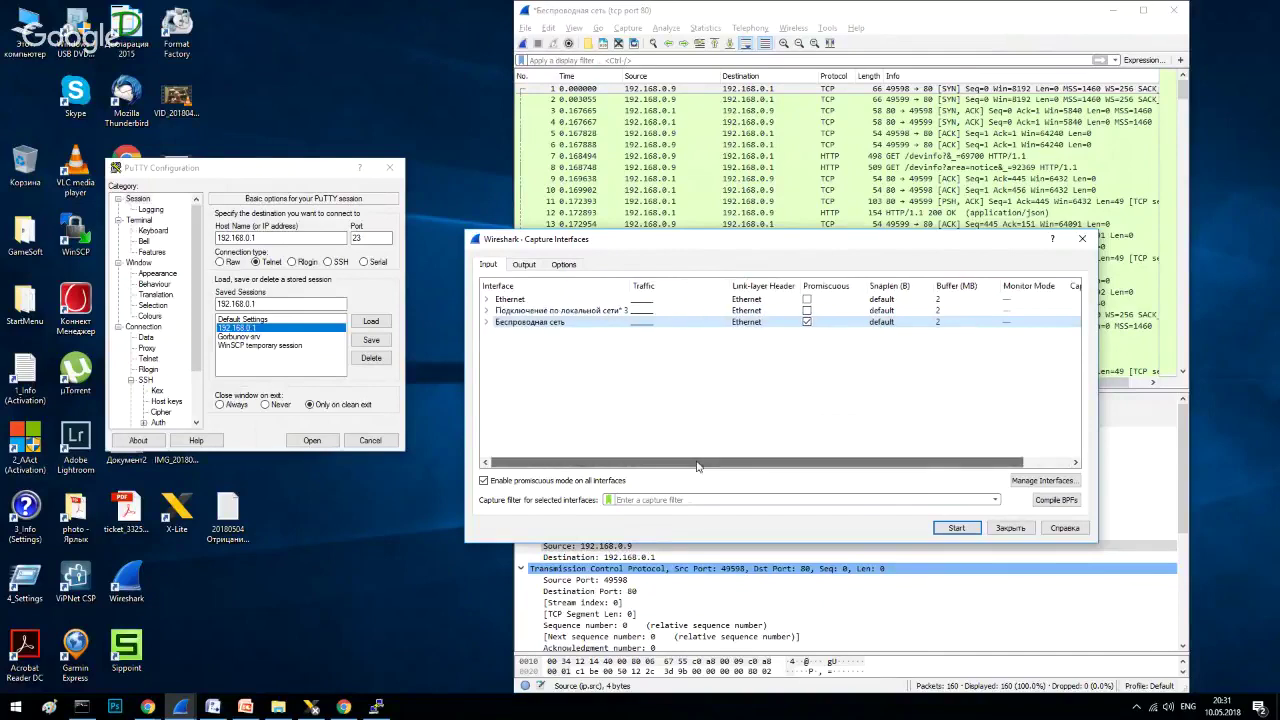
{"action": "left_click", "coordinate": [955, 528]}
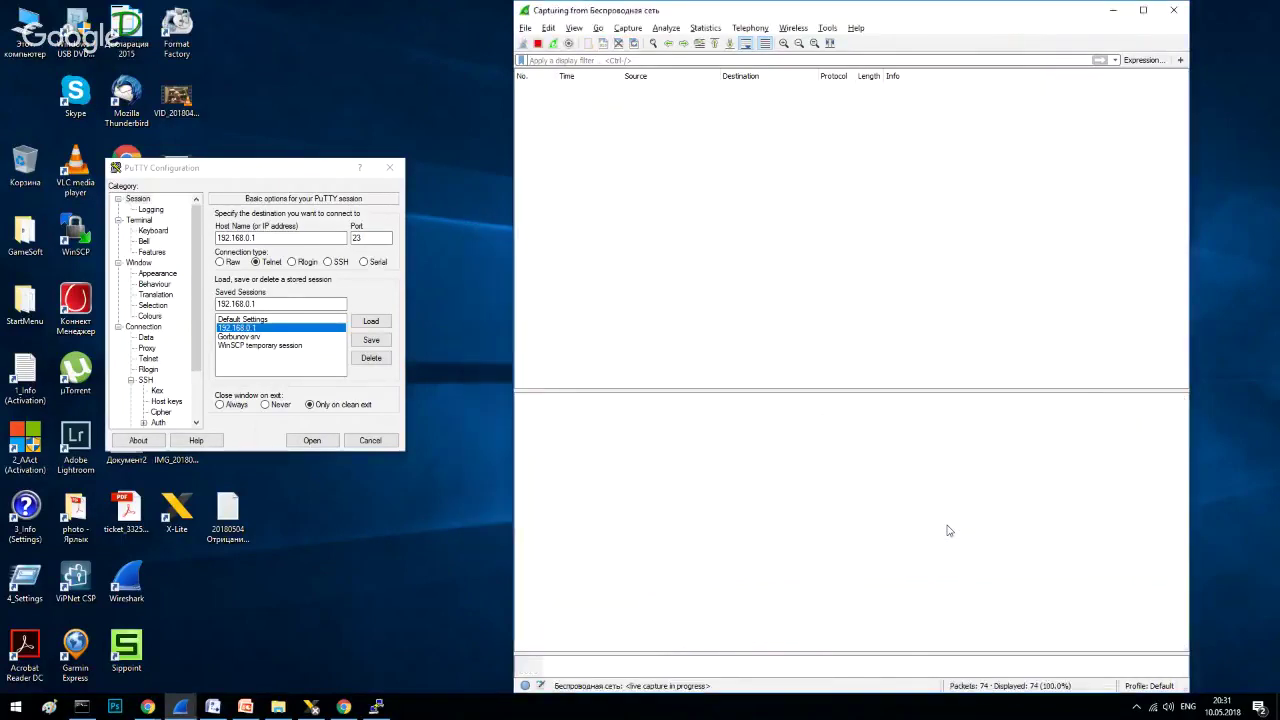
Step: Open the Telnet connection to 192.168.0.1 and log in with the router's login name and password
{"action": "left_click", "coordinate": [949, 546]}
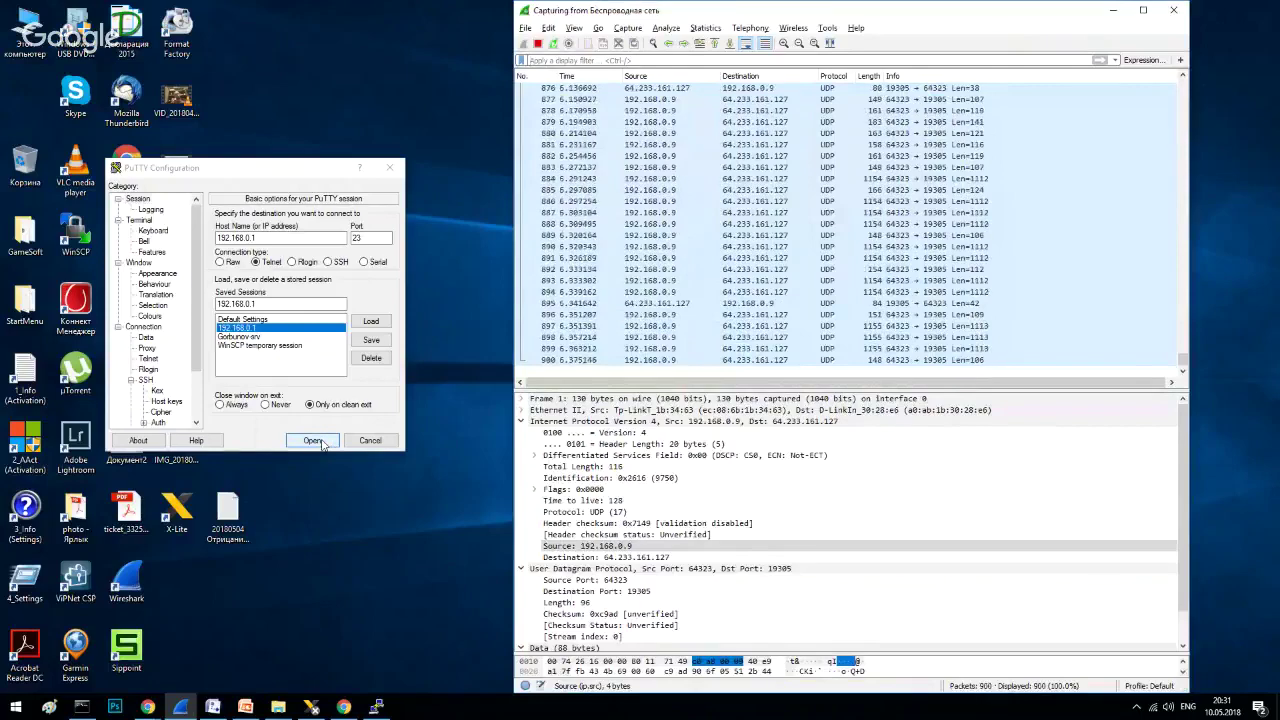
{"action": "left_click", "coordinate": [312, 440]}
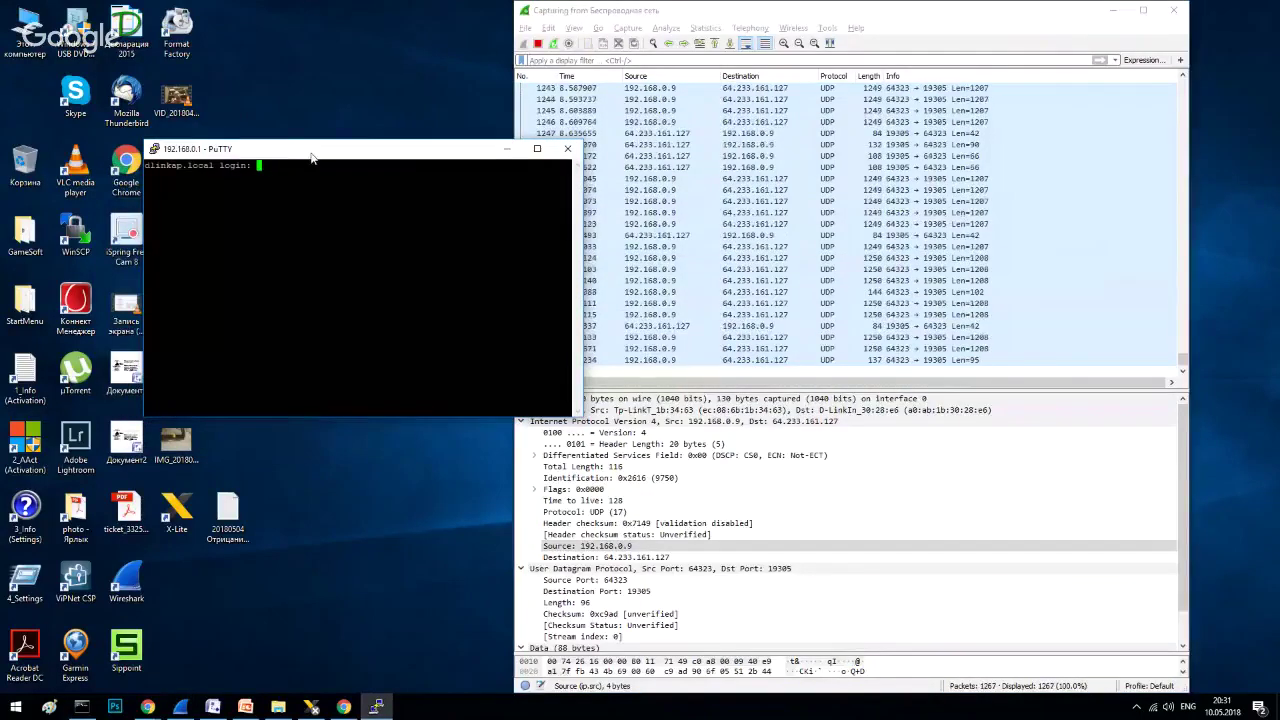
{"action": "left_click_drag", "start_coordinate": [213, 148], "coordinate": [276, 296]}
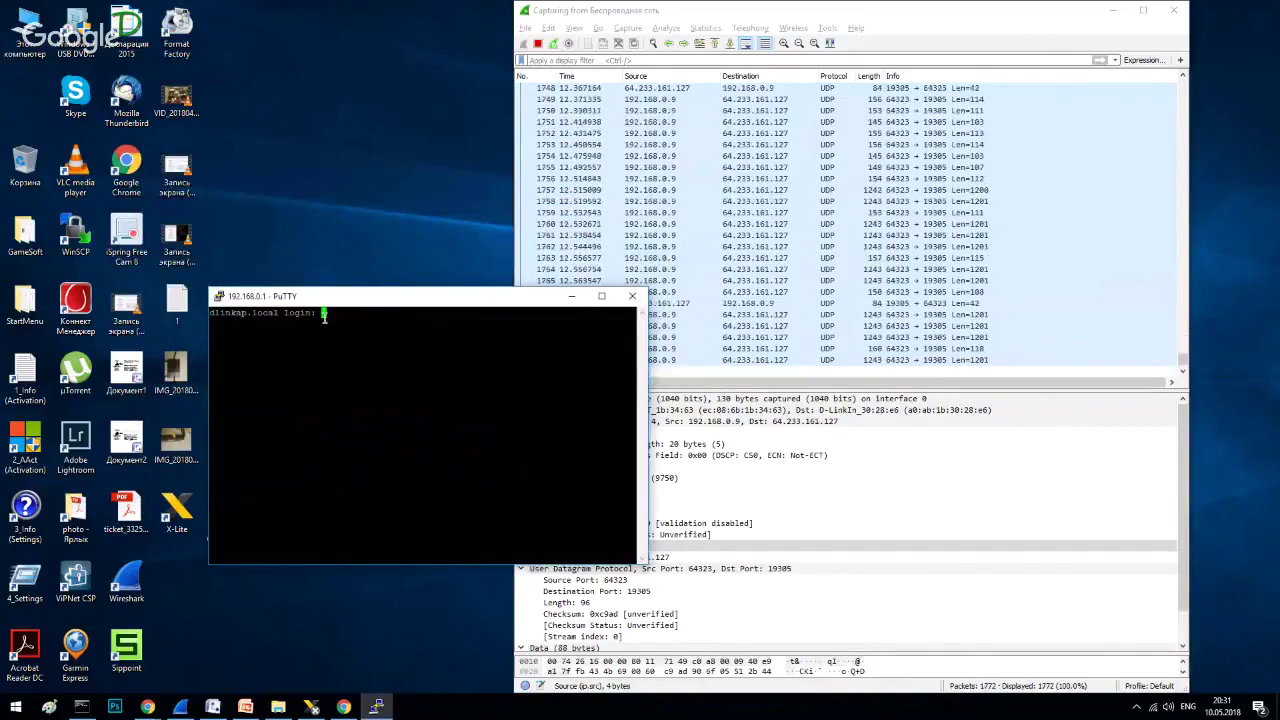
{"action": "type", "text": "rdmin"}
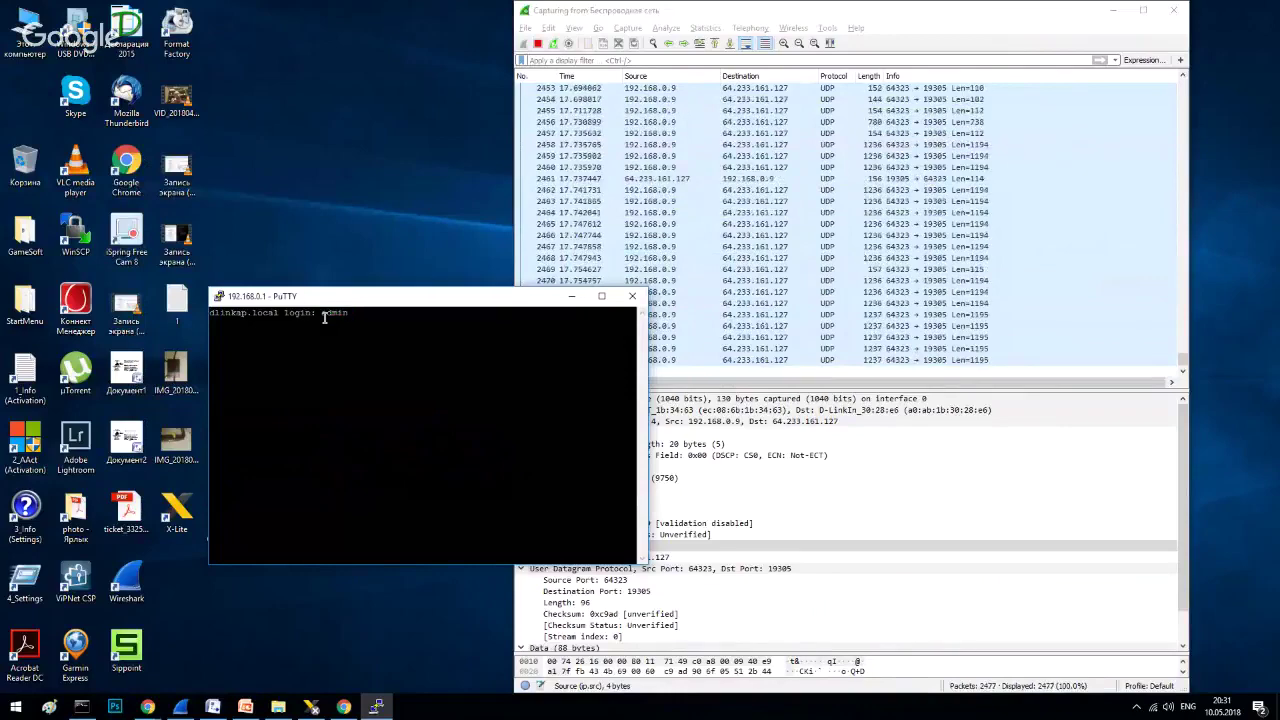
{"action": "key", "text": "Return"}
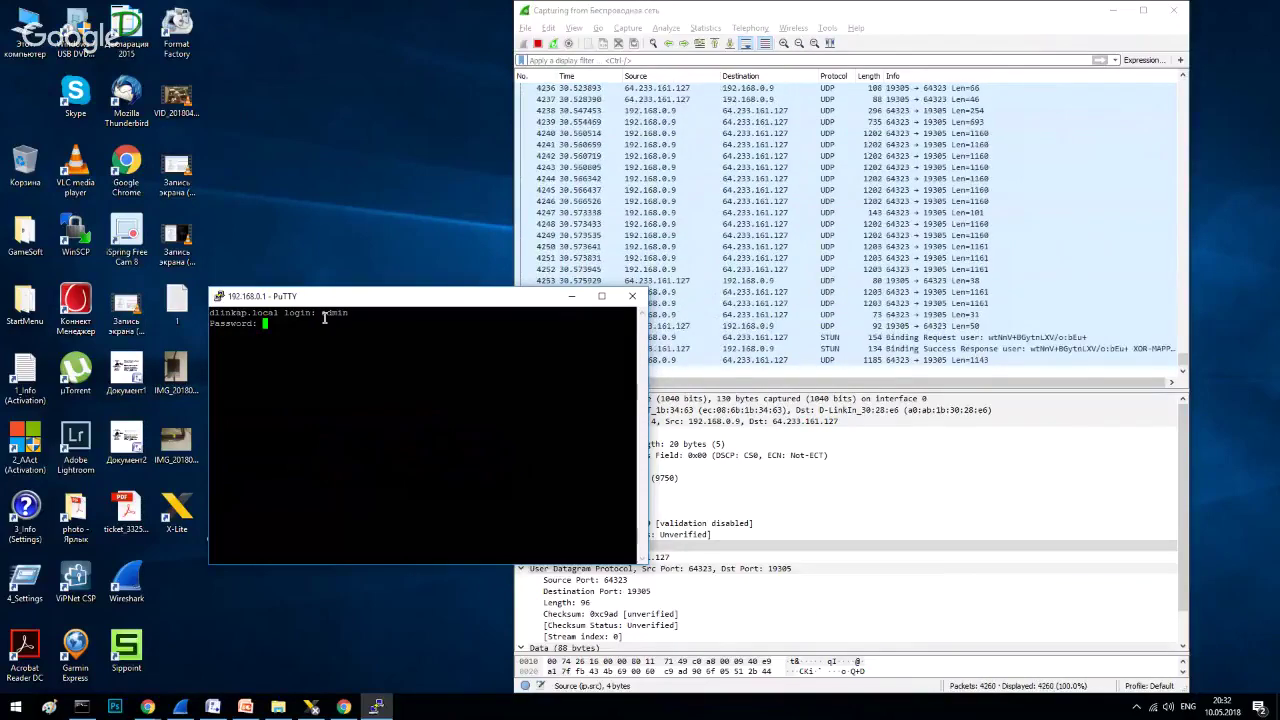
{"action": "key", "text": "Return"}
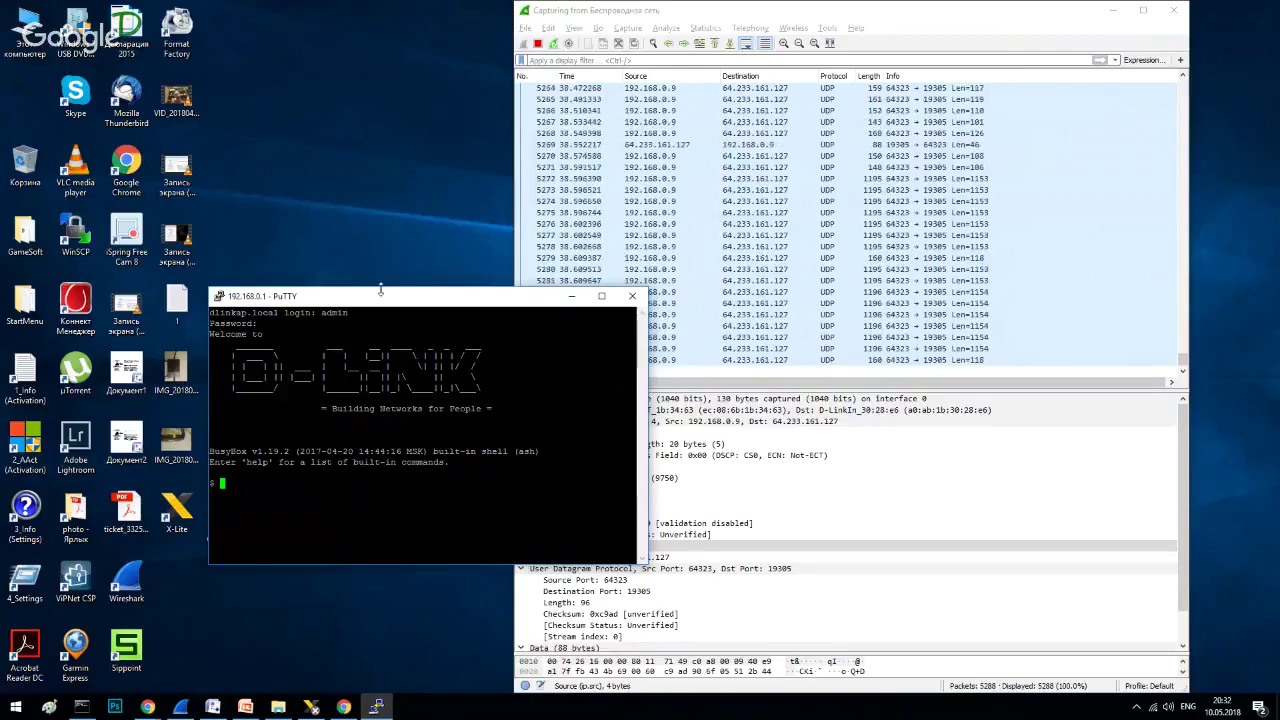
Step: Stop the running Wireshark capture
{"action": "left_click_drag", "start_coordinate": [380, 296], "coordinate": [251, 206]}
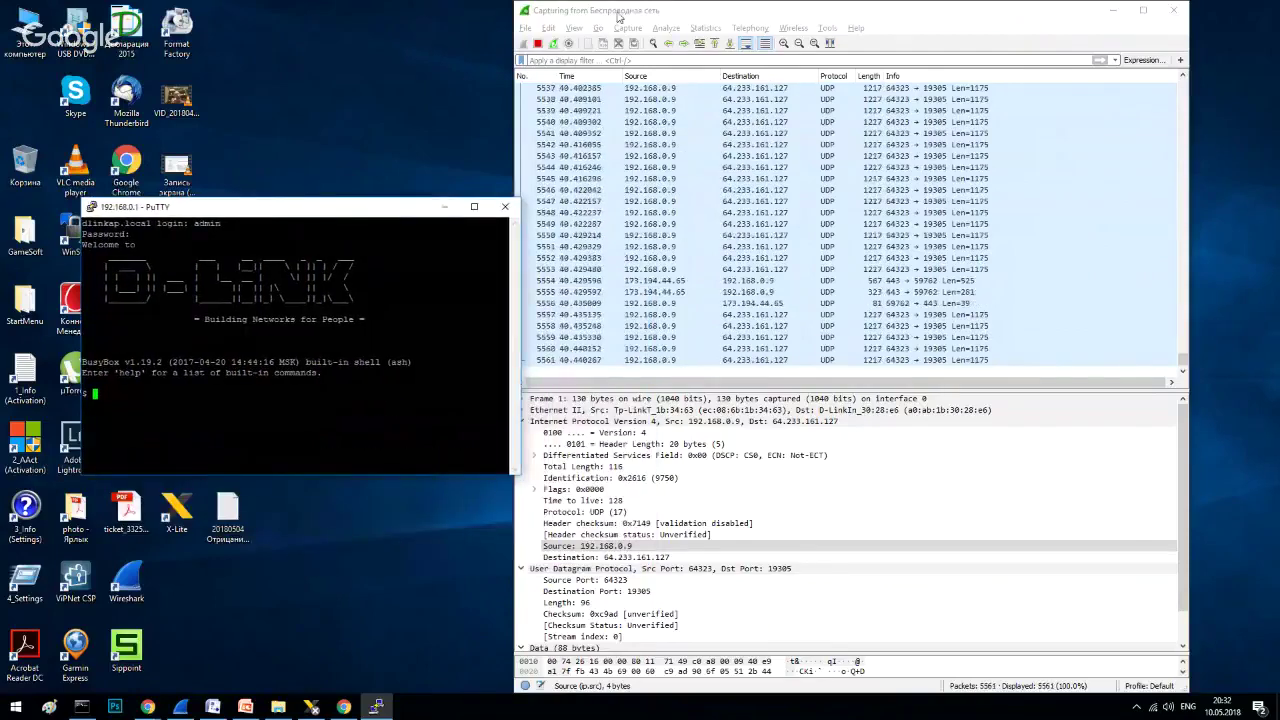
{"action": "left_click", "coordinate": [538, 43]}
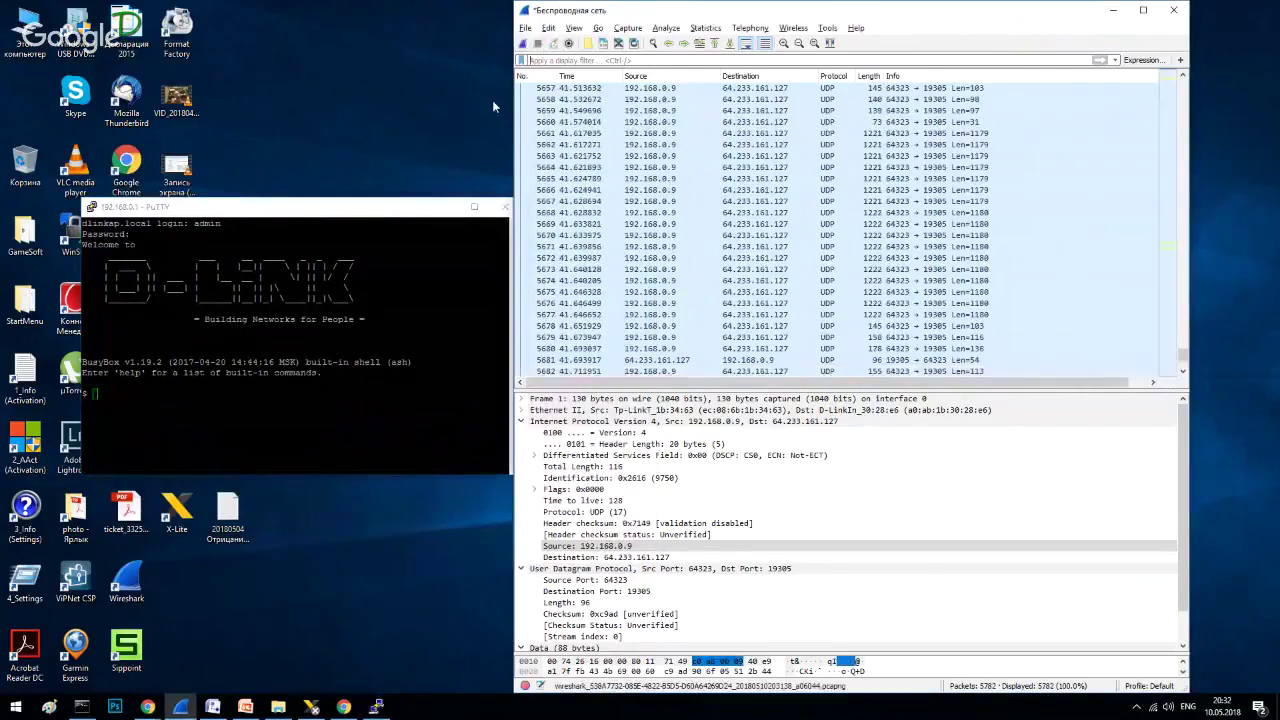
{"action": "left_click_drag", "start_coordinate": [410, 207], "coordinate": [370, 157]}
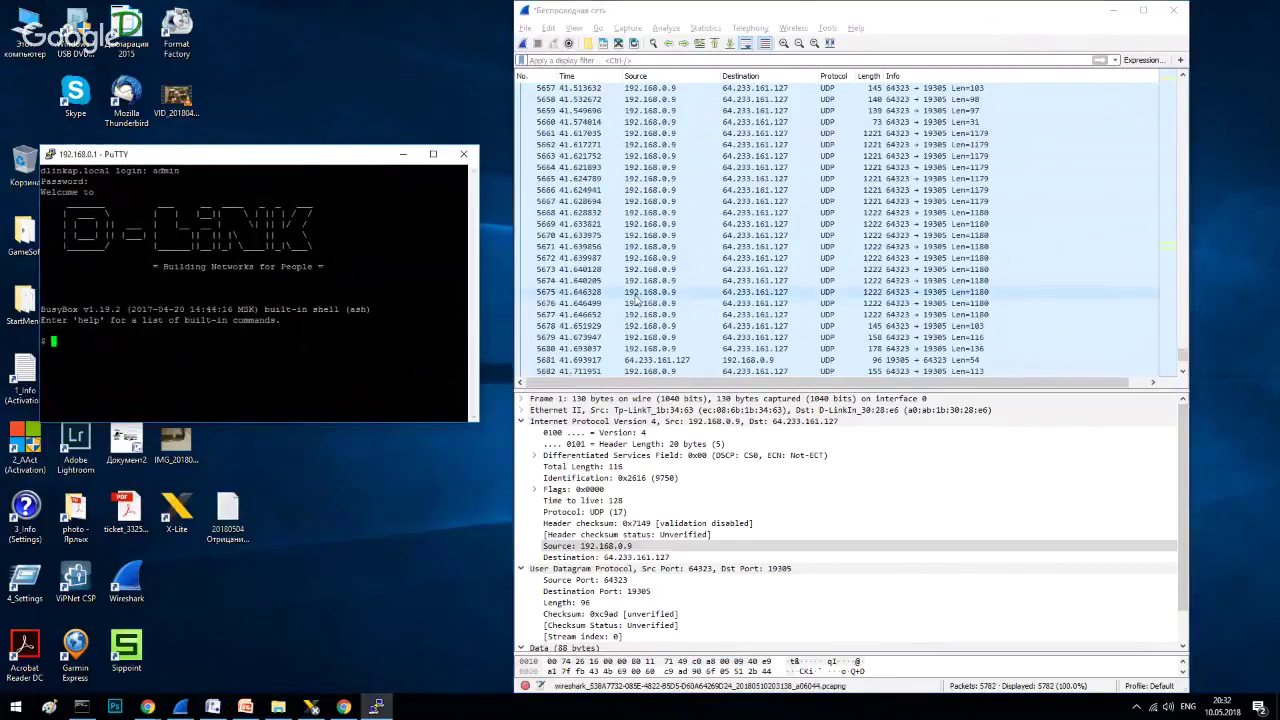
Step: Apply the display filter 'telnet' to the packet list, replacing an initial 'tcp port 23'
{"action": "left_click", "coordinate": [673, 60]}
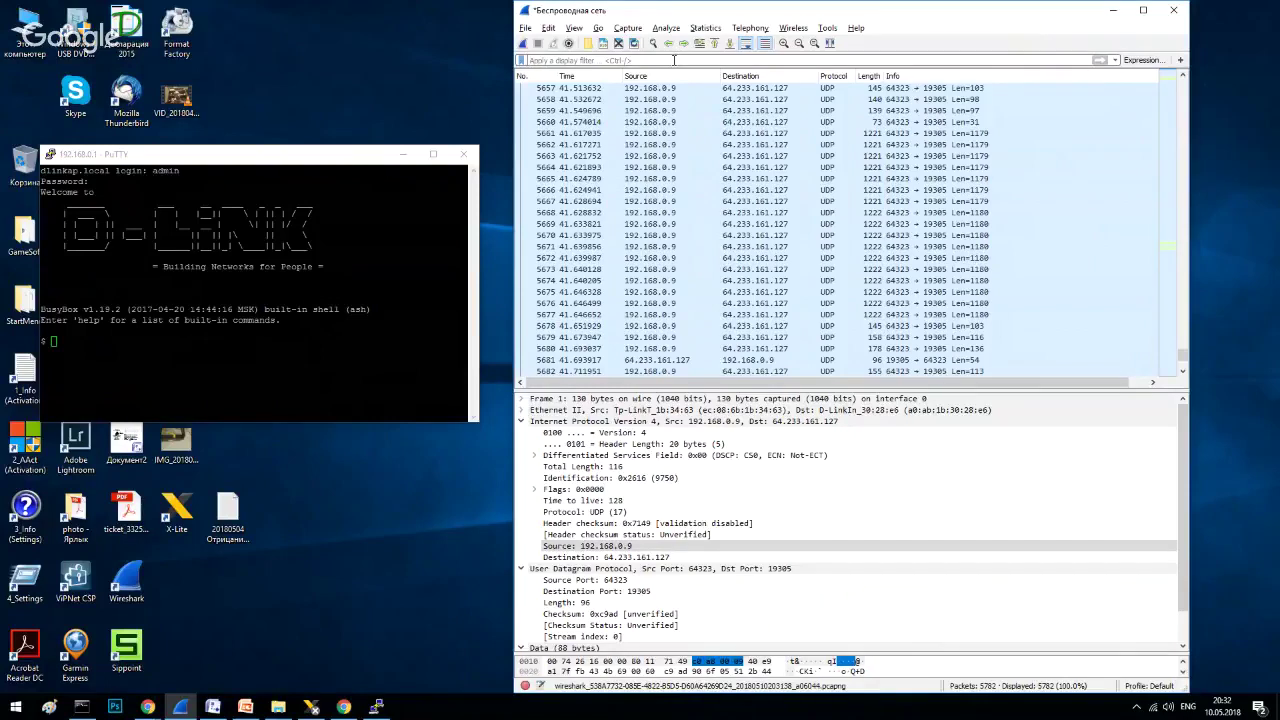
{"action": "type", "text": "tcp"}
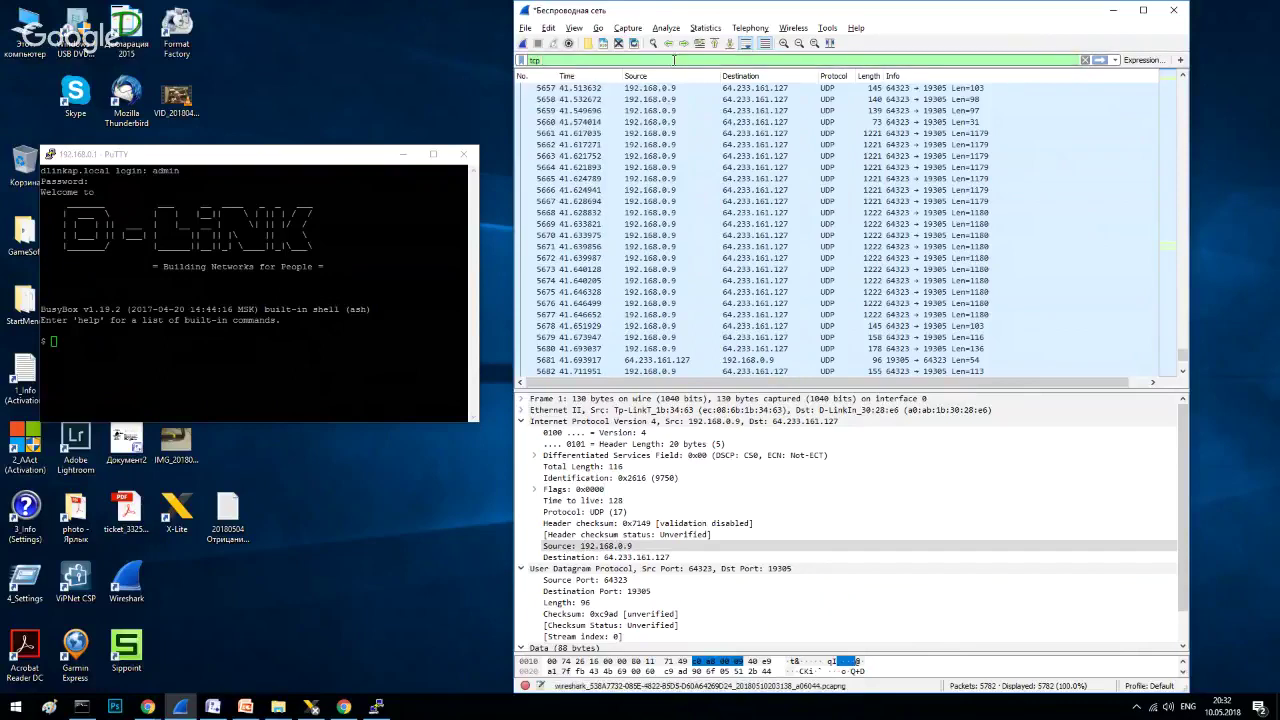
{"action": "type", "text": " port"}
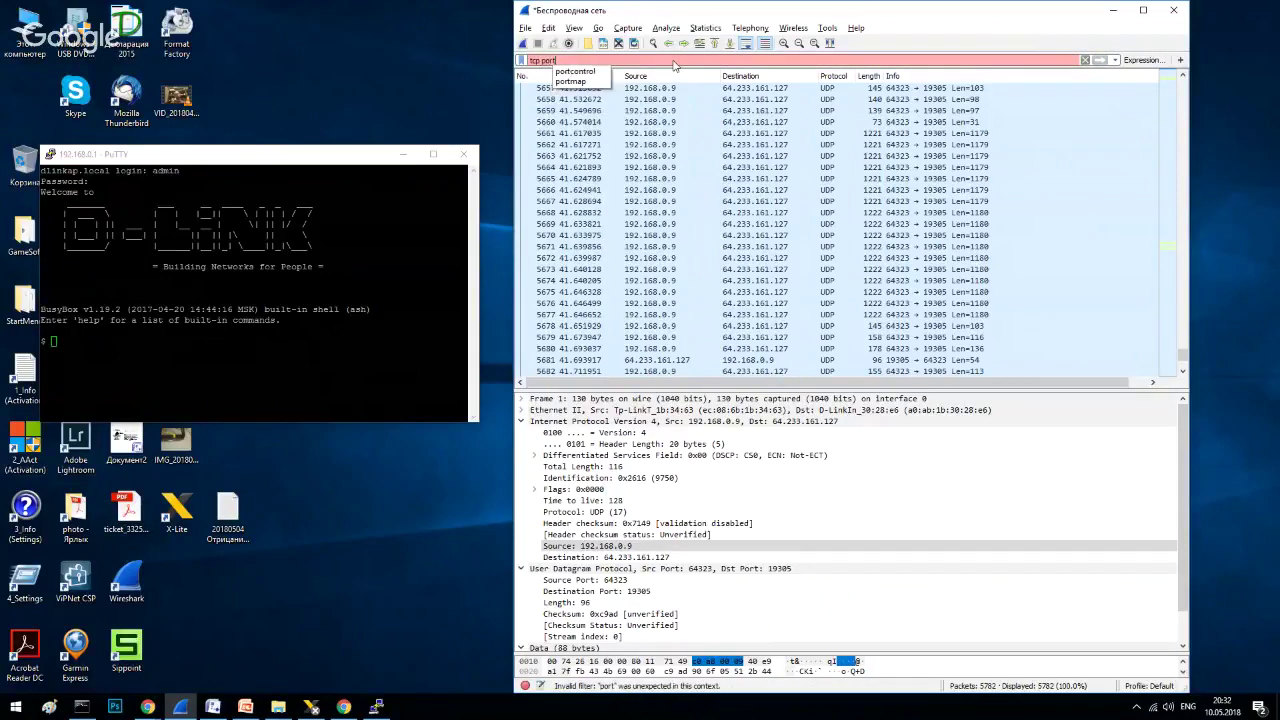
{"action": "type", "text": " 23"}
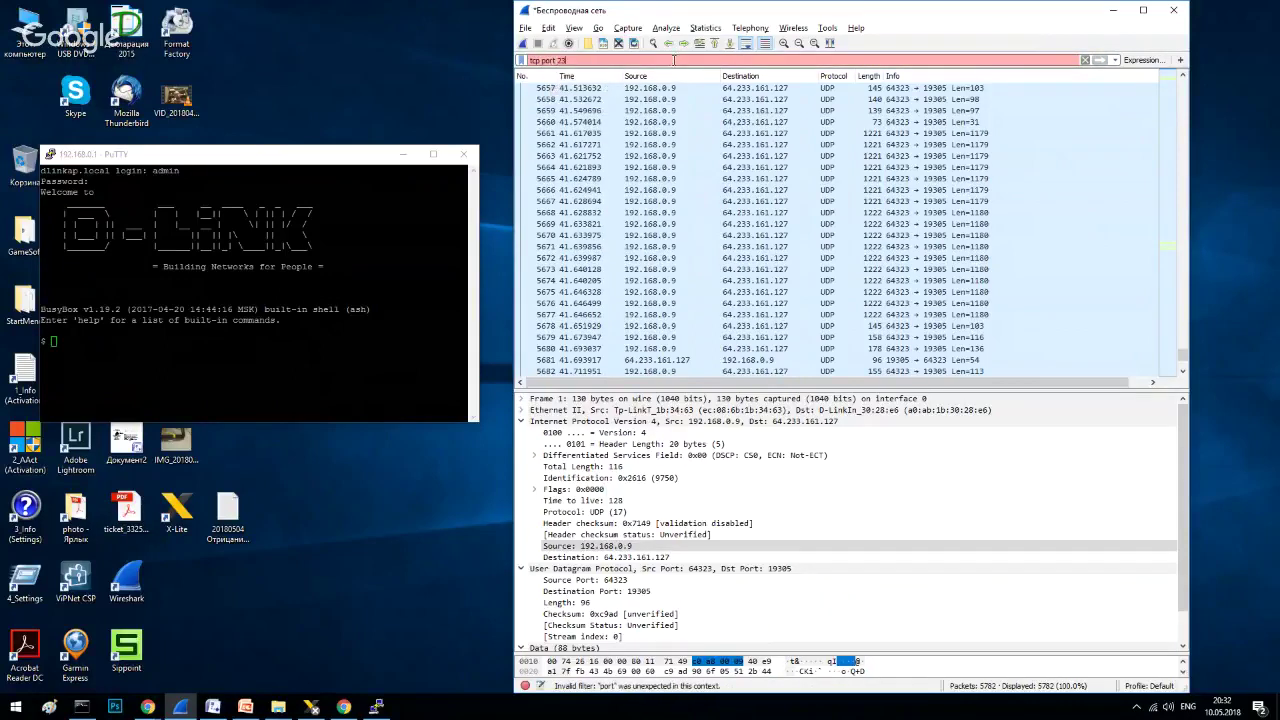
{"action": "key", "text": "BackSpace"}
{"action": "key", "text": "BackSpace"}
{"action": "key", "text": "BackSpace"}
{"action": "key", "text": "BackSpace"}
{"action": "key", "text": "BackSpace"}
{"action": "key", "text": "BackSpace"}
{"action": "key", "text": "BackSpace"}
{"action": "key", "text": "BackSpace"}
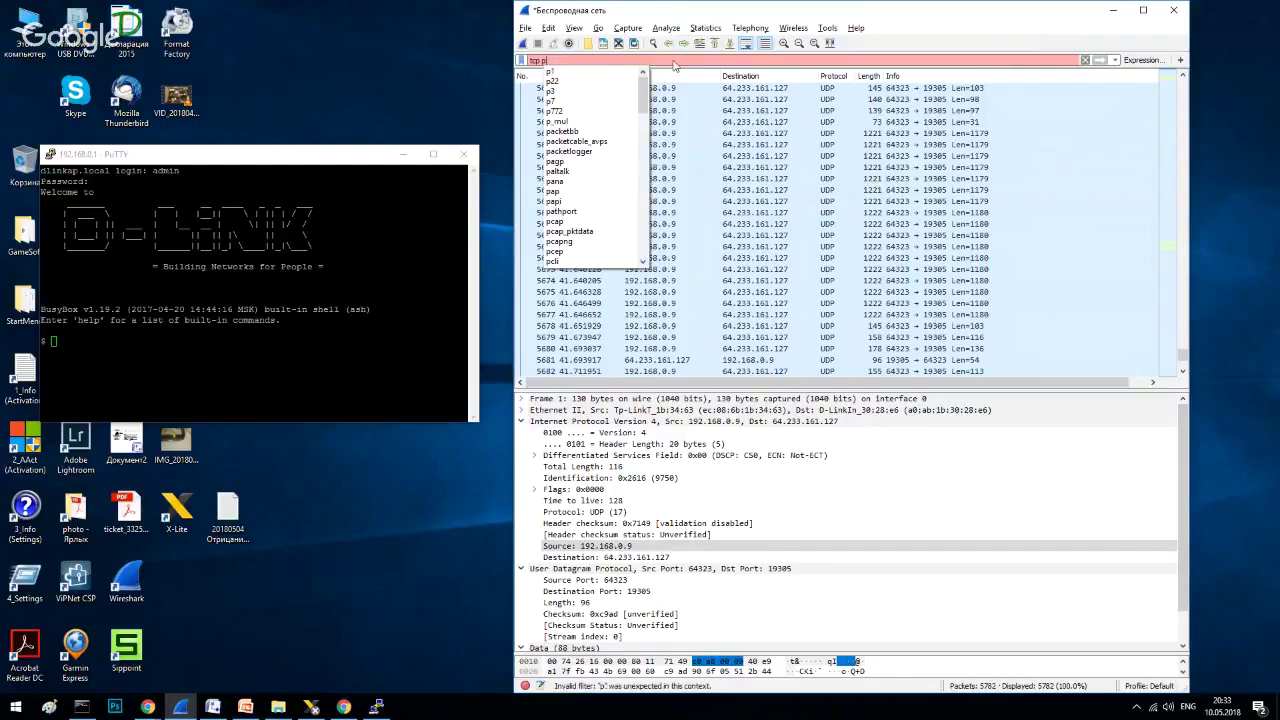
{"action": "key", "text": "BackSpace"}
{"action": "key", "text": "BackSpace"}
{"action": "key", "text": "BackSpace"}
{"action": "type", "text": "t"}
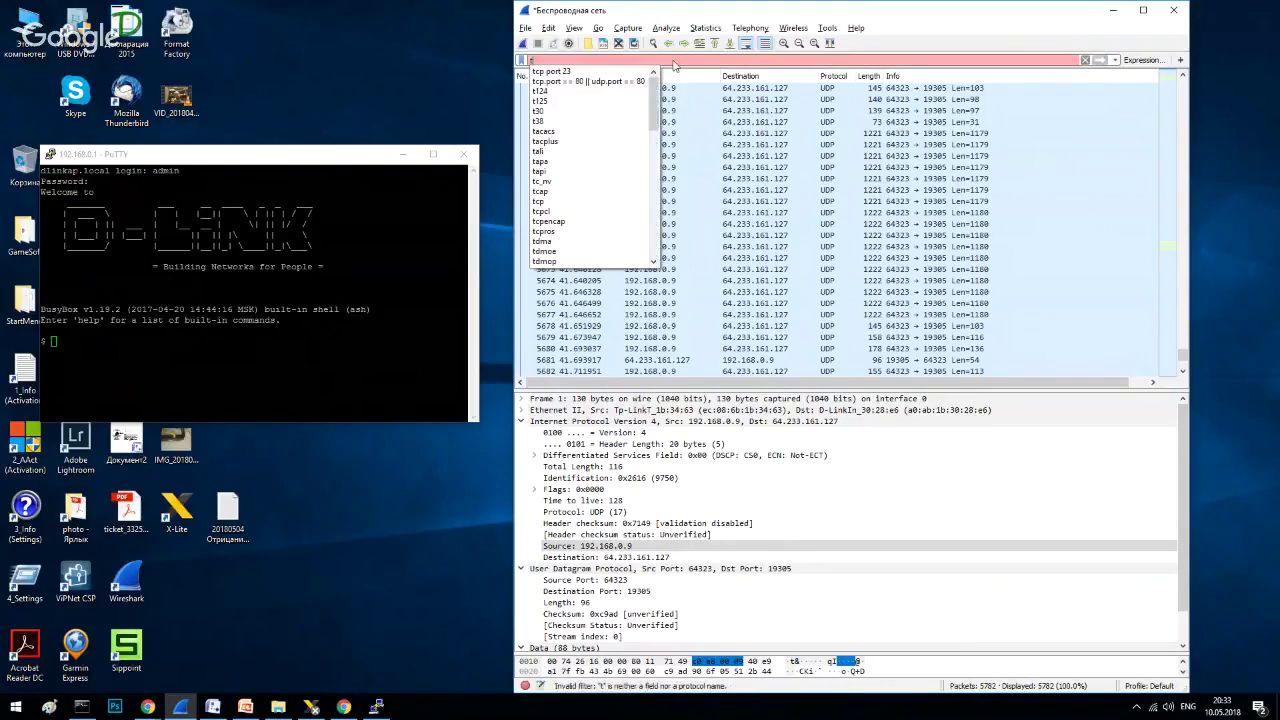
{"action": "type", "text": "elnet"}
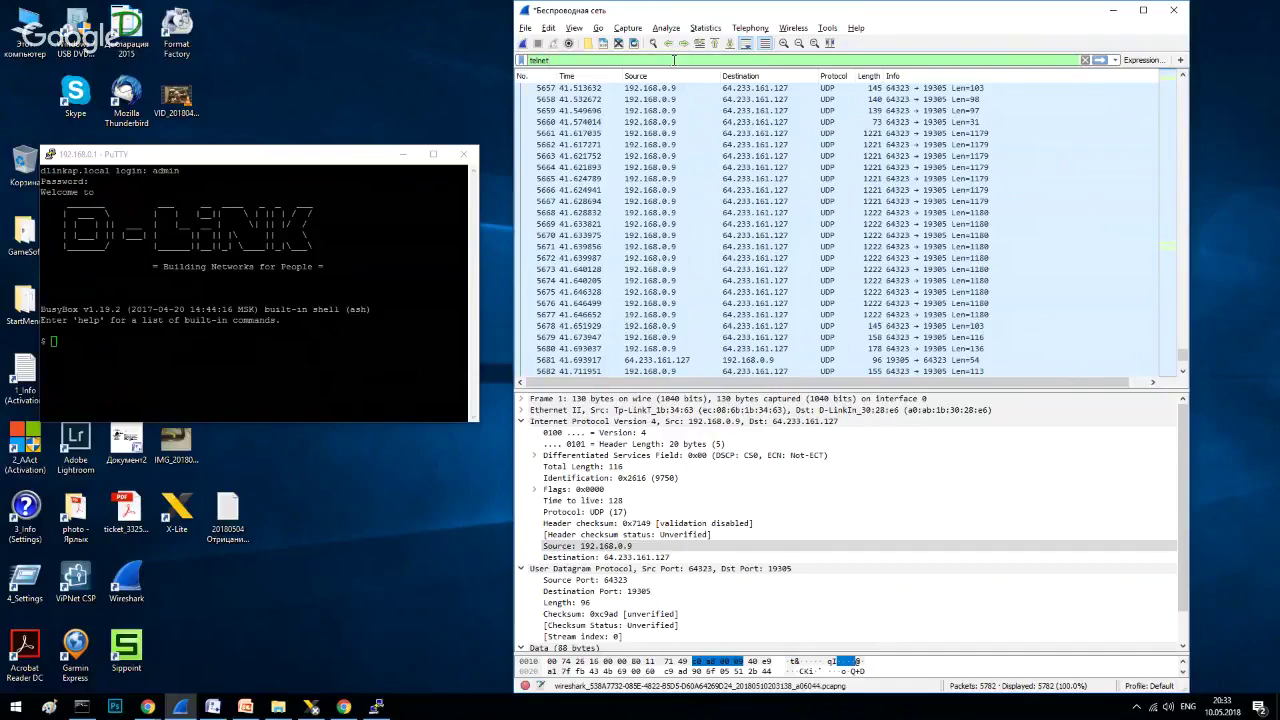
{"action": "key", "text": "Return"}
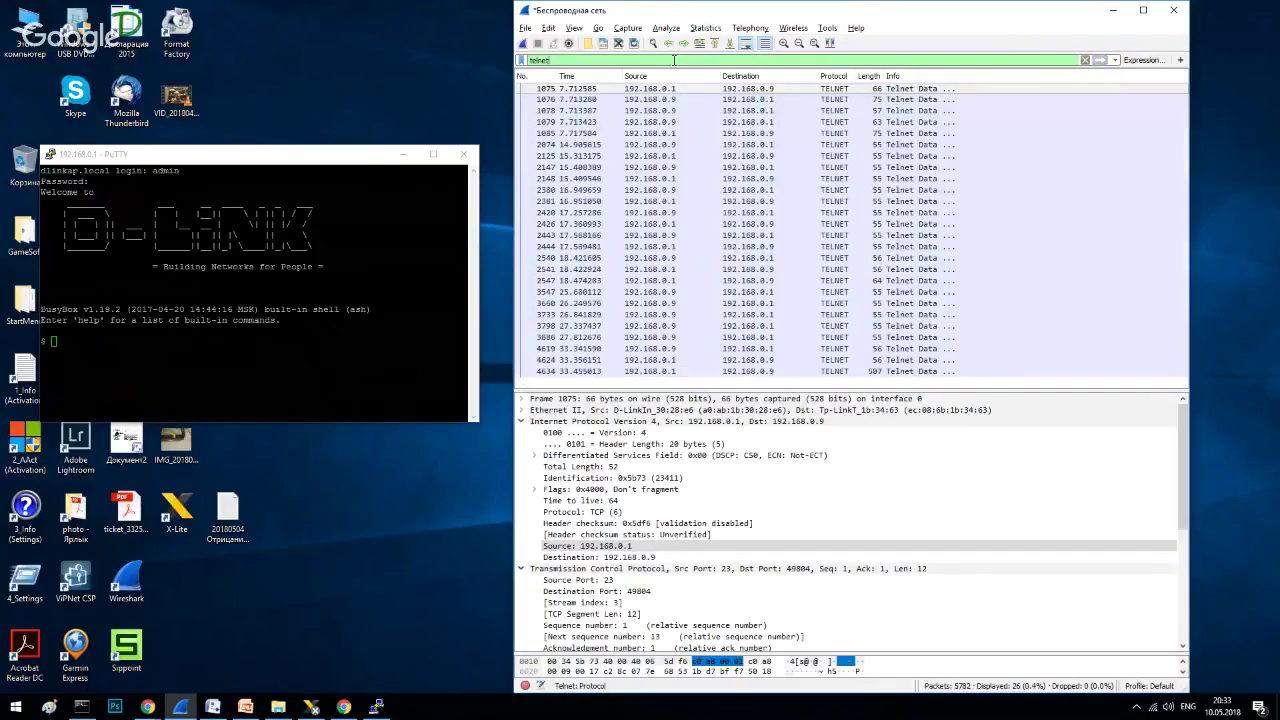
Step: Inspect the Telnet option negotiation in packets 1075 and 1076 with IPv4 and TCP collapsed
{"action": "left_click_drag", "start_coordinate": [740, 388], "coordinate": [750, 395]}
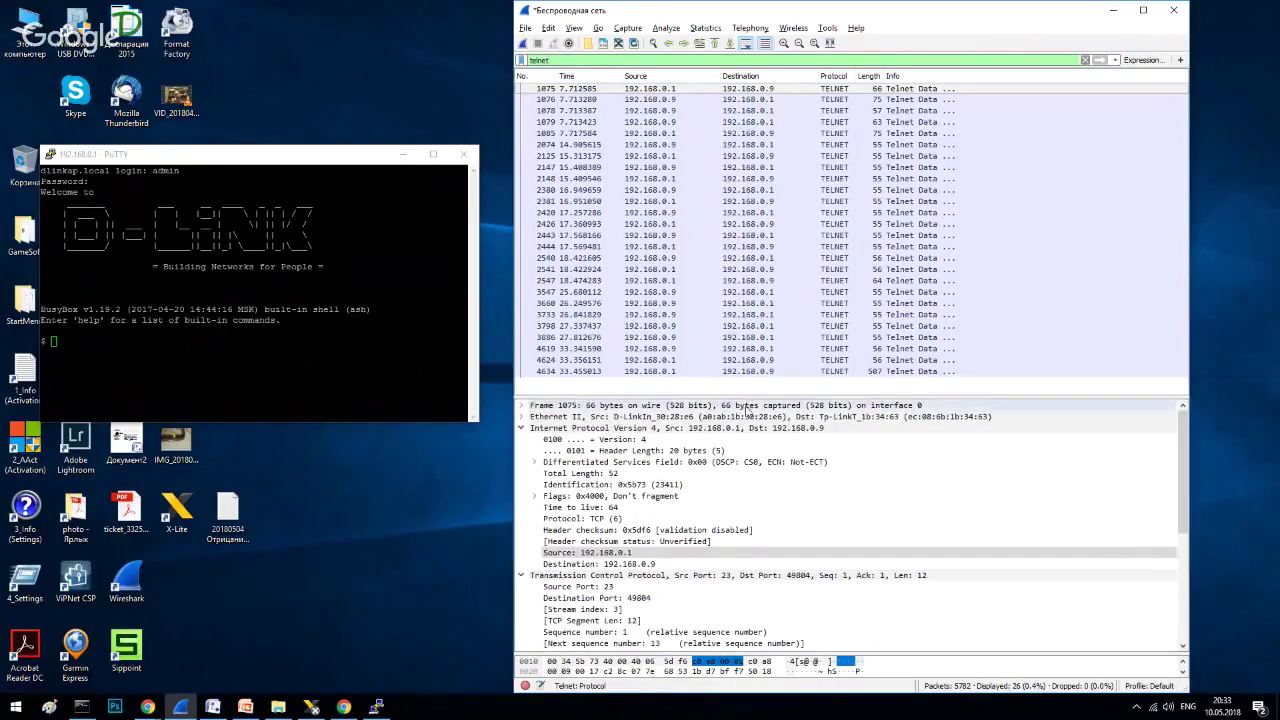
{"action": "left_click", "coordinate": [521, 428]}
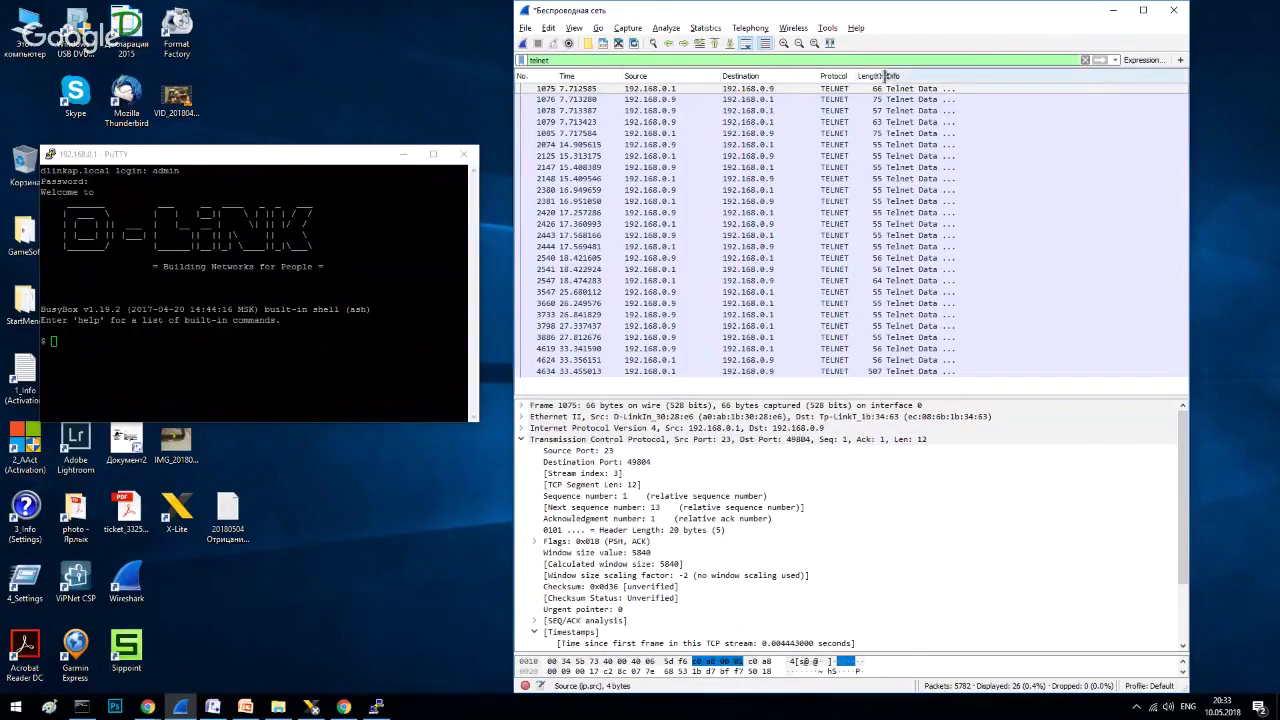
{"action": "left_click", "coordinate": [945, 100]}
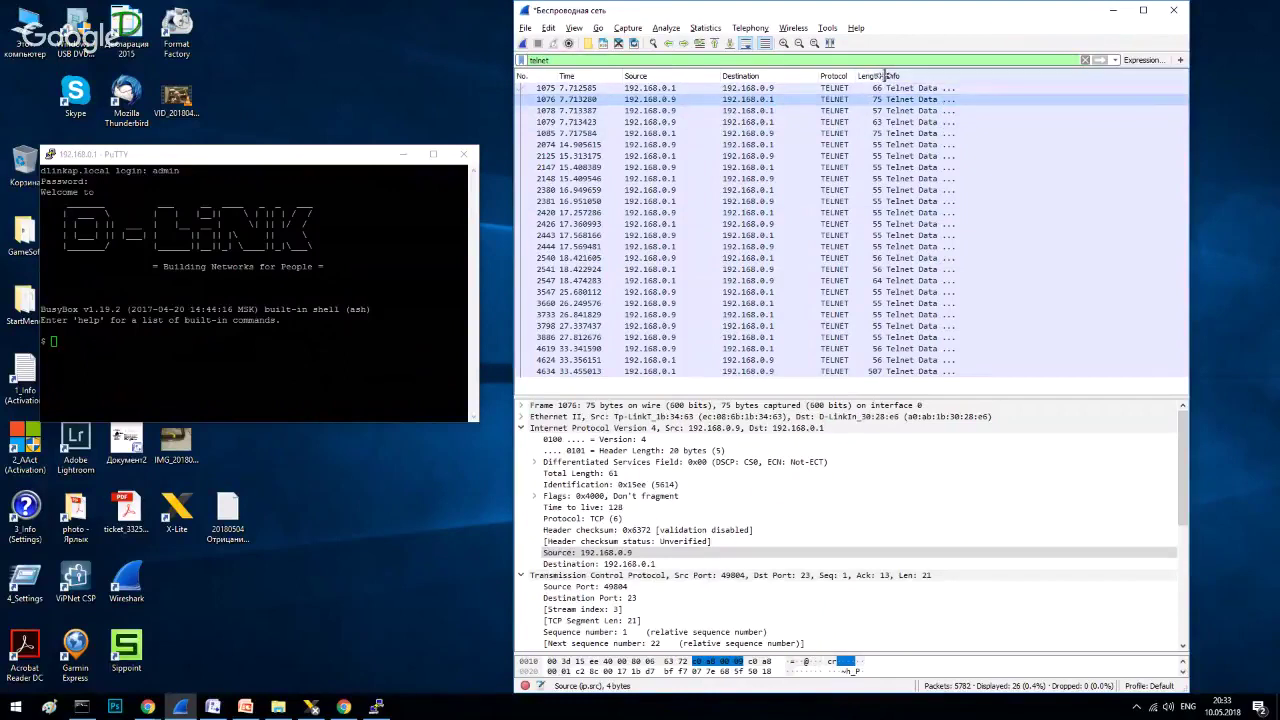
{"action": "left_click_drag", "start_coordinate": [885, 75], "coordinate": [911, 75]}
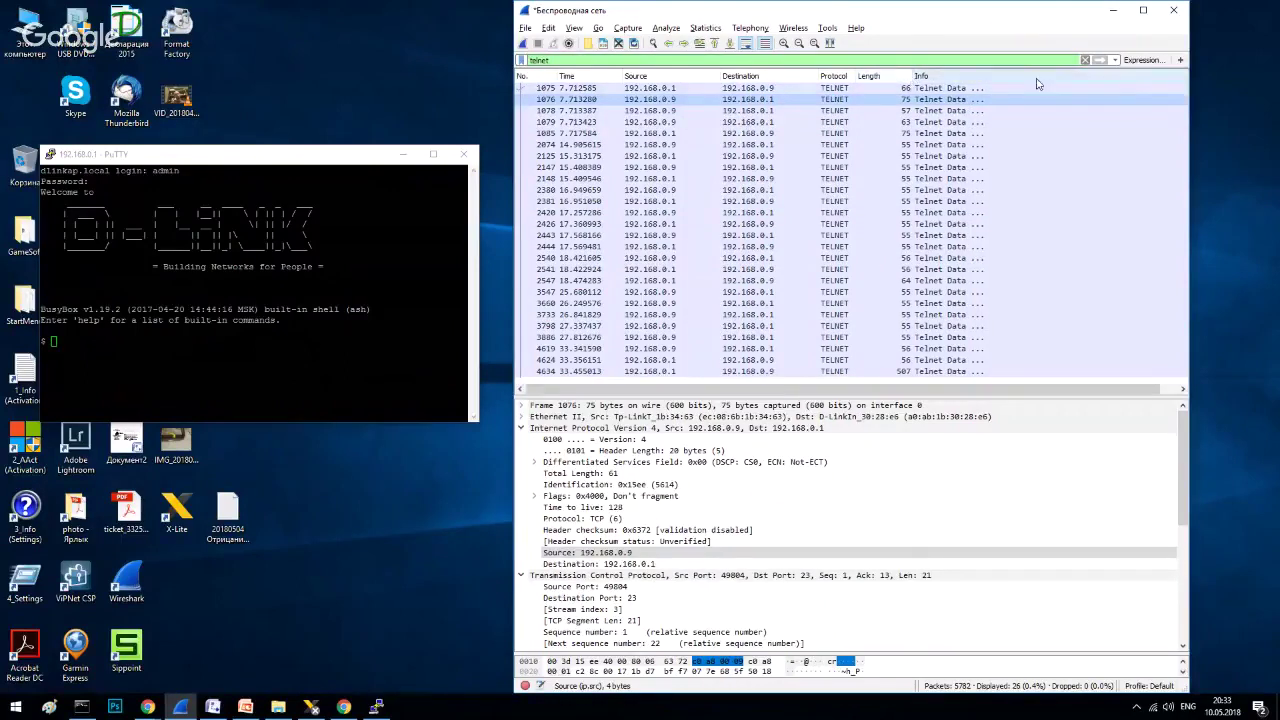
{"action": "left_click_drag", "start_coordinate": [1014, 390], "coordinate": [1155, 395]}
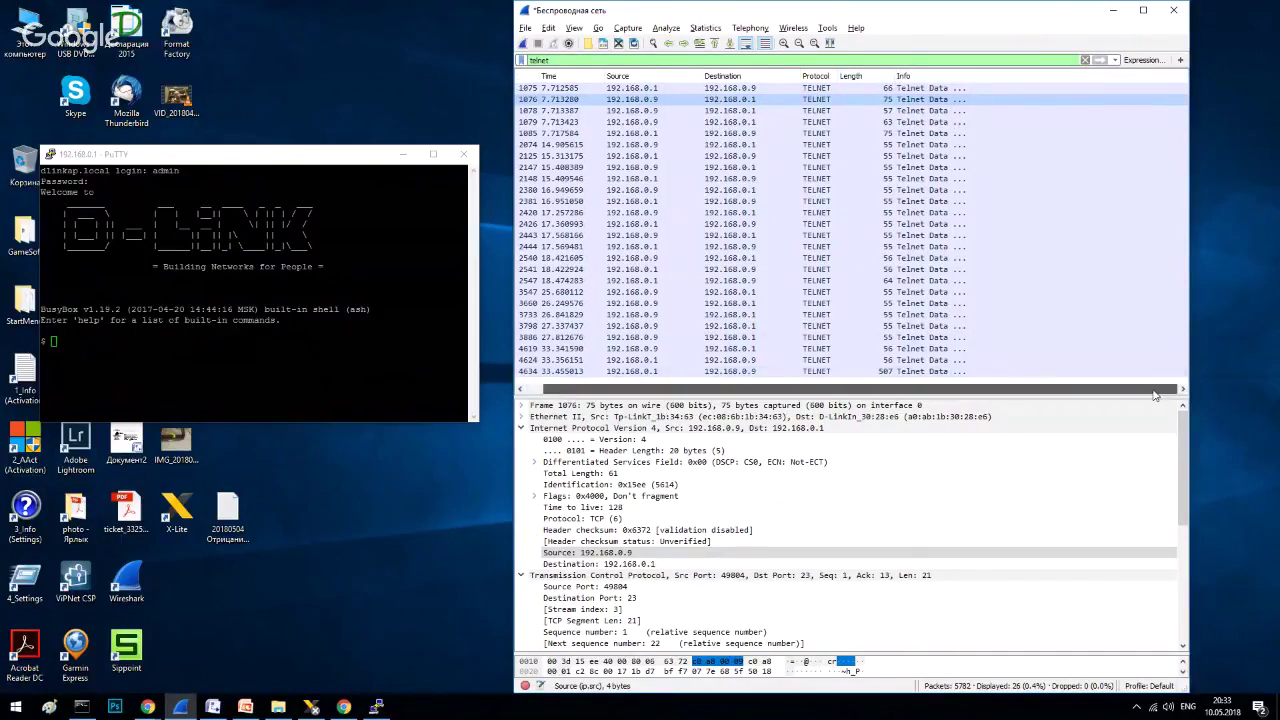
{"action": "left_click", "coordinate": [775, 88]}
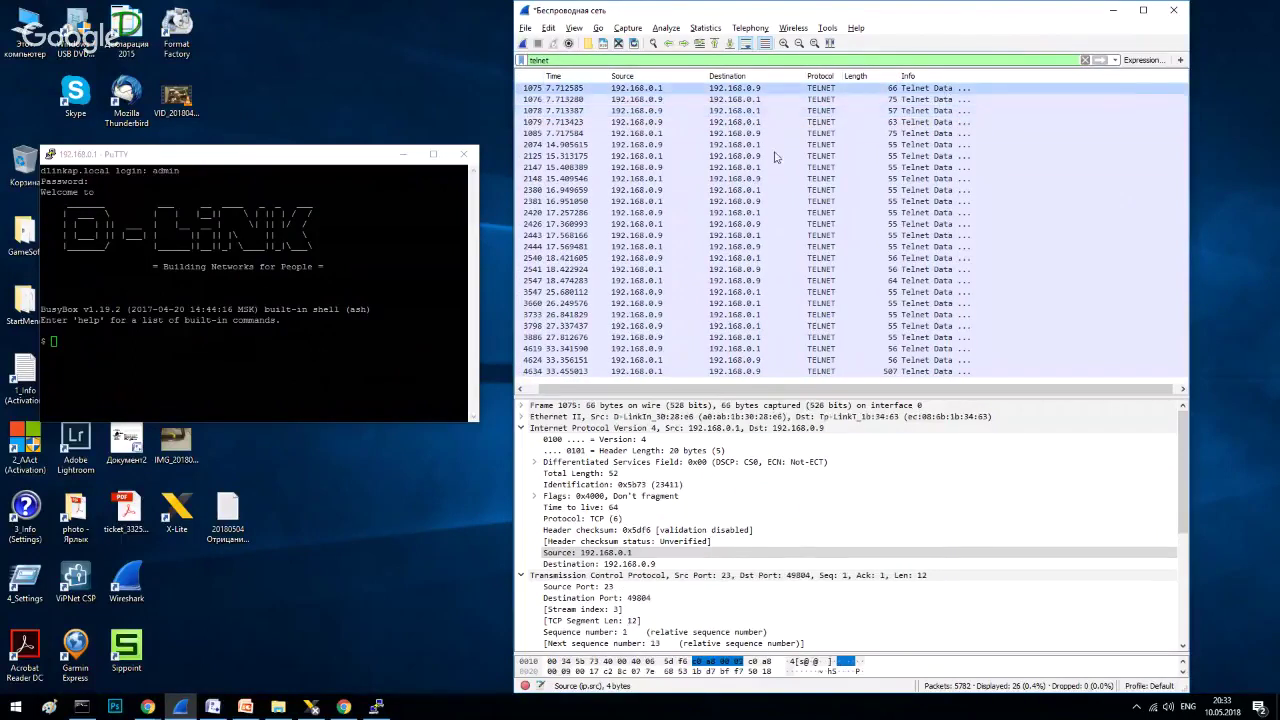
{"action": "left_click", "coordinate": [521, 428]}
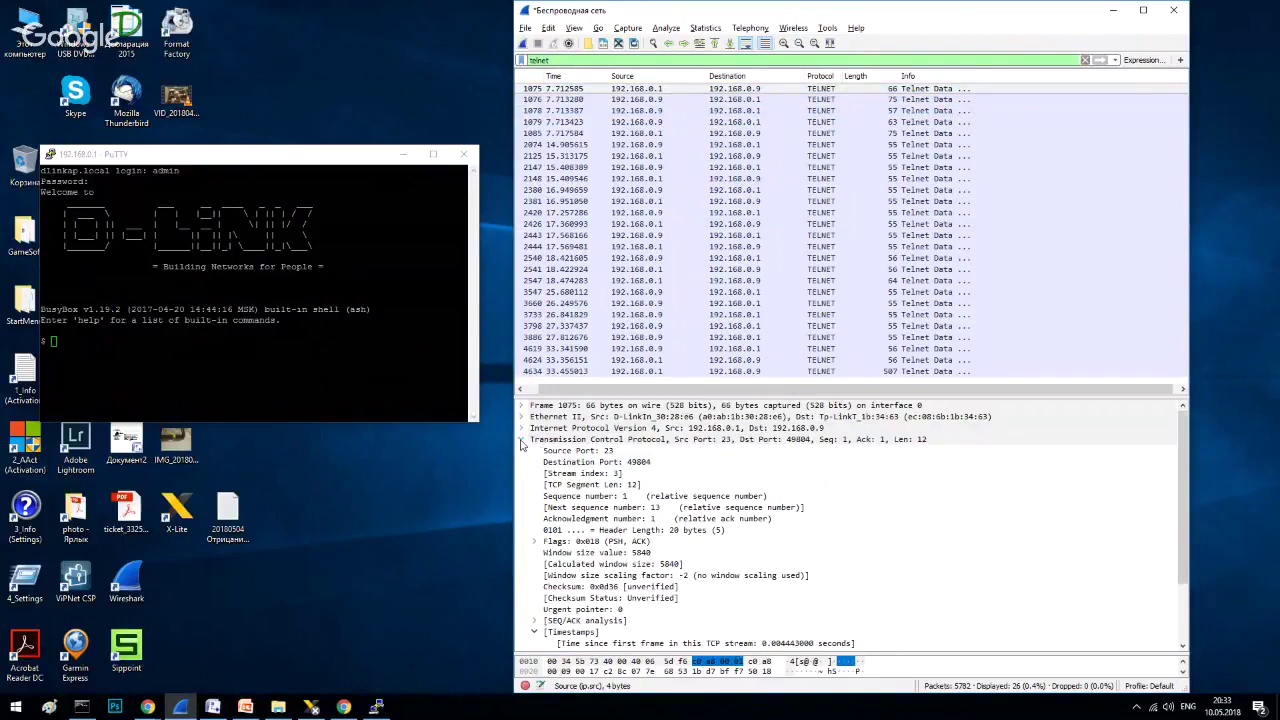
{"action": "left_click", "coordinate": [521, 439]}
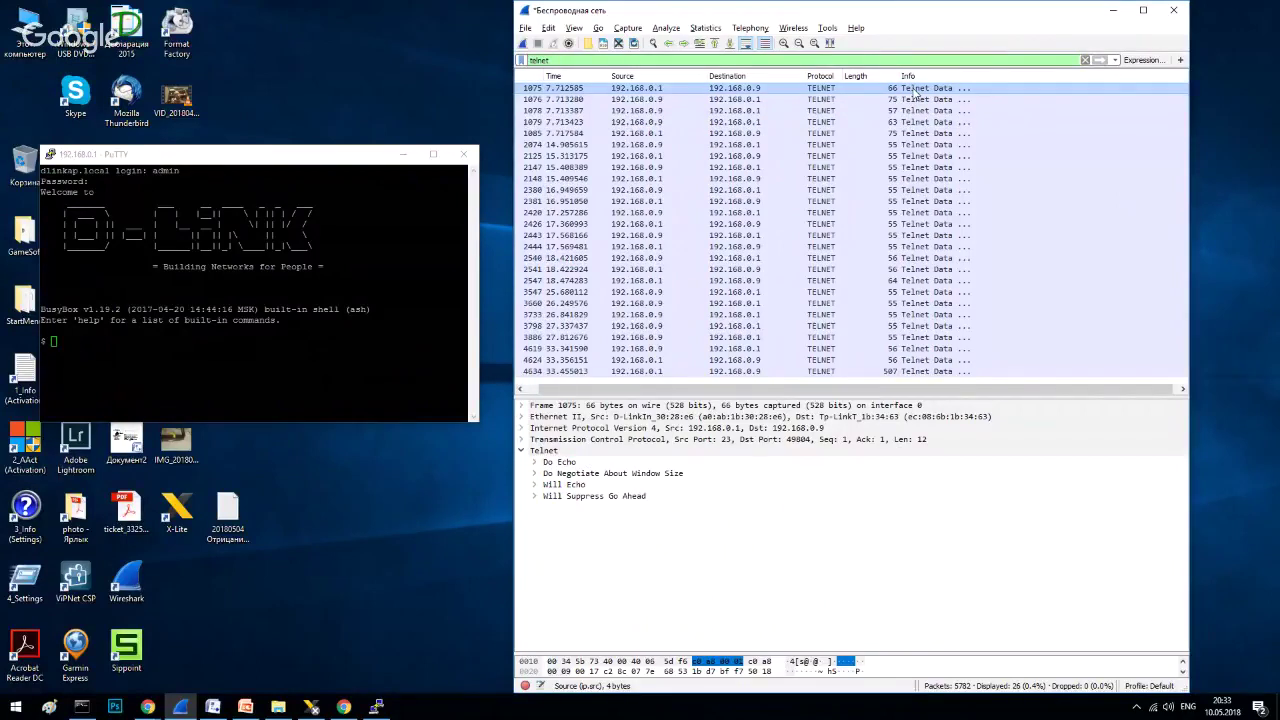
{"action": "key", "text": "Down"}
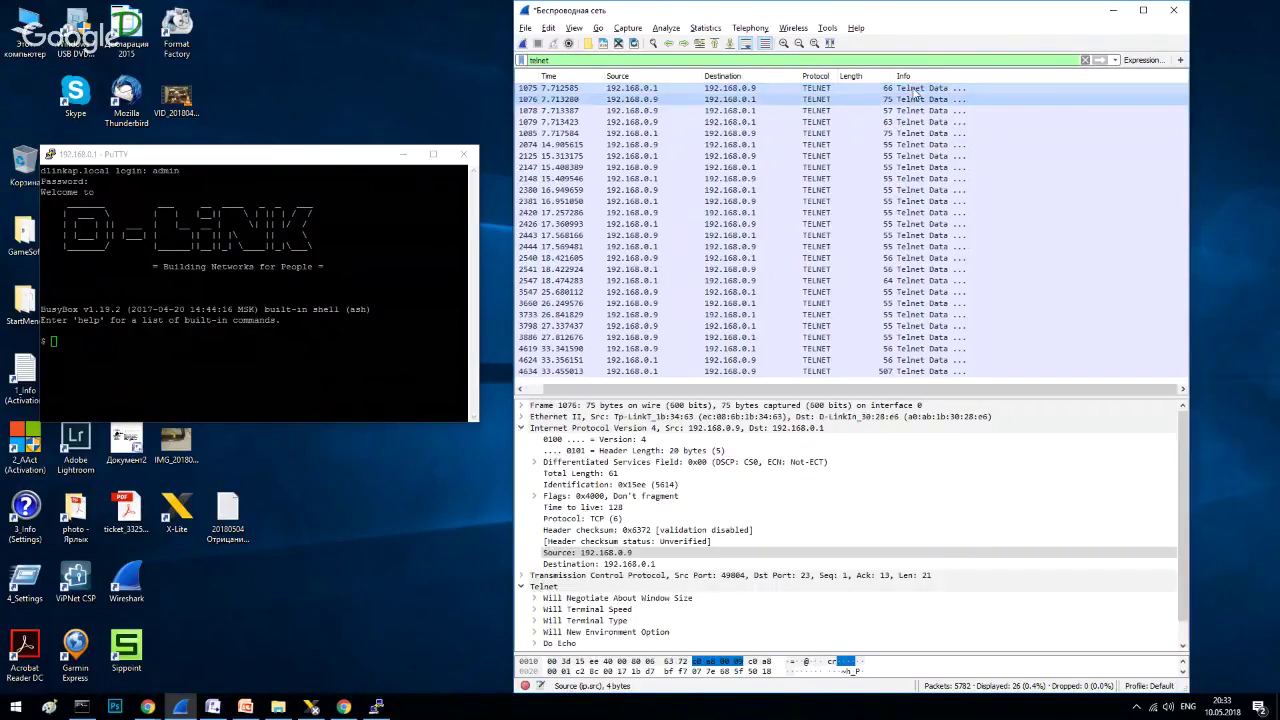
{"action": "left_click", "coordinate": [521, 429]}
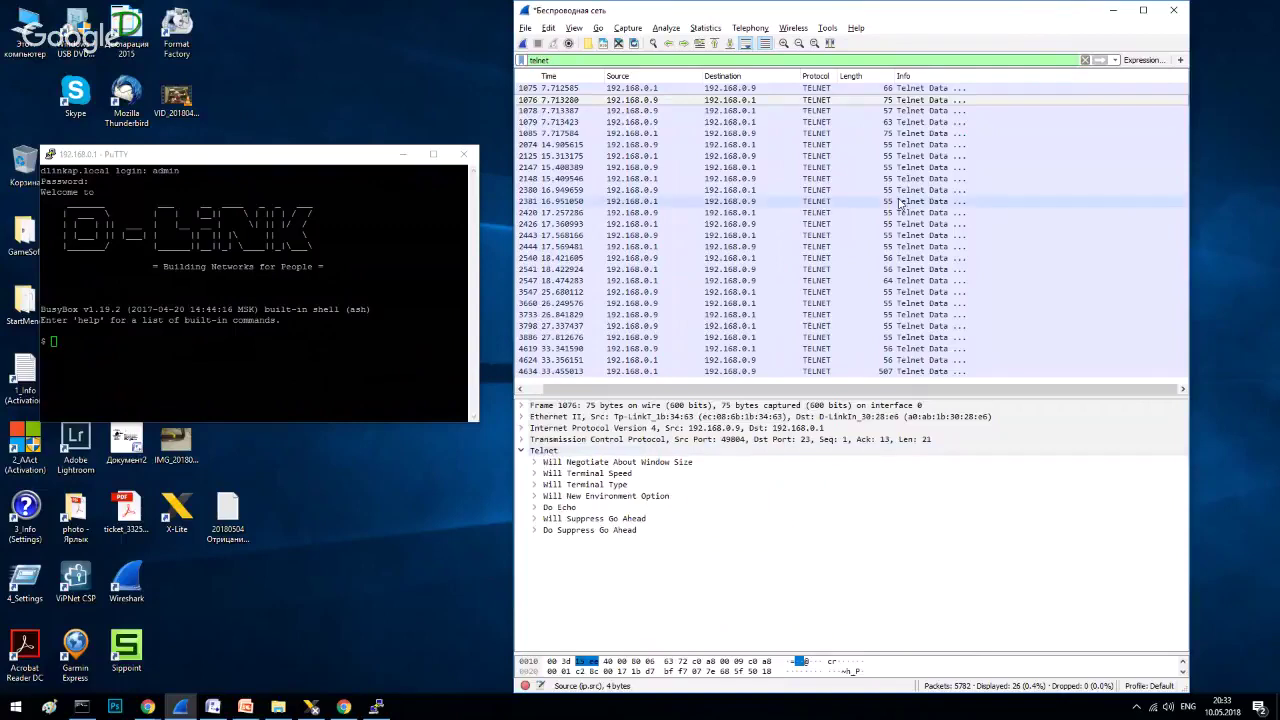
Step: Examine packets 1078 (Won't Echo) and 1079, expanding its window size suboption details
{"action": "left_click", "coordinate": [926, 110]}
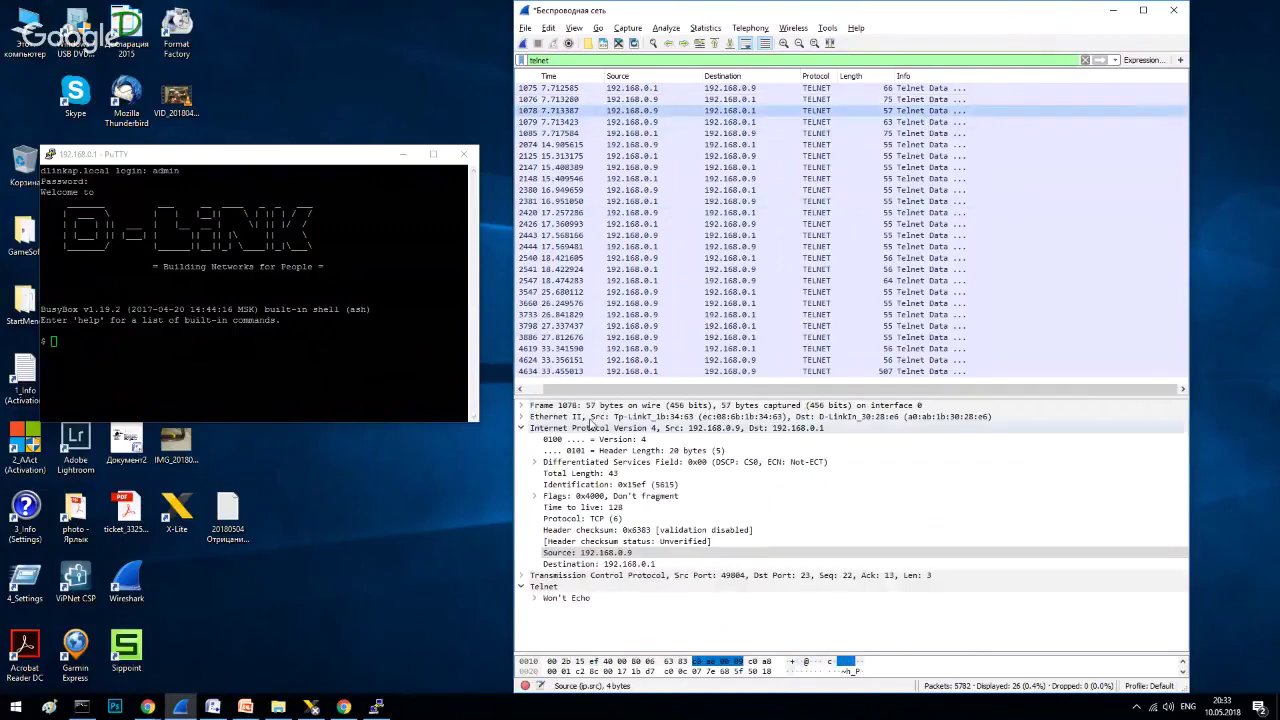
{"action": "left_click", "coordinate": [521, 428]}
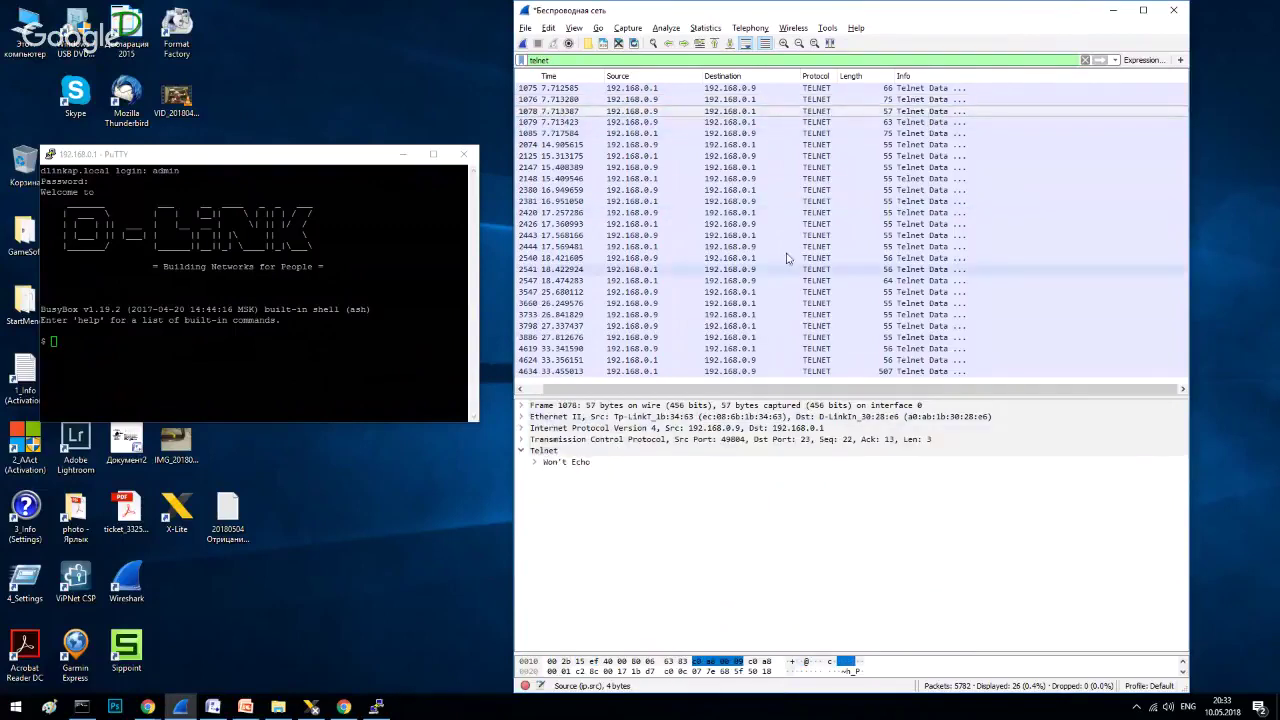
{"action": "left_click", "coordinate": [926, 122]}
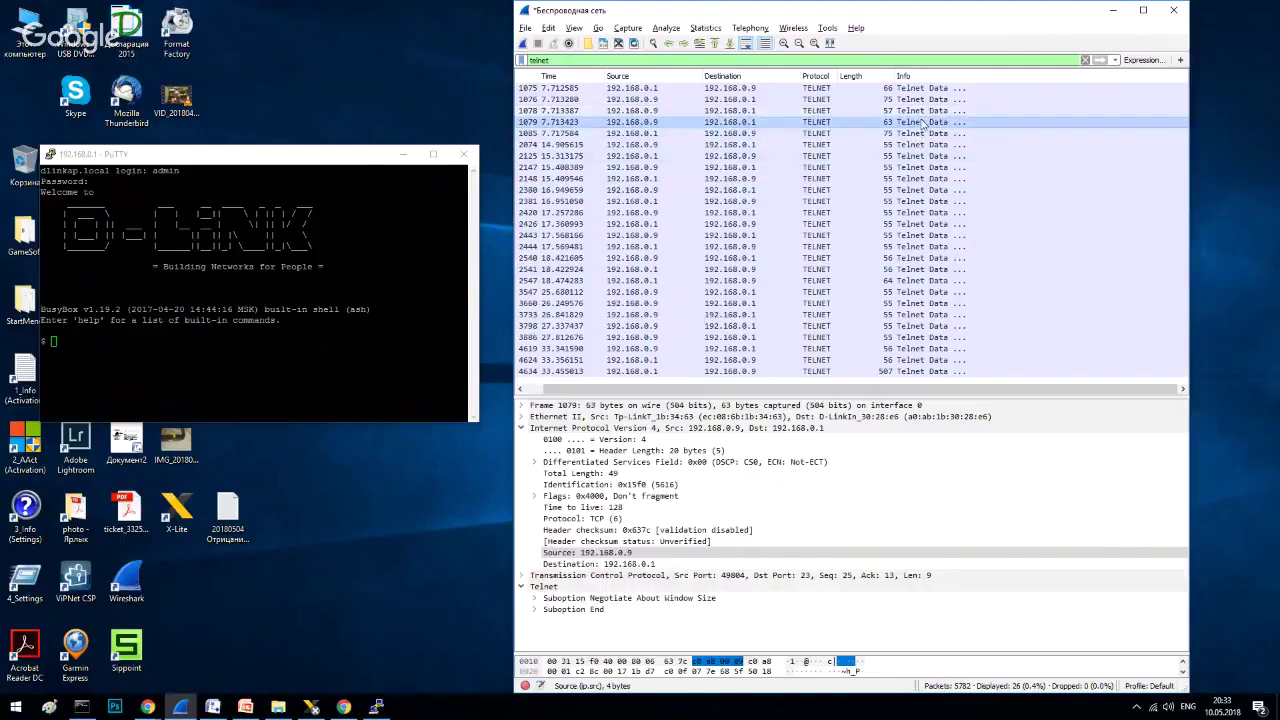
{"action": "left_click", "coordinate": [521, 428]}
{"action": "left_click", "coordinate": [535, 462]}
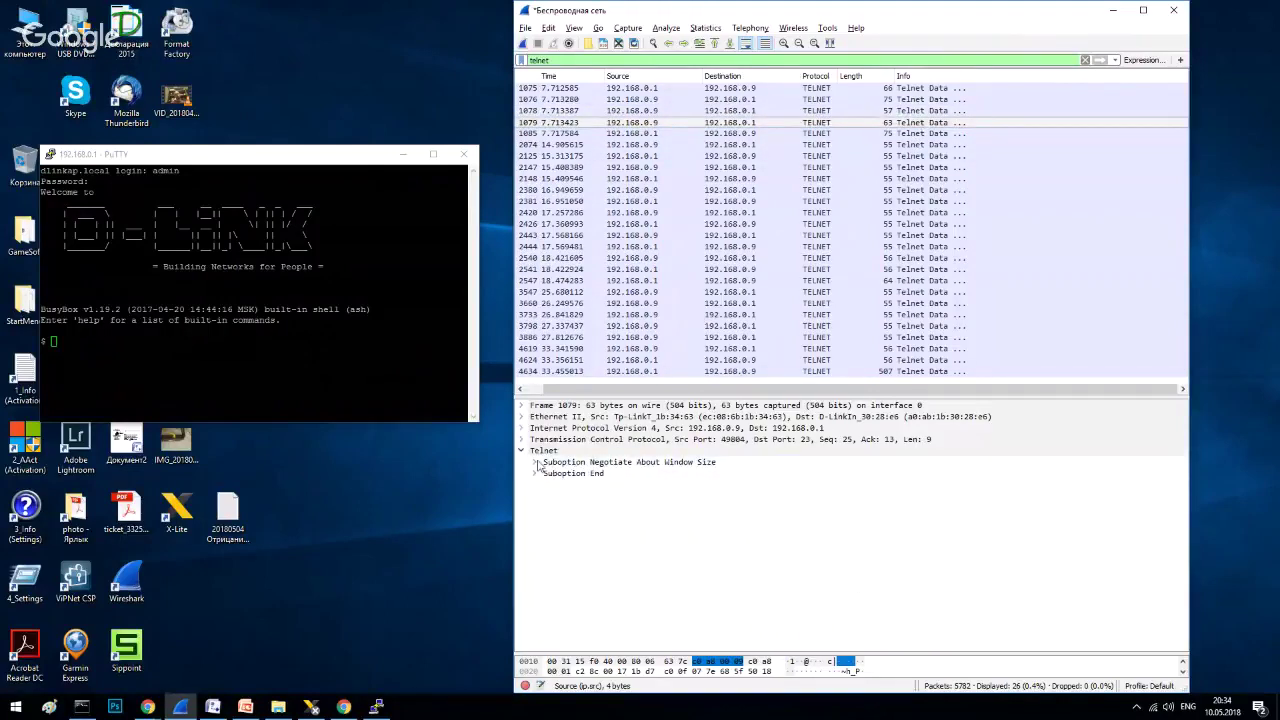
{"action": "left_click", "coordinate": [535, 496]}
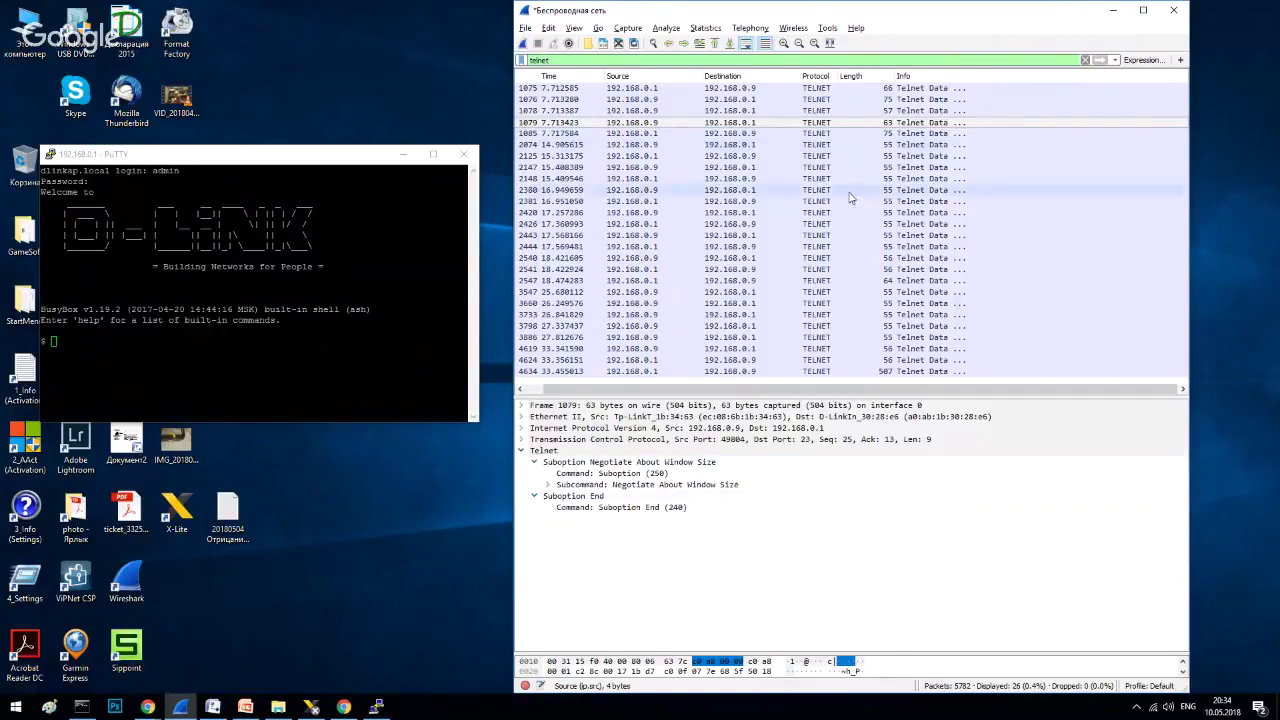
Step: Read the dlinkap.local login: prompt in packet 1085 and the typed 'a' in packet 2074
{"action": "left_click", "coordinate": [890, 144]}
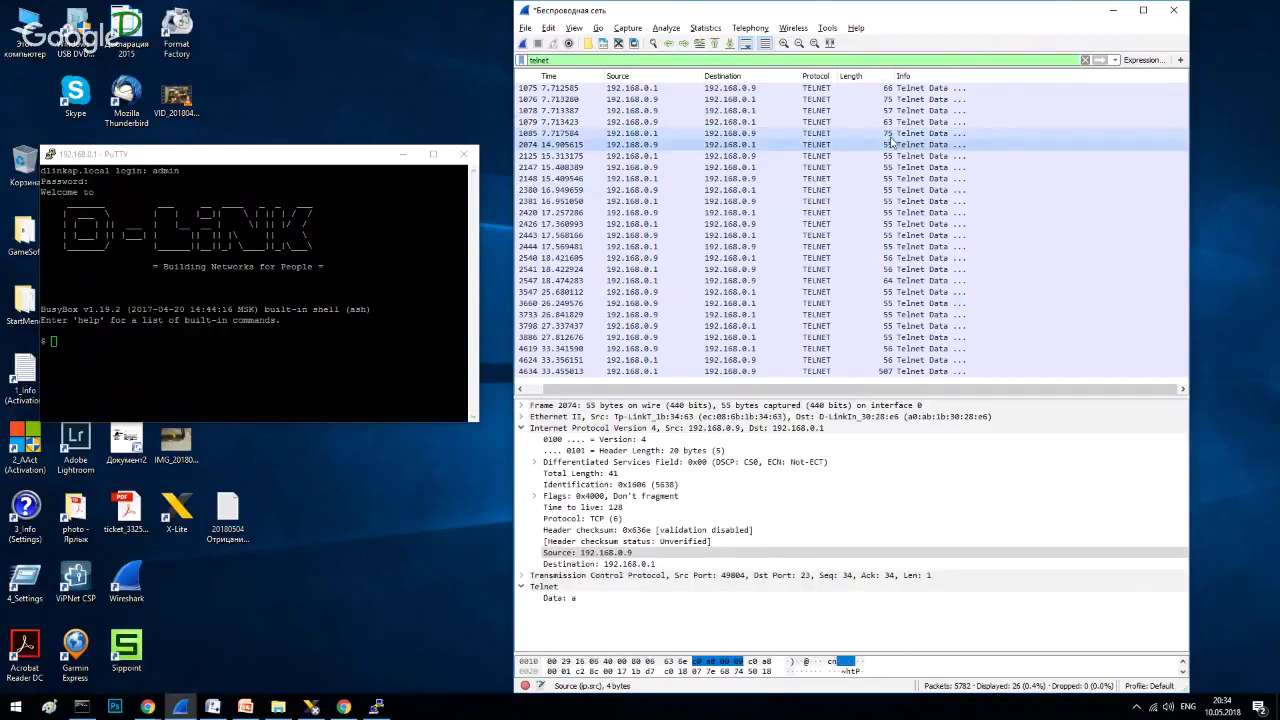
{"action": "left_click", "coordinate": [890, 133]}
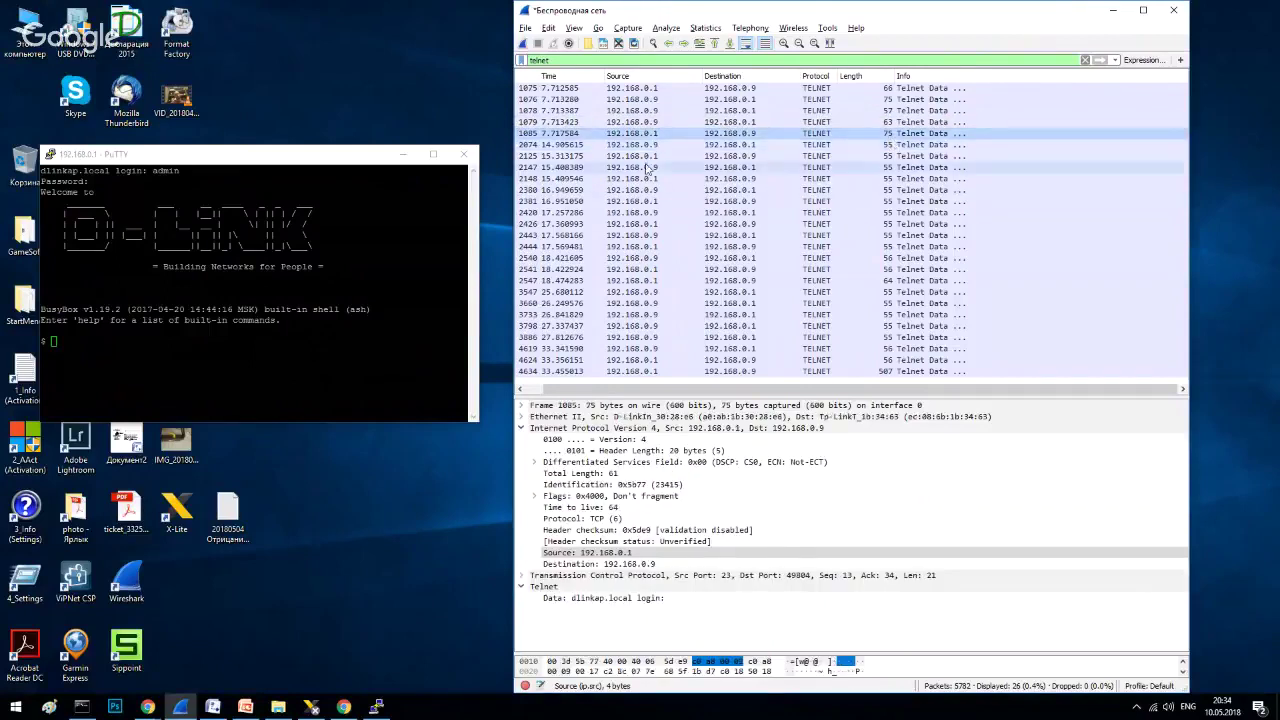
{"action": "left_click", "coordinate": [521, 428]}
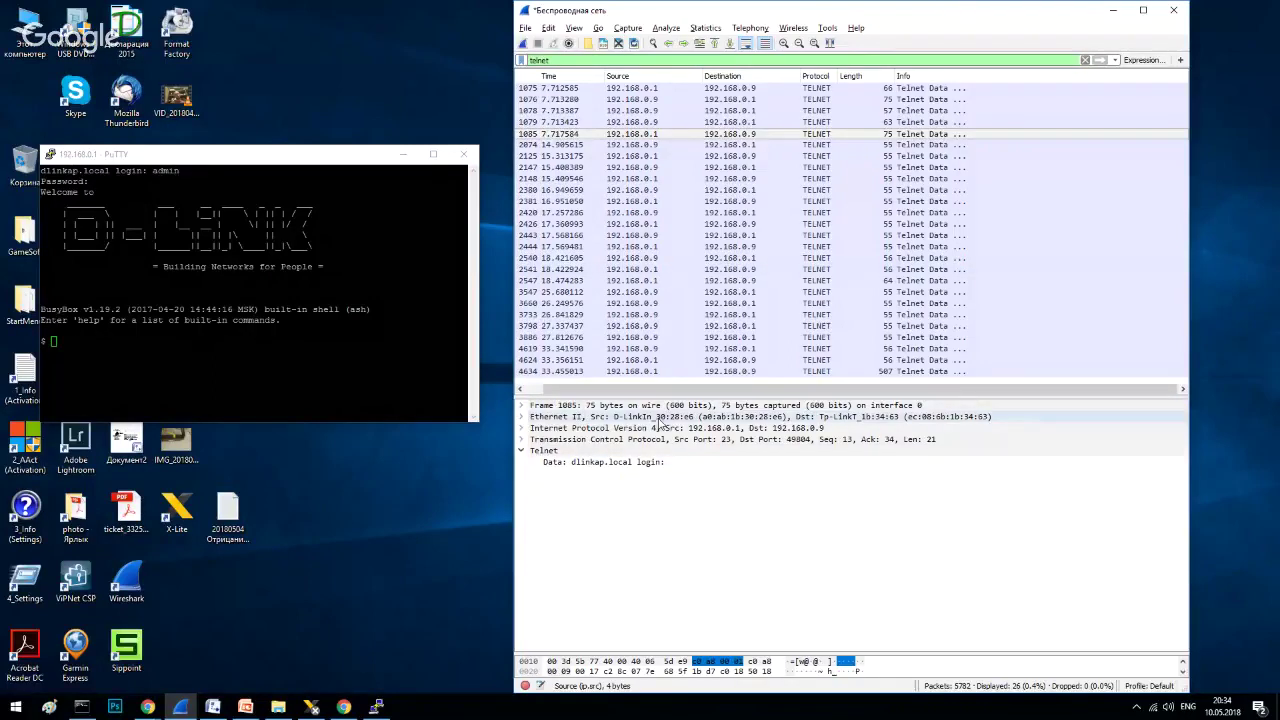
{"action": "left_click", "coordinate": [679, 147]}
{"action": "left_click", "coordinate": [522, 428]}
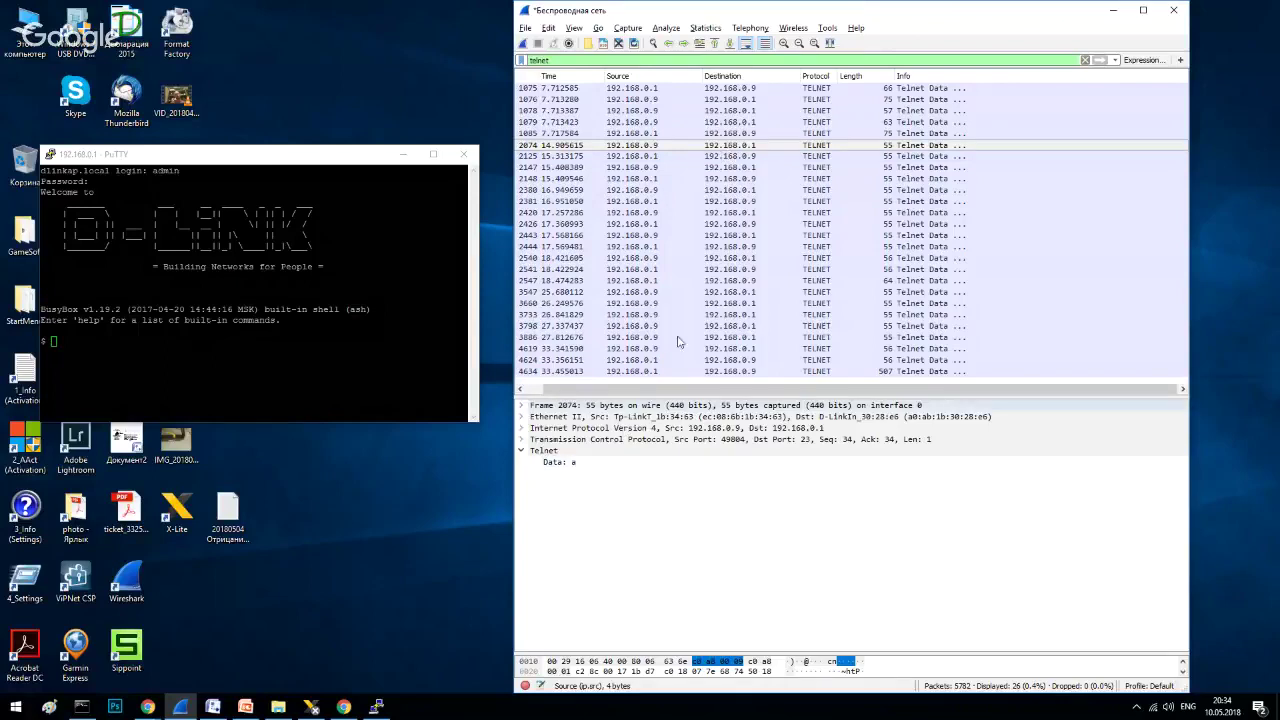
Step: Read the typed letters d, m, i and n in packets 2147, 2380, 2420 and 2443
{"action": "left_click", "coordinate": [748, 167]}
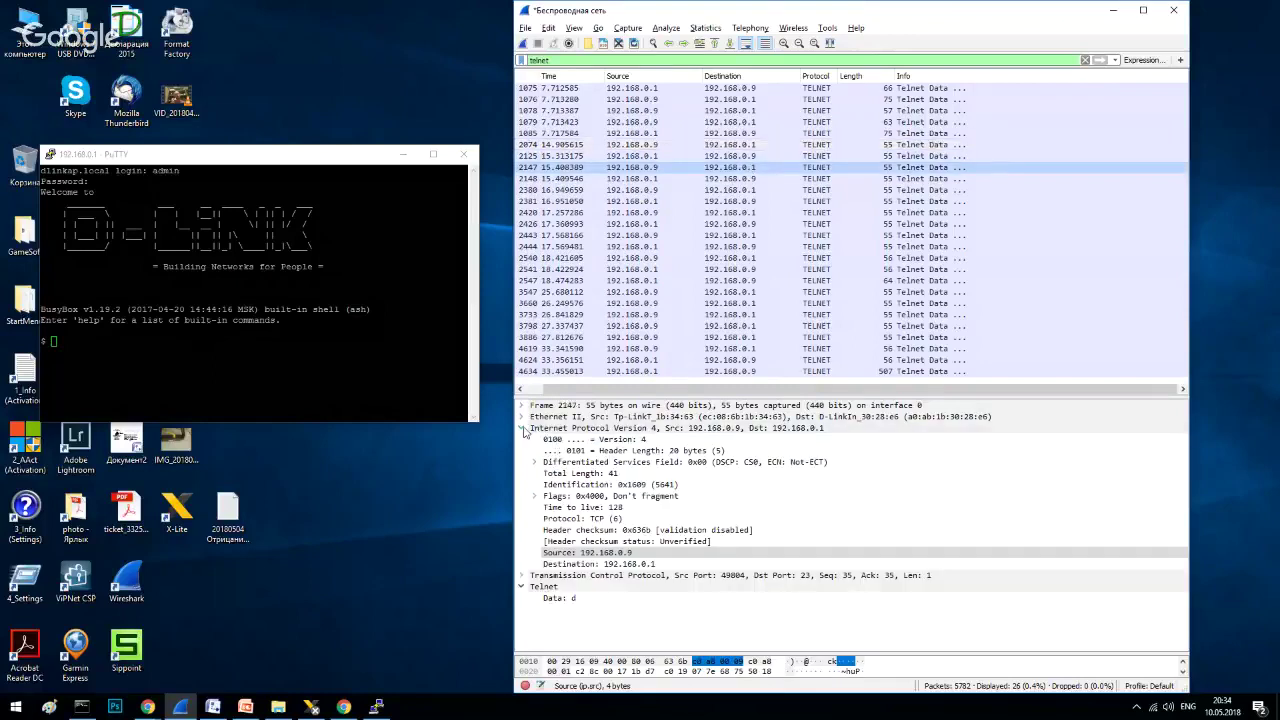
{"action": "left_click", "coordinate": [824, 190]}
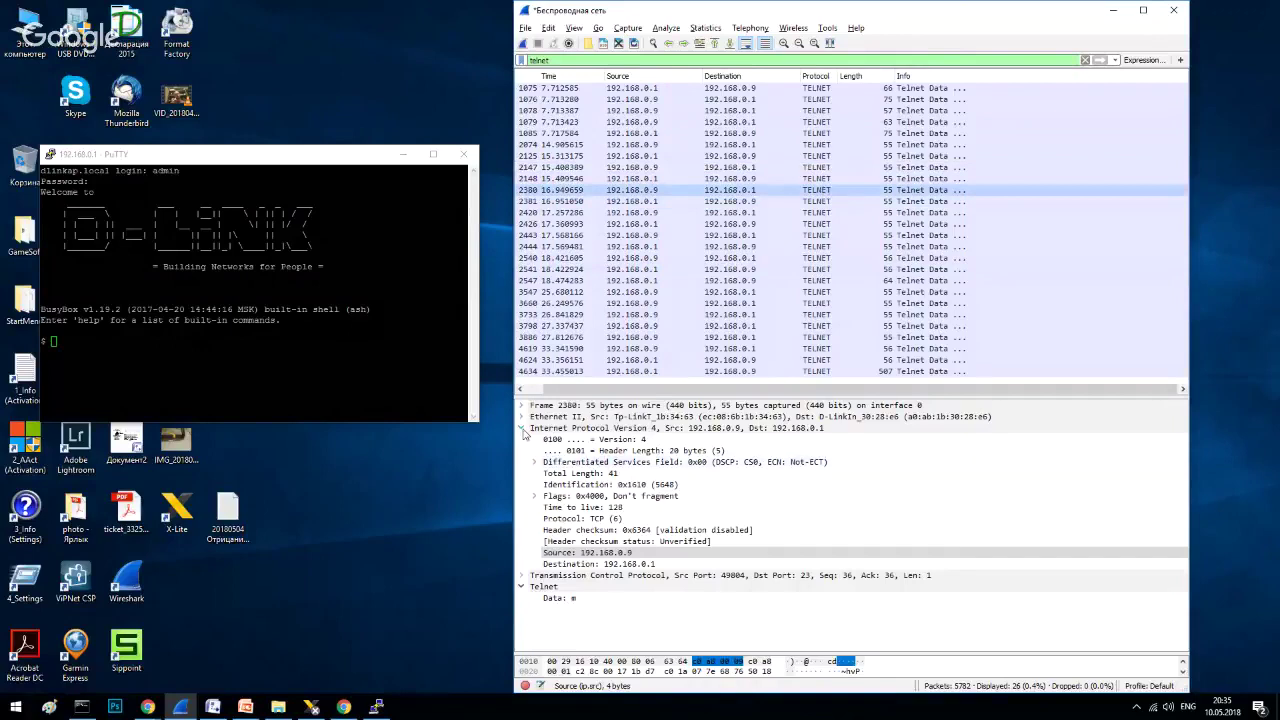
{"action": "left_click", "coordinate": [795, 213]}
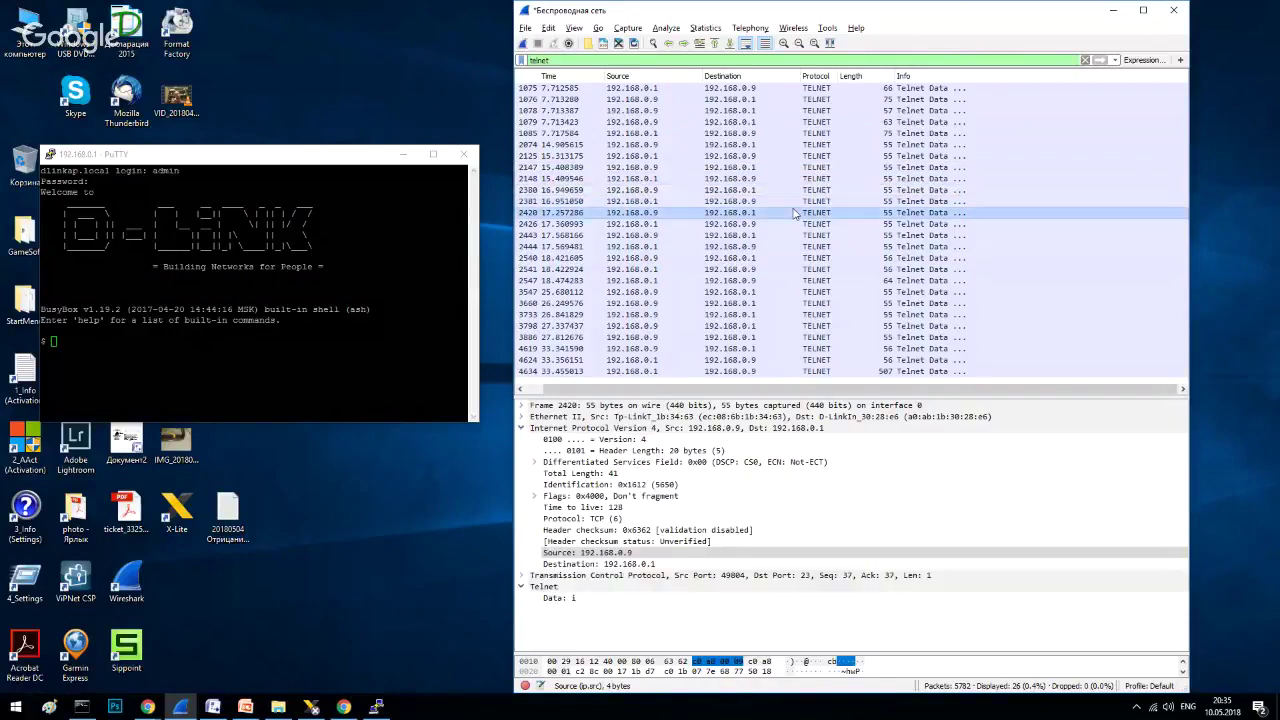
{"action": "left_click", "coordinate": [521, 427]}
{"action": "left_click", "coordinate": [821, 238]}
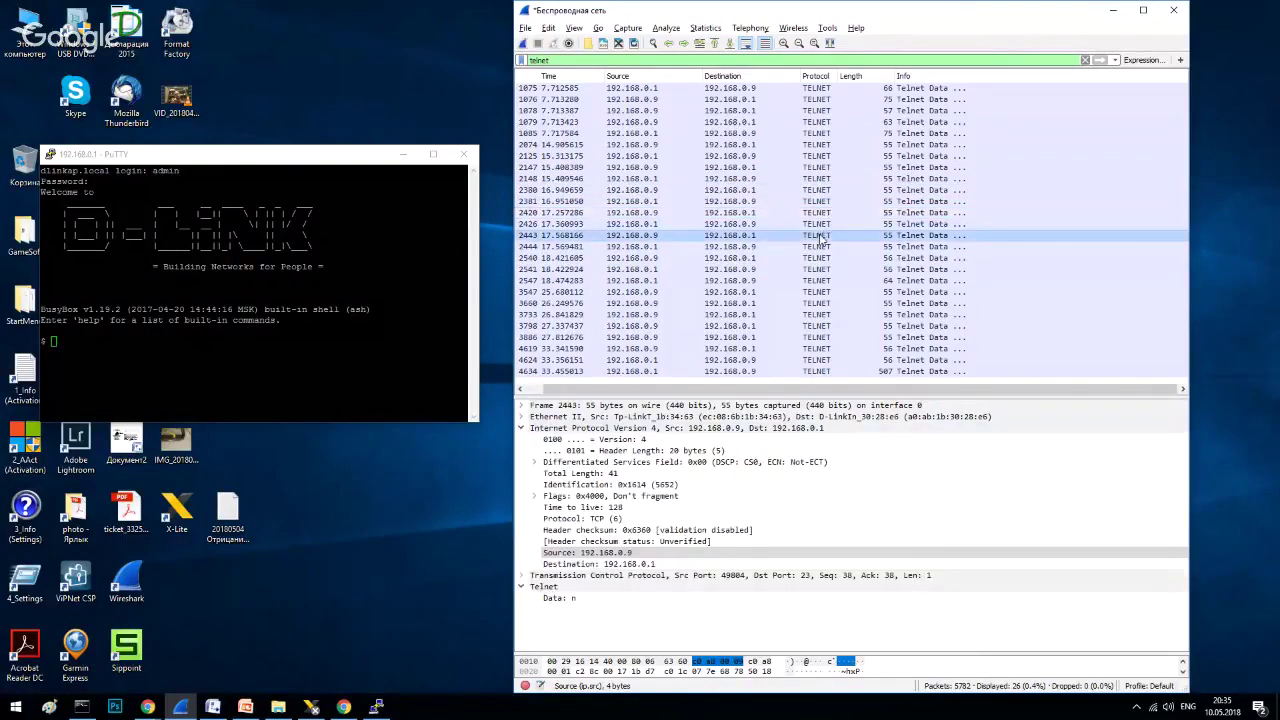
{"action": "left_click", "coordinate": [521, 417]}
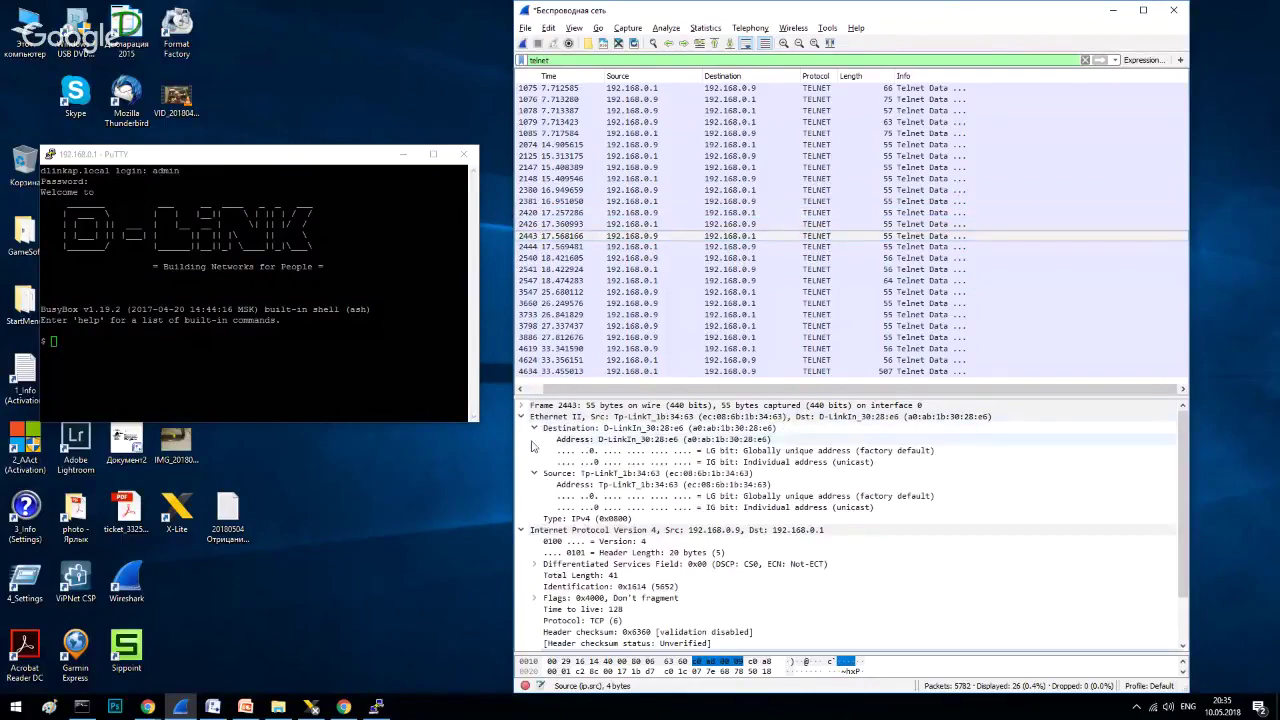
{"action": "left_click", "coordinate": [521, 417]}
{"action": "left_click", "coordinate": [521, 428]}
Step: Highlight admin in PuTTY, then inspect the line-break packets 2540, 2444 and 2541
{"action": "left_click_drag", "start_coordinate": [150, 171], "coordinate": [179, 171]}
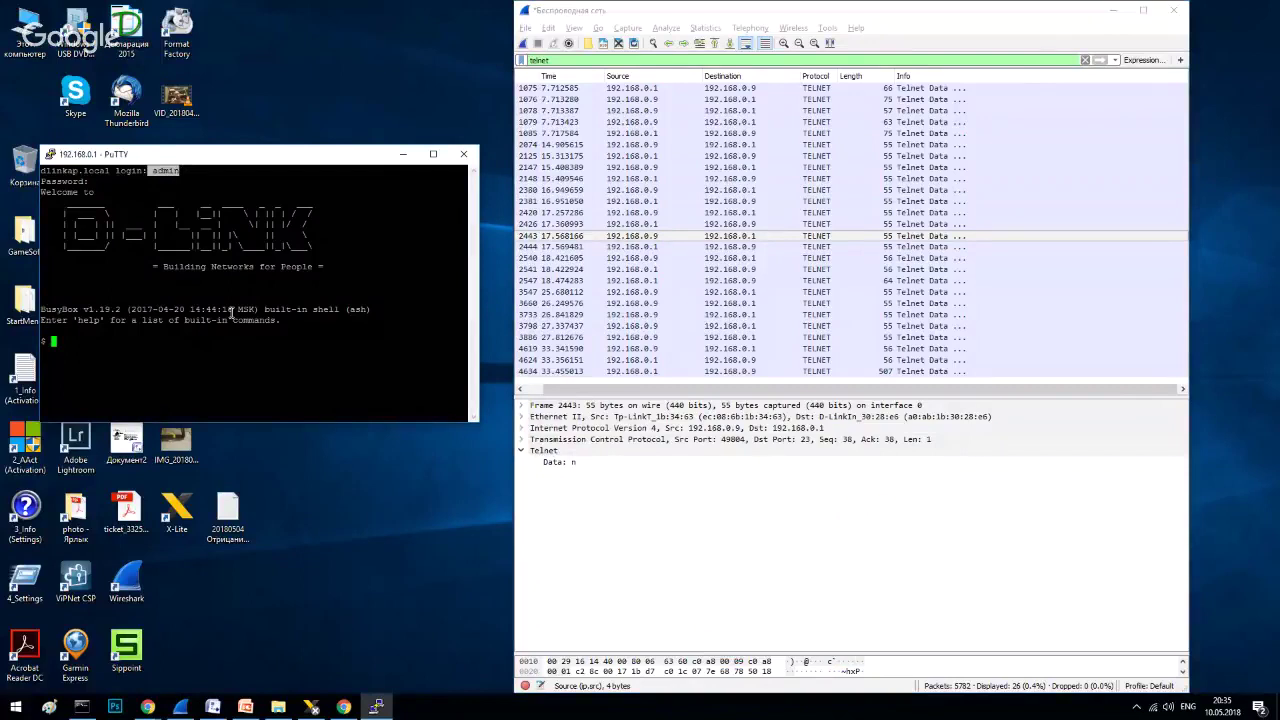
{"action": "left_click", "coordinate": [738, 258]}
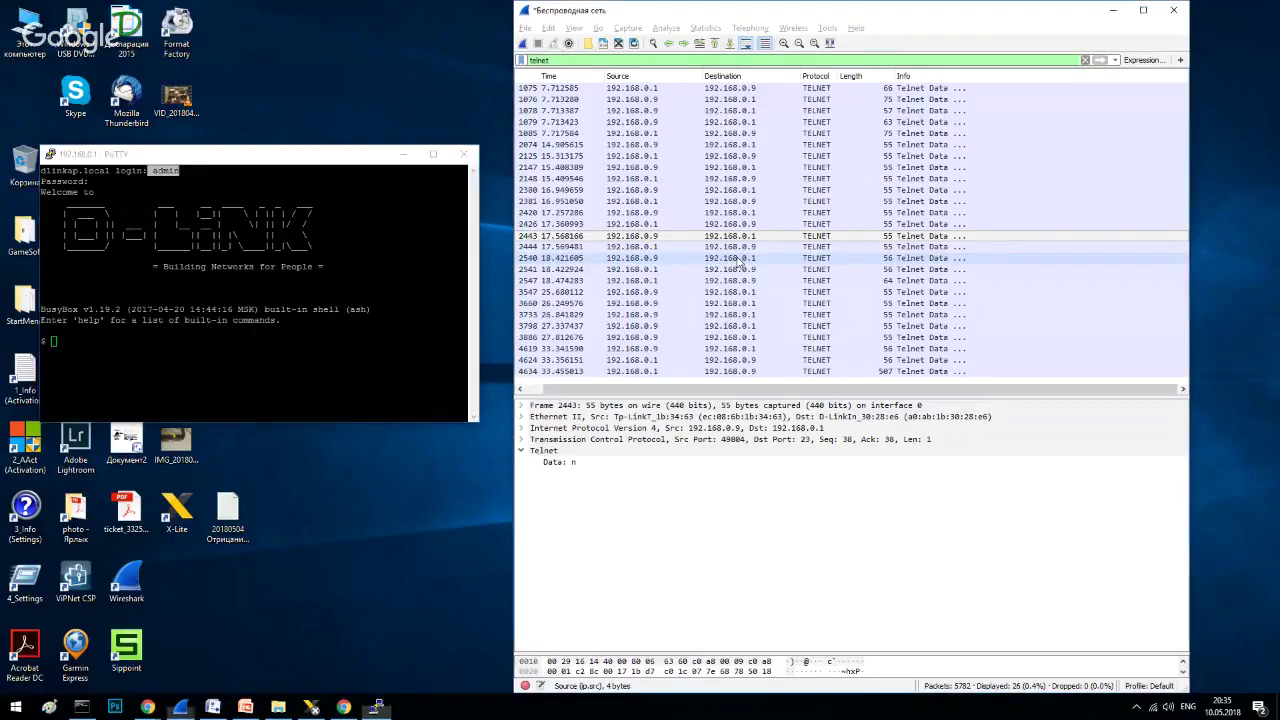
{"action": "left_click", "coordinate": [521, 428]}
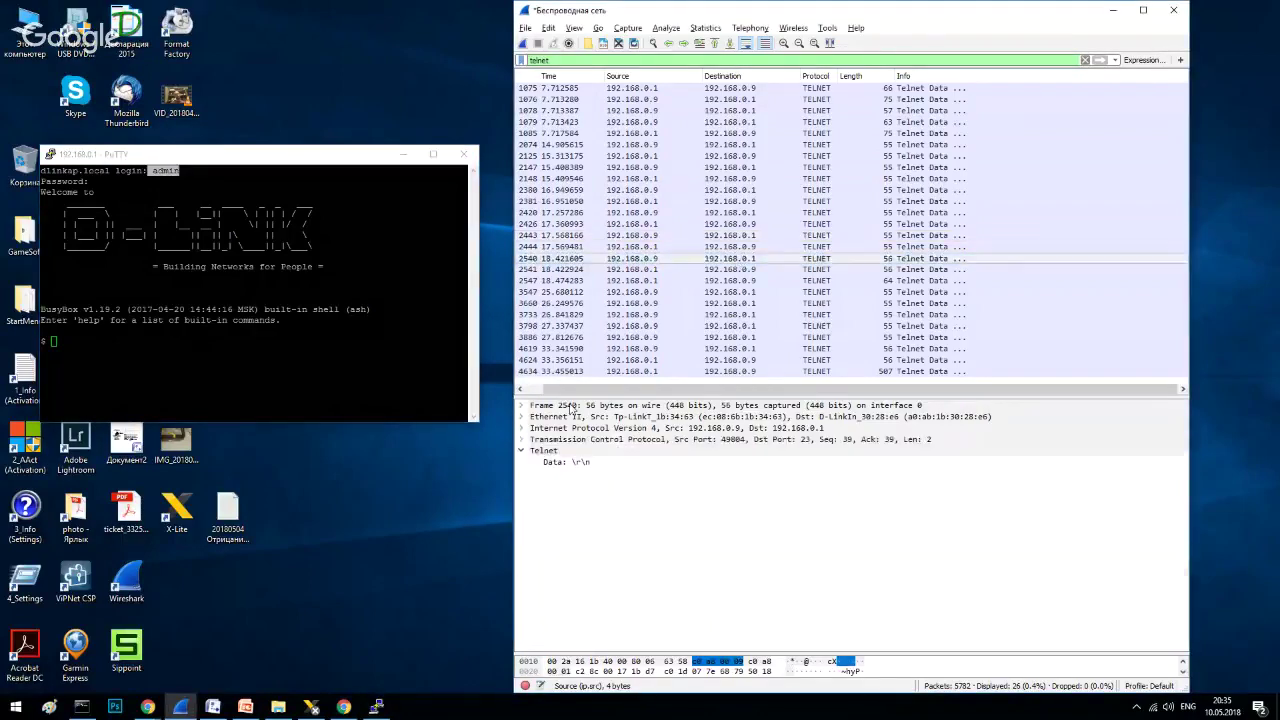
{"action": "left_click", "coordinate": [756, 248]}
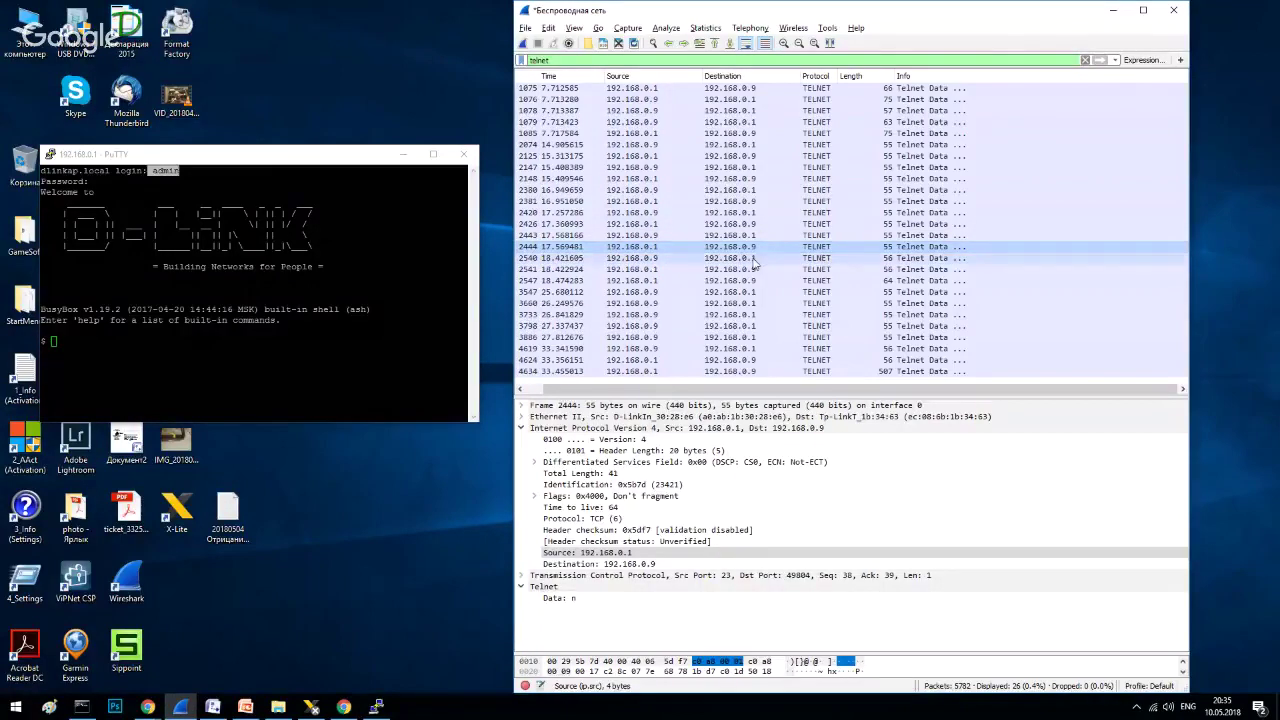
{"action": "left_click", "coordinate": [756, 258]}
{"action": "left_click", "coordinate": [755, 270]}
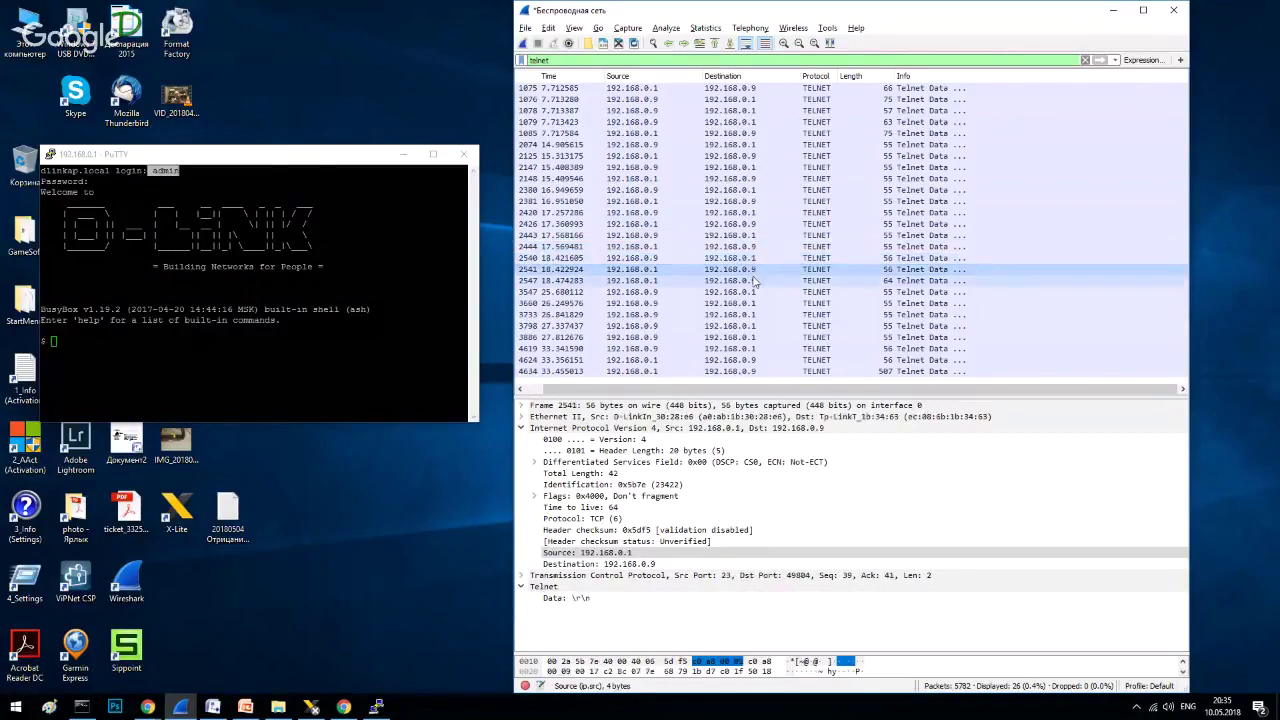
{"action": "left_click", "coordinate": [521, 428]}
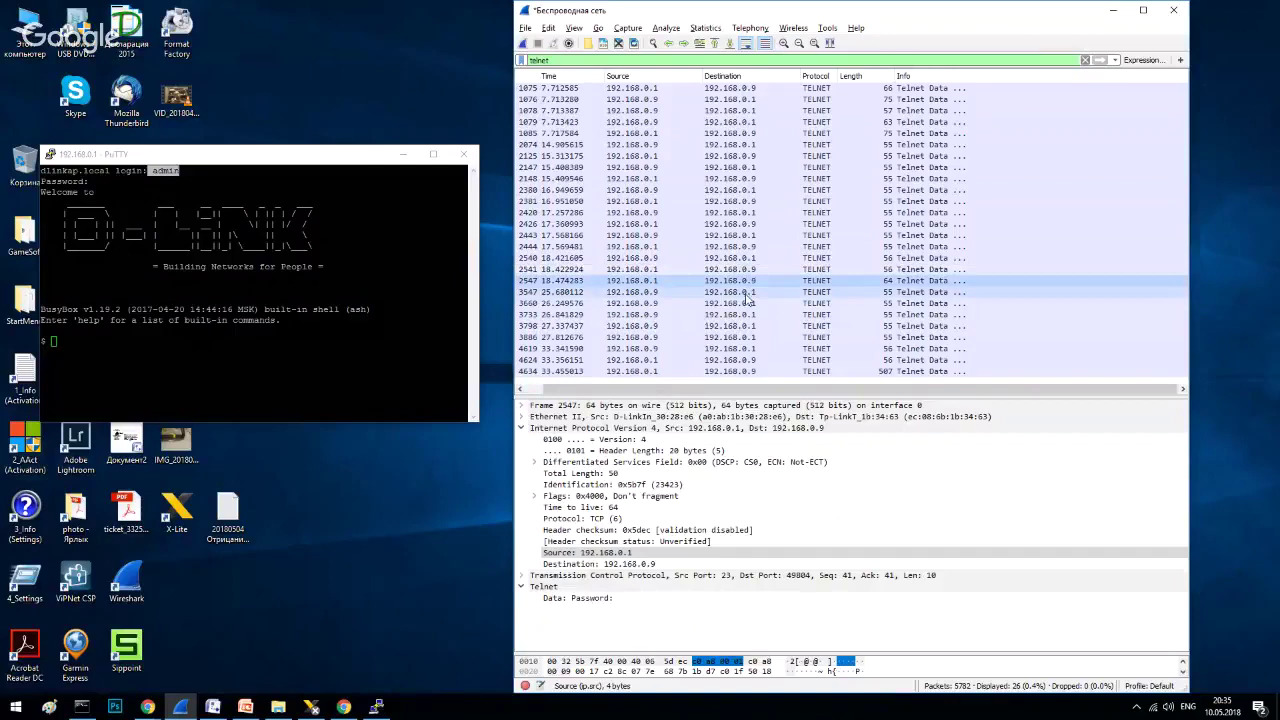
Step: Read the Password: prompt, then step through frames 3547 to 4624 reading each typed password character
{"action": "left_click", "coordinate": [520, 427]}
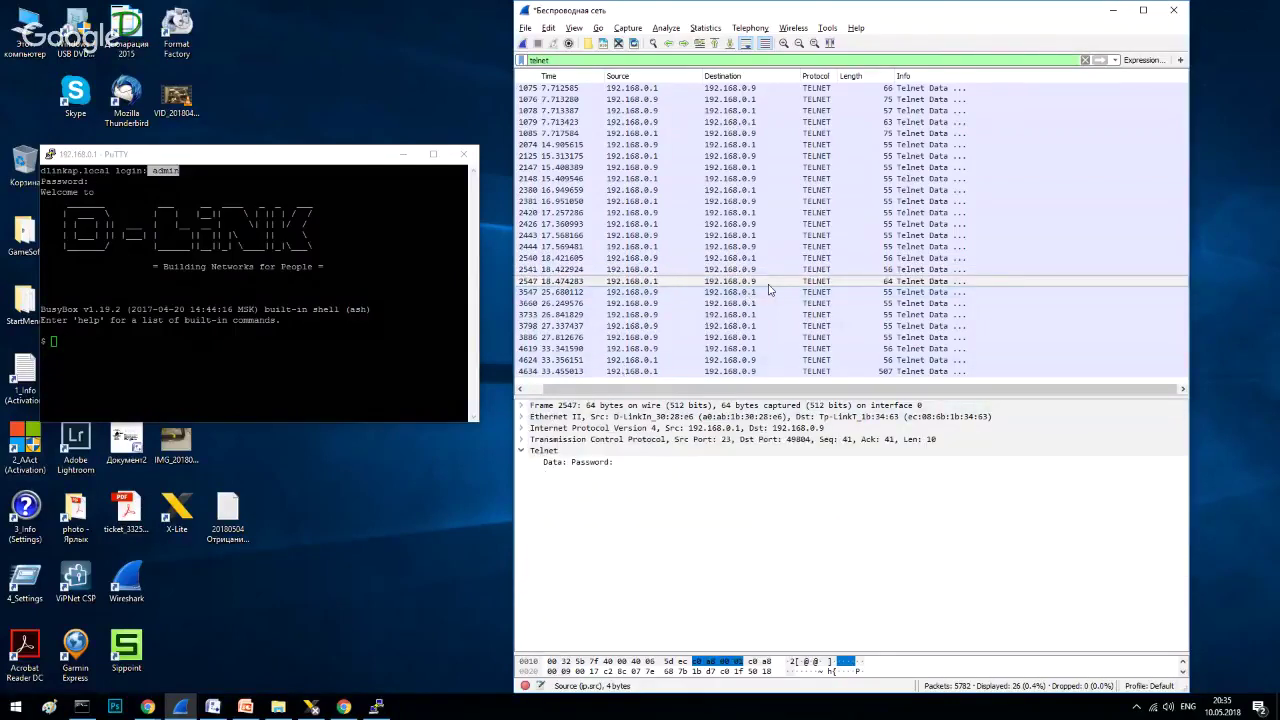
{"action": "left_click", "coordinate": [588, 463]}
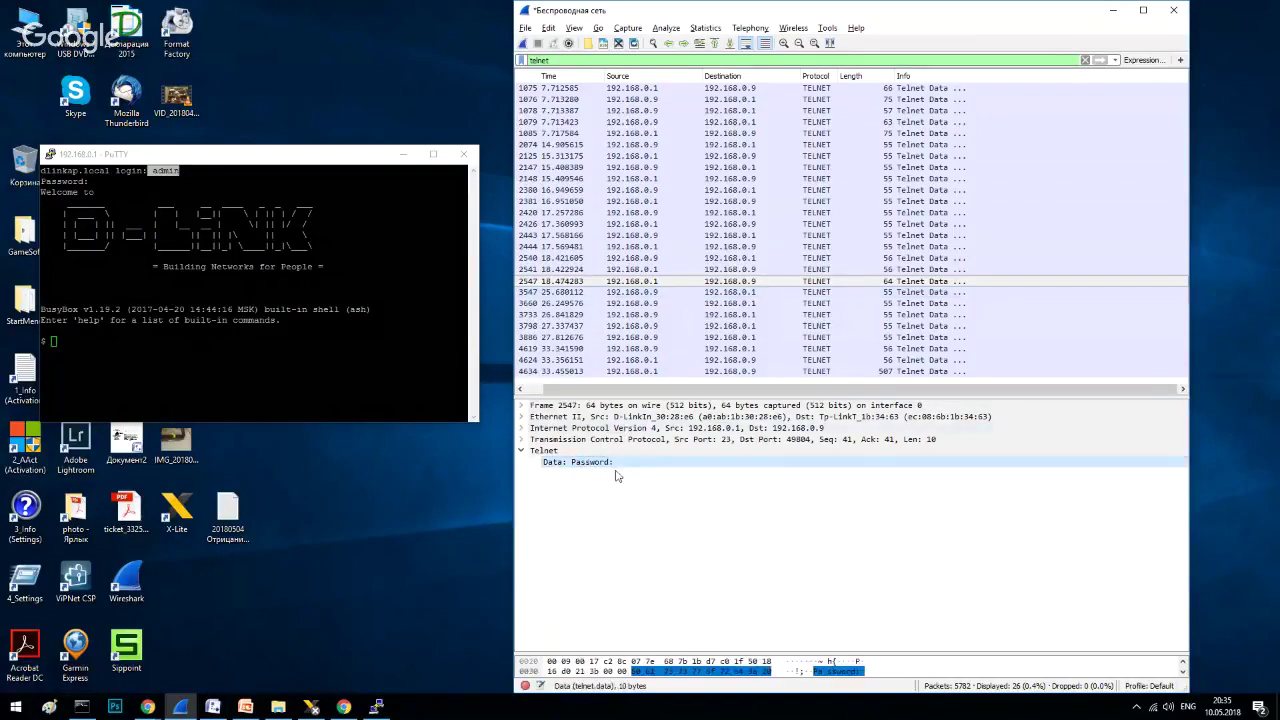
{"action": "left_click", "coordinate": [733, 293]}
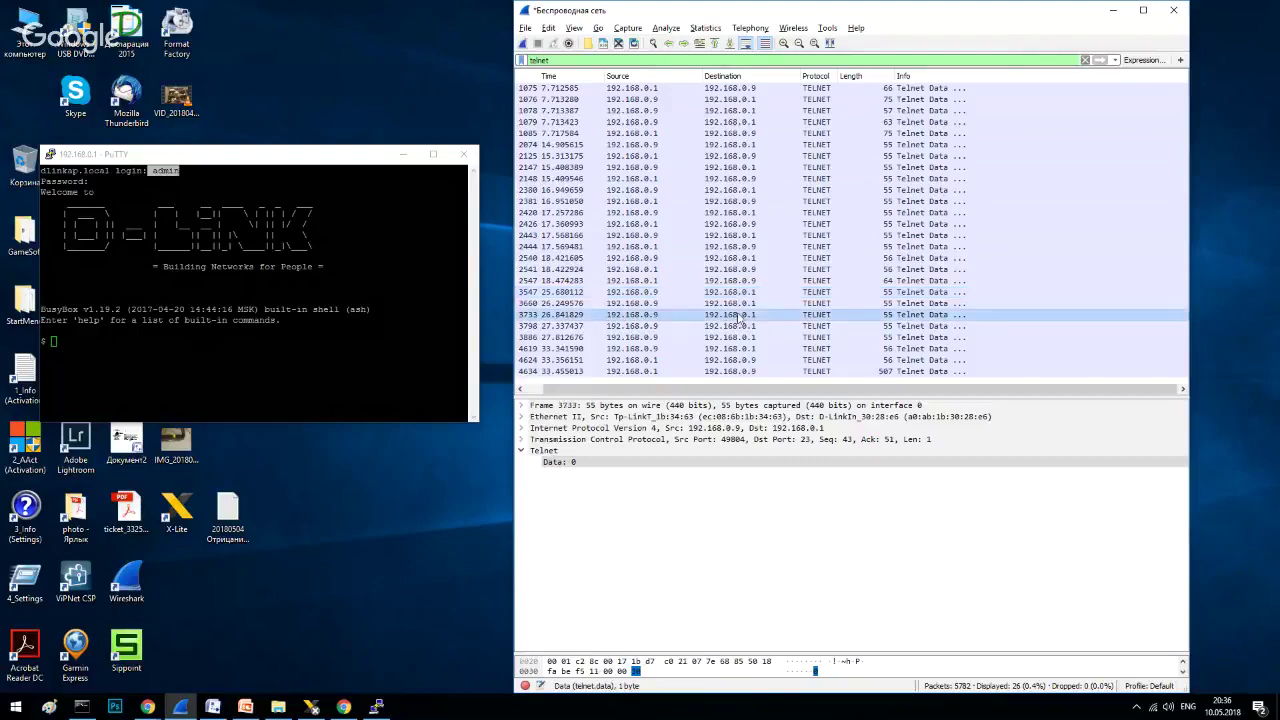
{"action": "key", "text": "Down"}
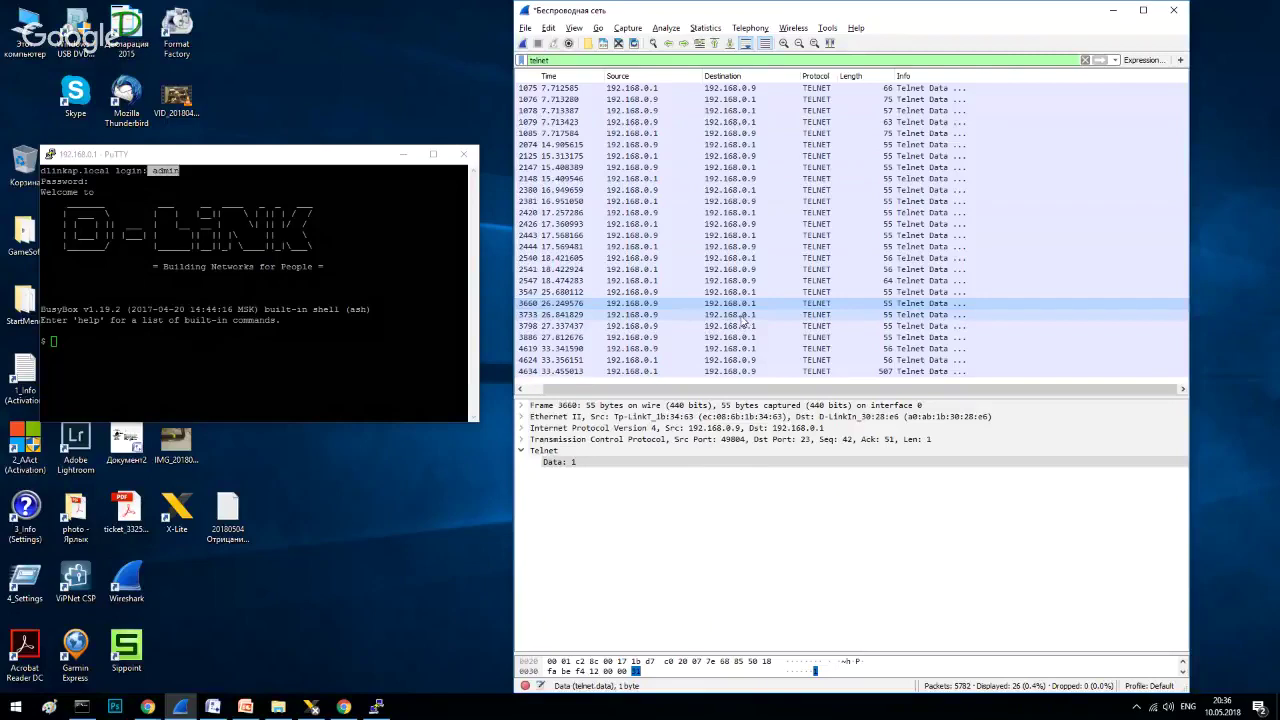
{"action": "key", "text": "Down"}
{"action": "key", "text": "Down"}
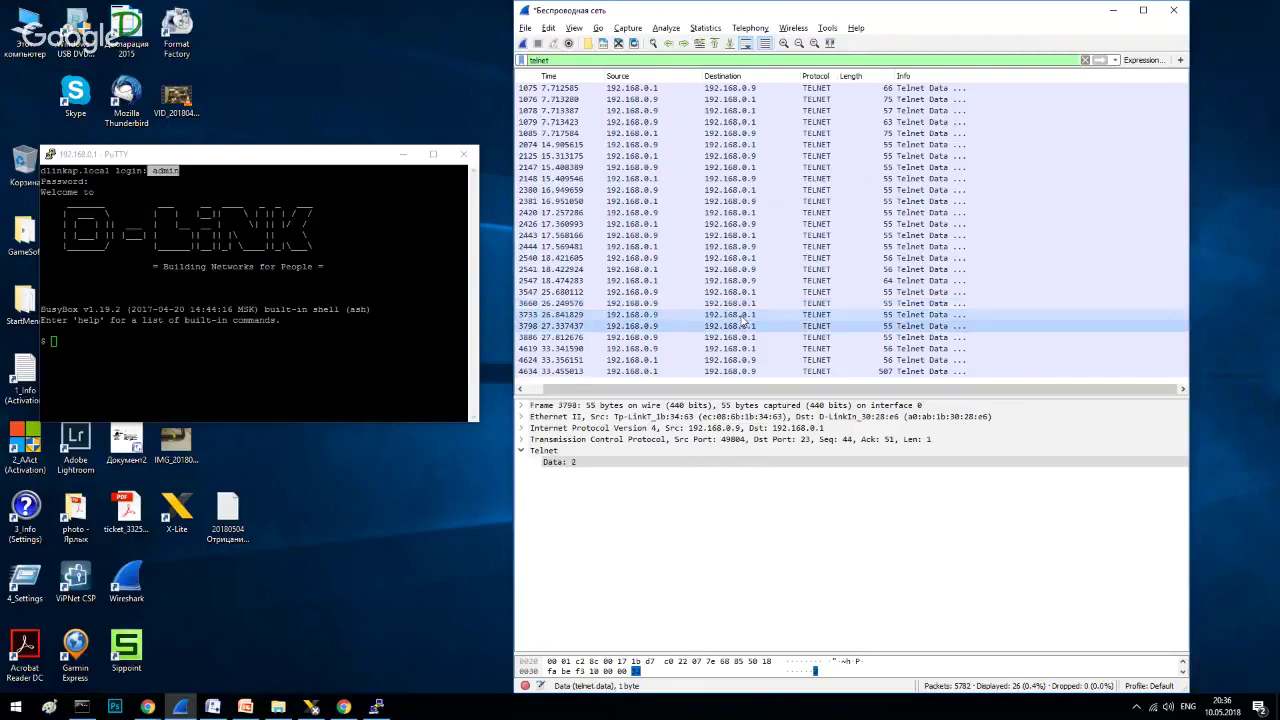
{"action": "key", "text": "Down"}
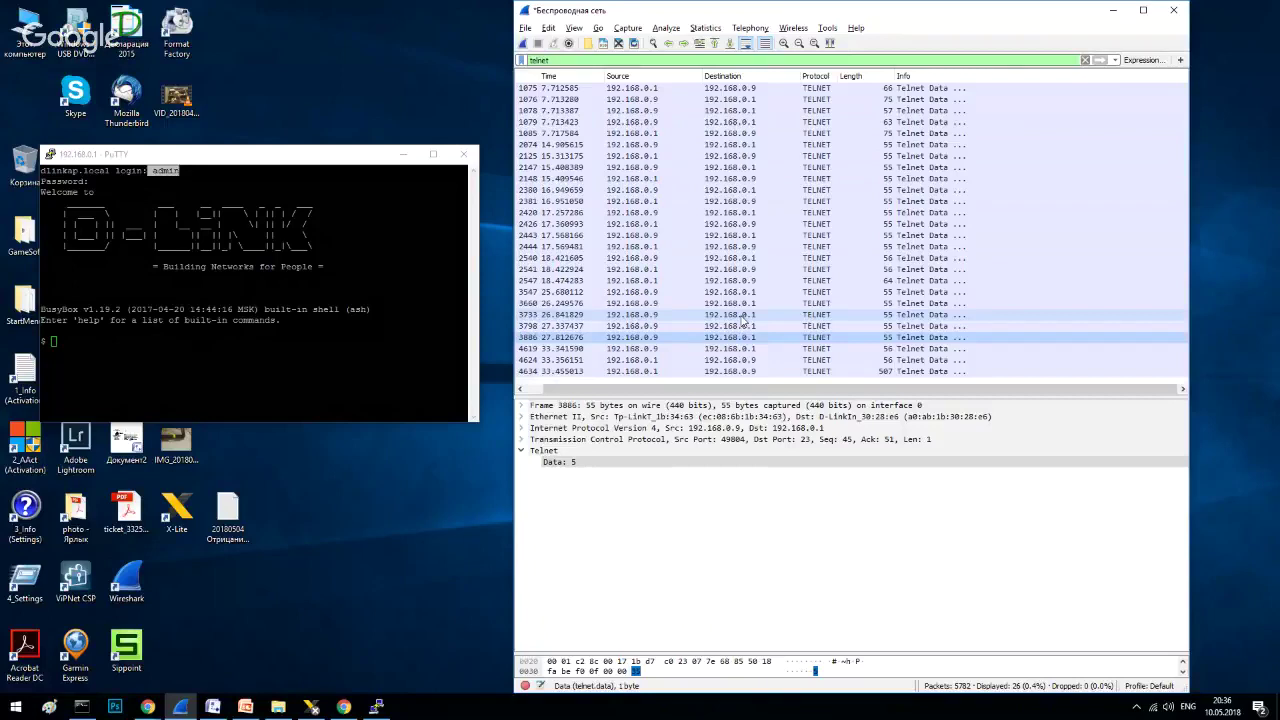
{"action": "key", "text": "Down"}
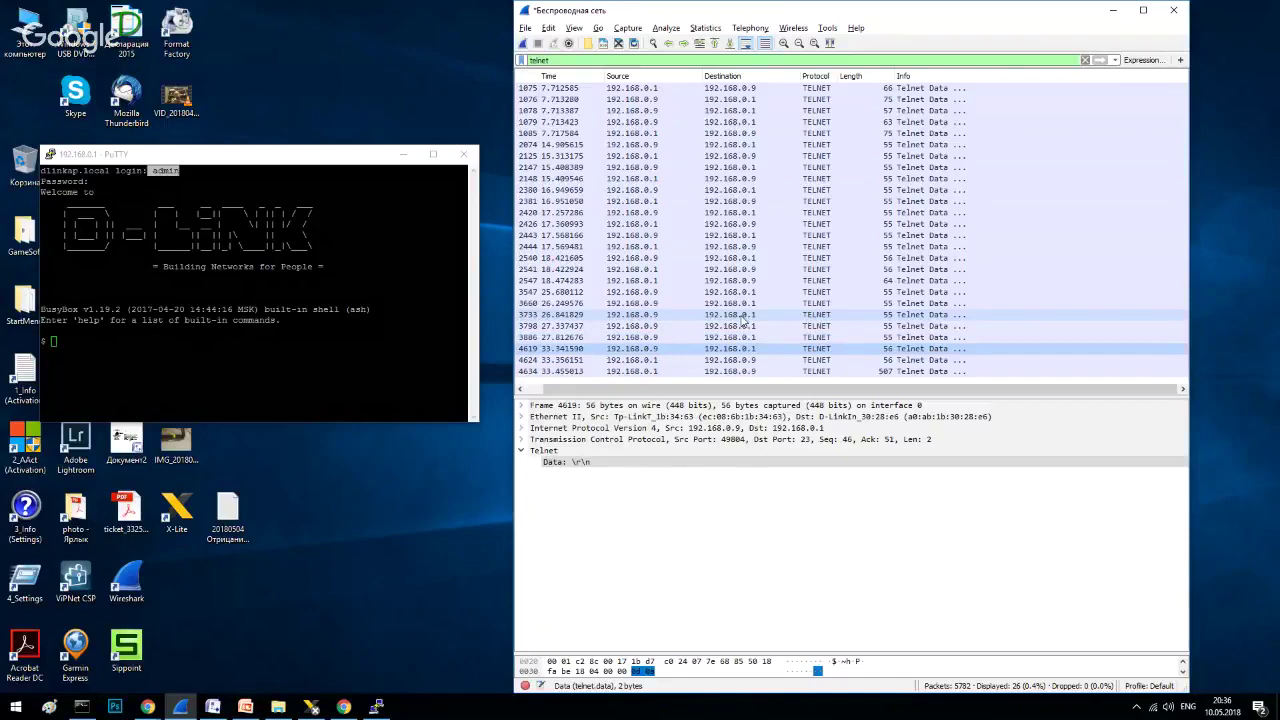
{"action": "key", "text": "Down"}
{"action": "key", "text": "Down"}
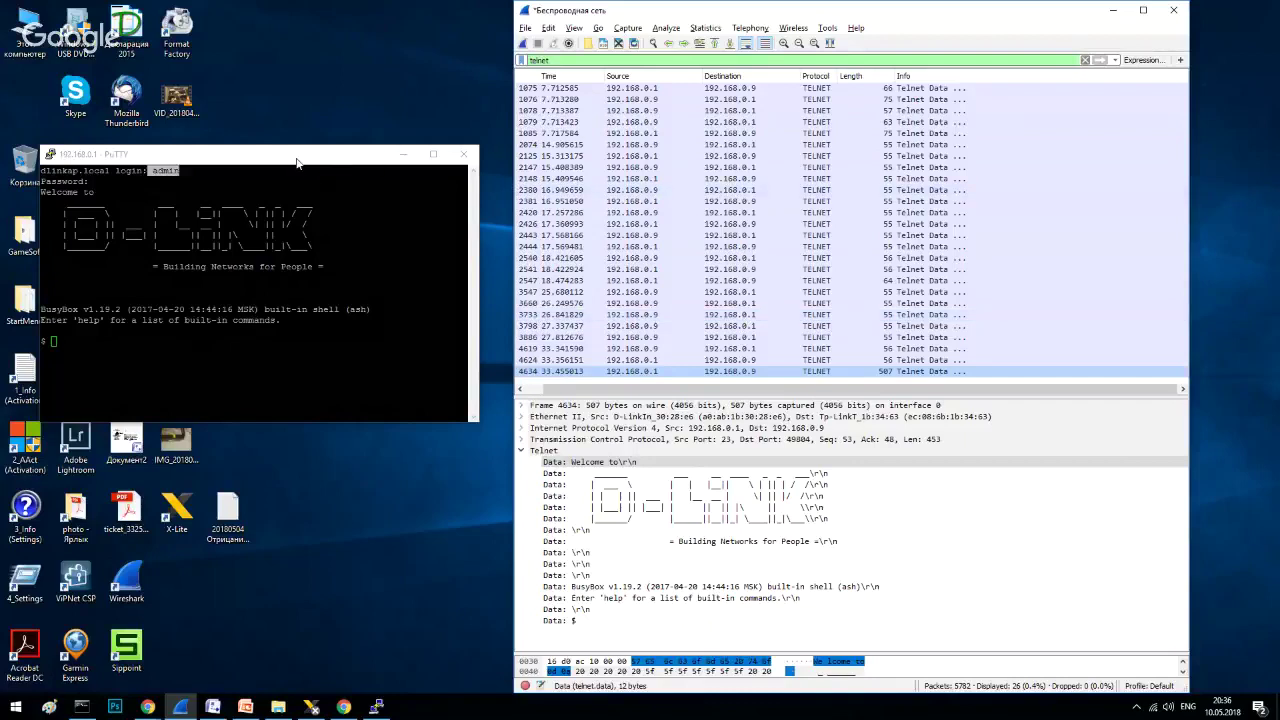
Step: Run ls -l in the router's Telnet shell to list its root directories
{"action": "left_click_drag", "start_coordinate": [296, 163], "coordinate": [323, 198]}
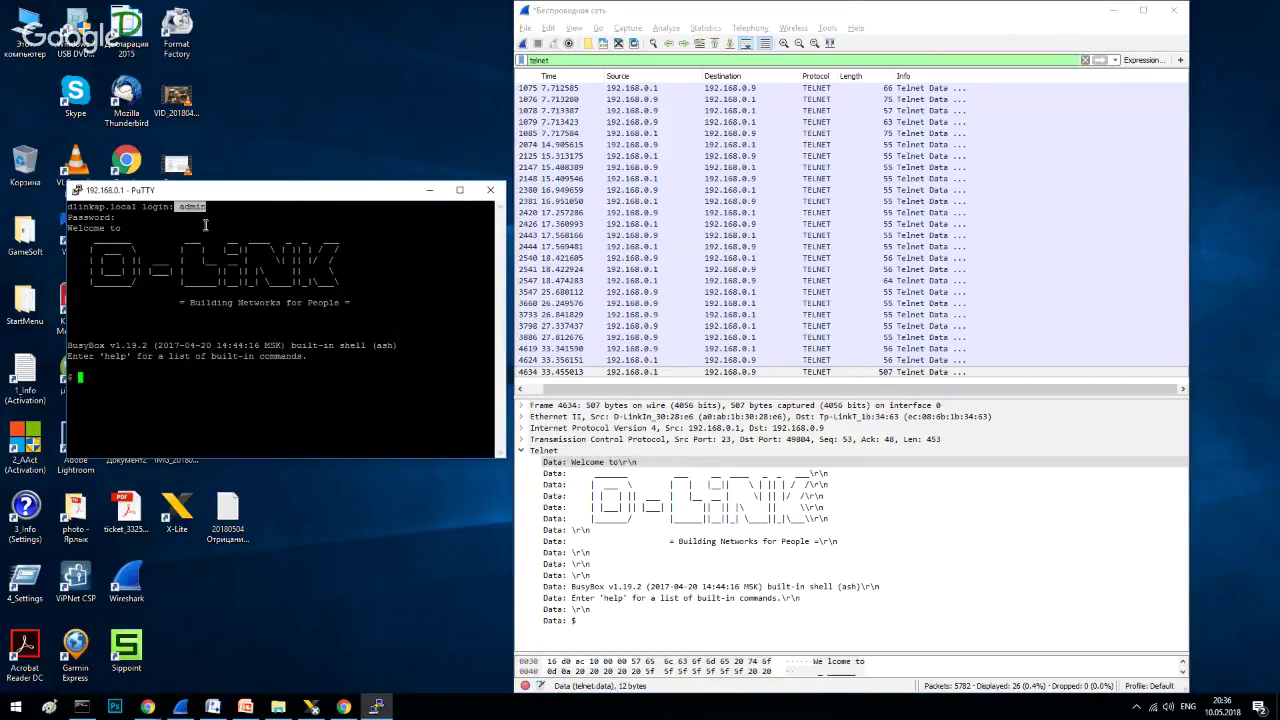
{"action": "type", "text": "ls -l"}
{"action": "key", "text": "Return"}
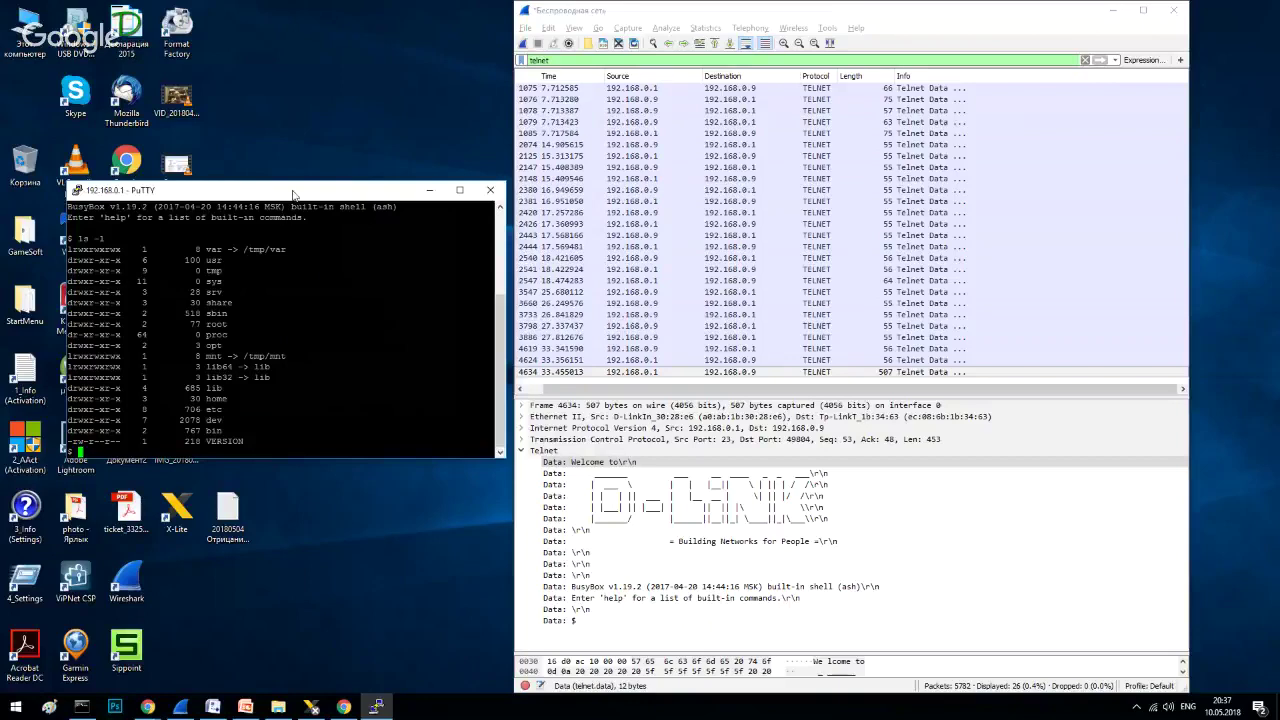
Step: Close the PuTTY Telnet session and confirm
{"action": "left_click", "coordinate": [490, 193]}
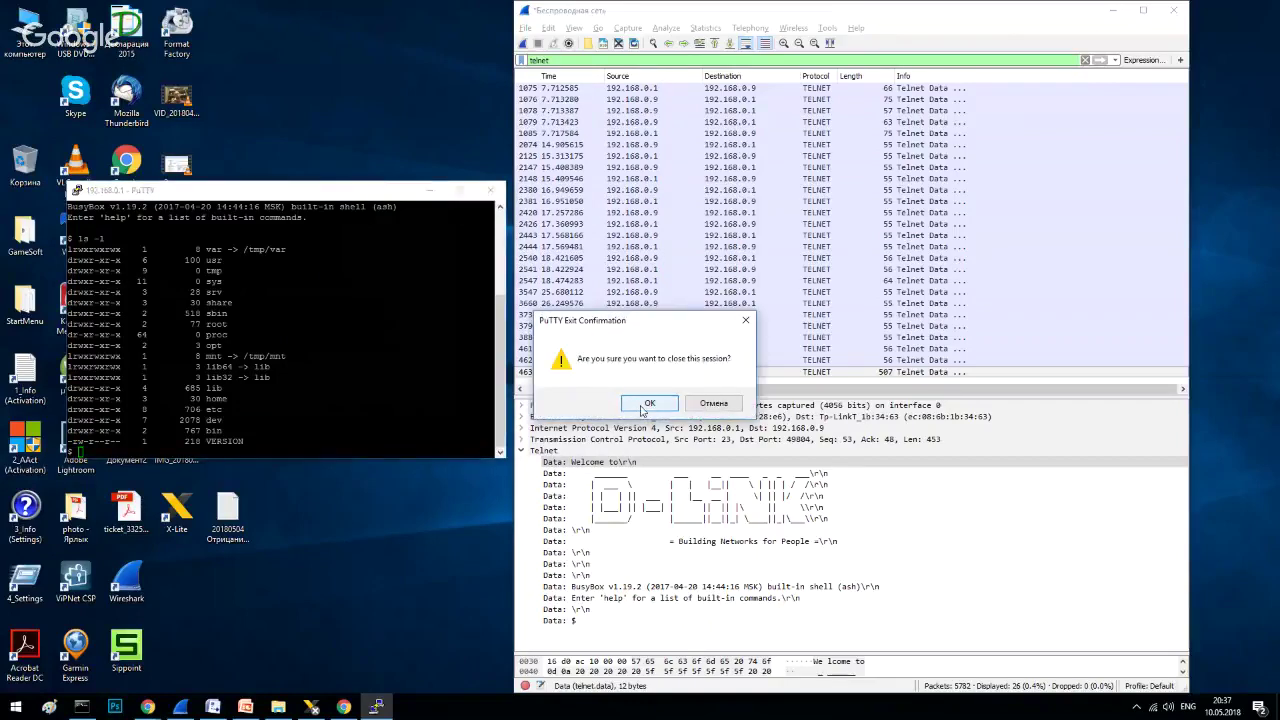
{"action": "left_click", "coordinate": [648, 403]}
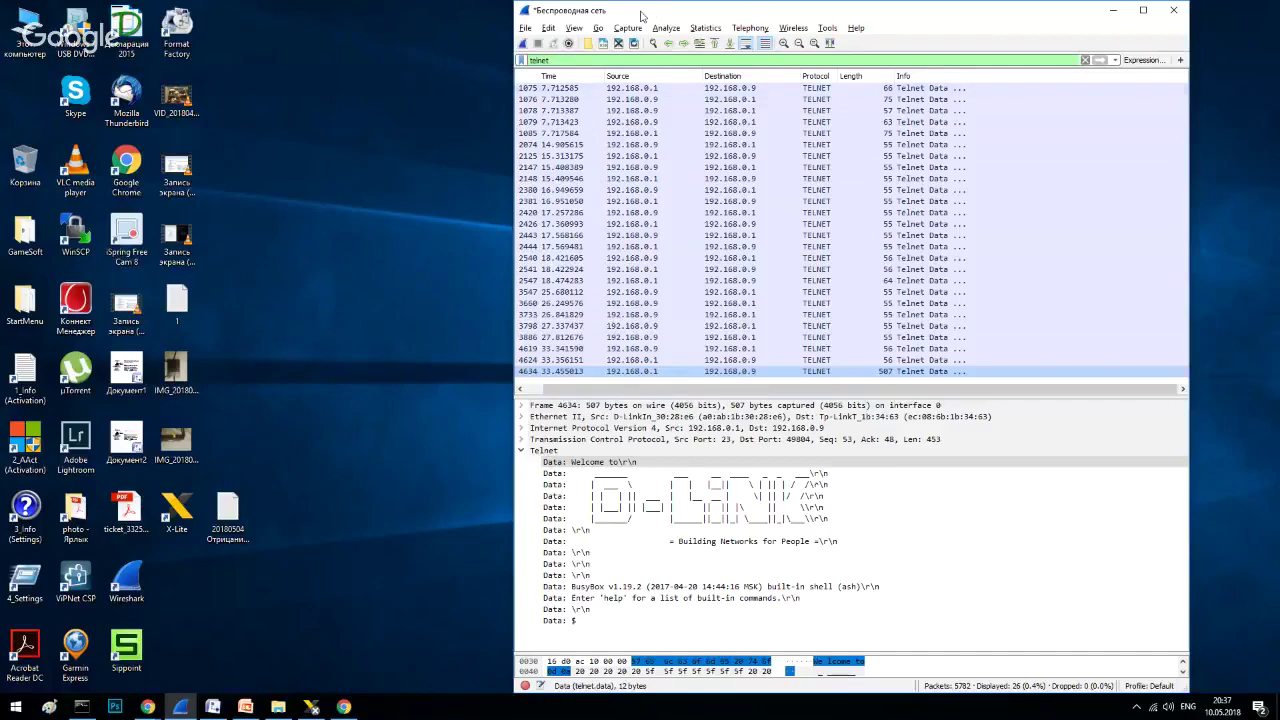
{"action": "left_click_drag", "start_coordinate": [641, 14], "coordinate": [753, 17]}
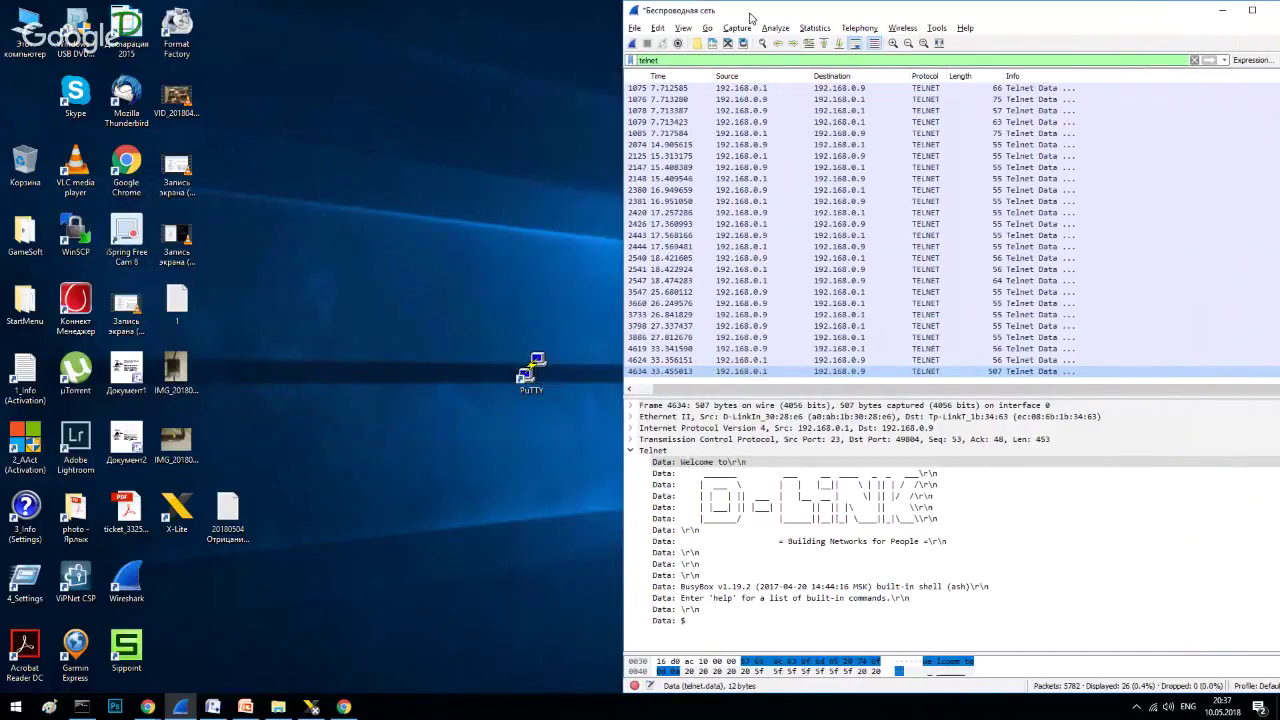
Step: Reopen PuTTY with session 192.168.0.1 set to SSH on port 22, and open Wireshark's capture interfaces
{"action": "double_click", "coordinate": [531, 370]}
{"action": "left_click", "coordinate": [330, 375]}
{"action": "left_click", "coordinate": [449, 369]}
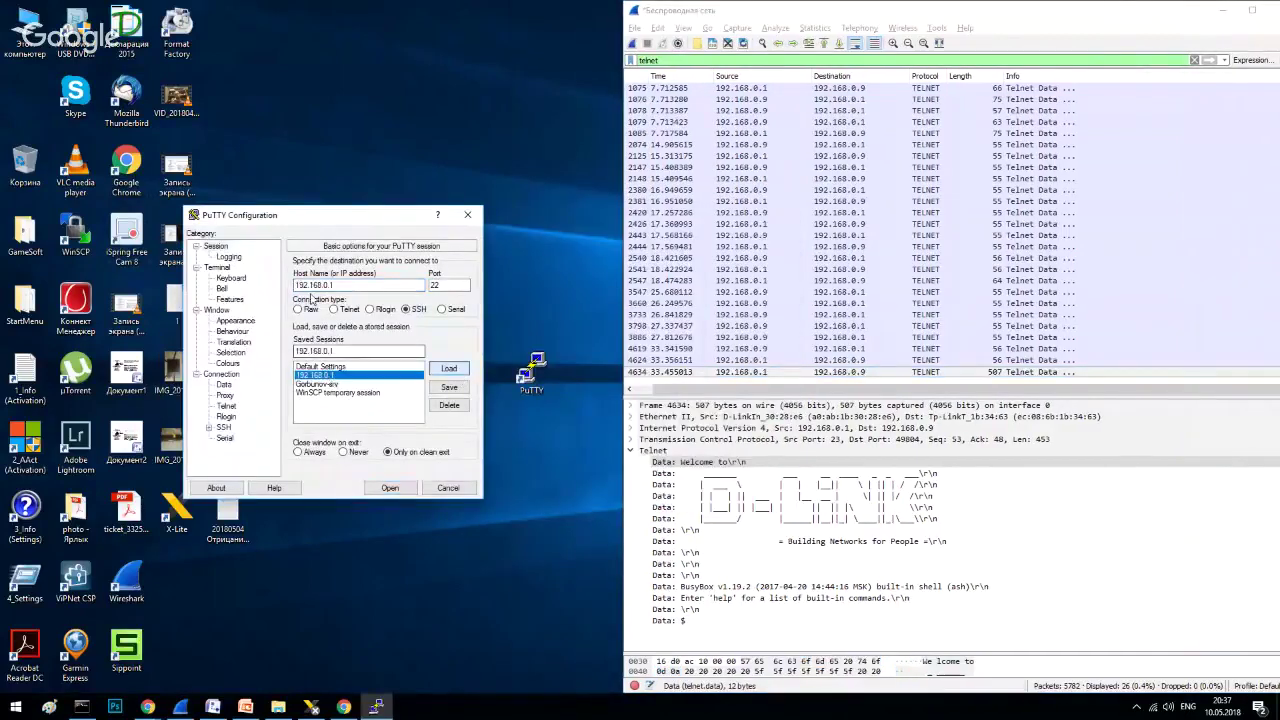
{"action": "left_click", "coordinate": [415, 312]}
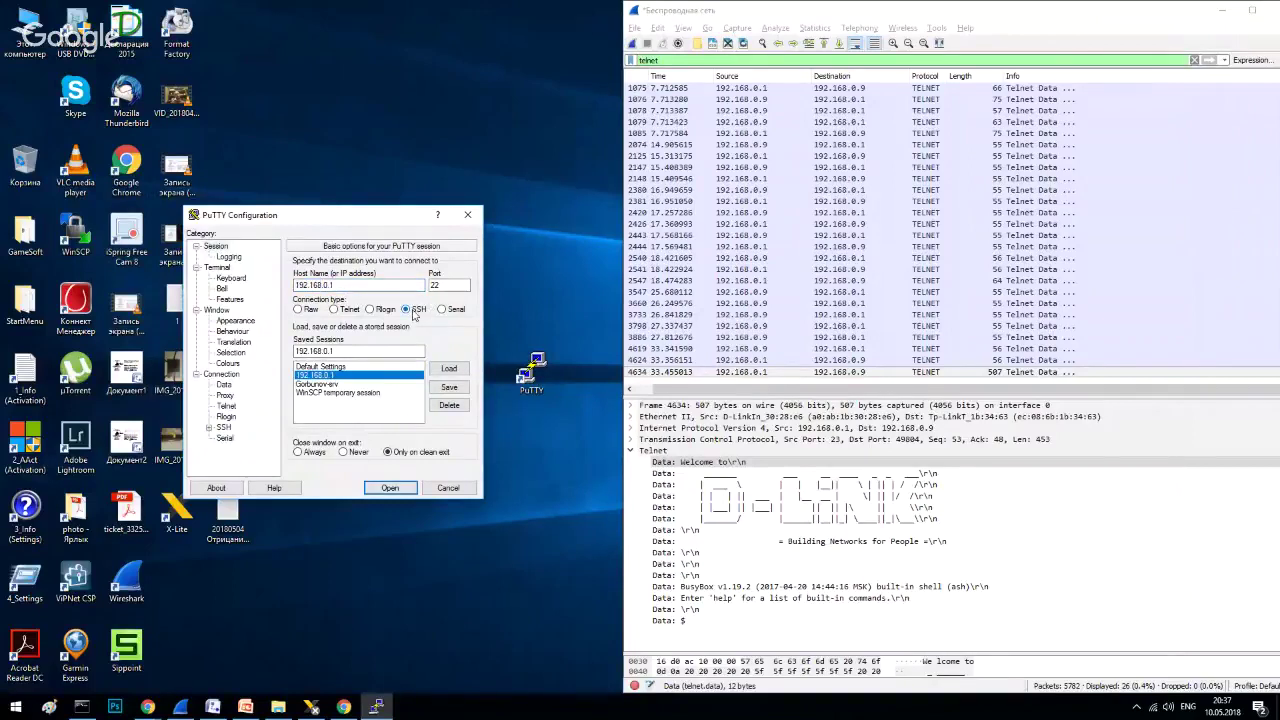
{"action": "left_click", "coordinate": [679, 45]}
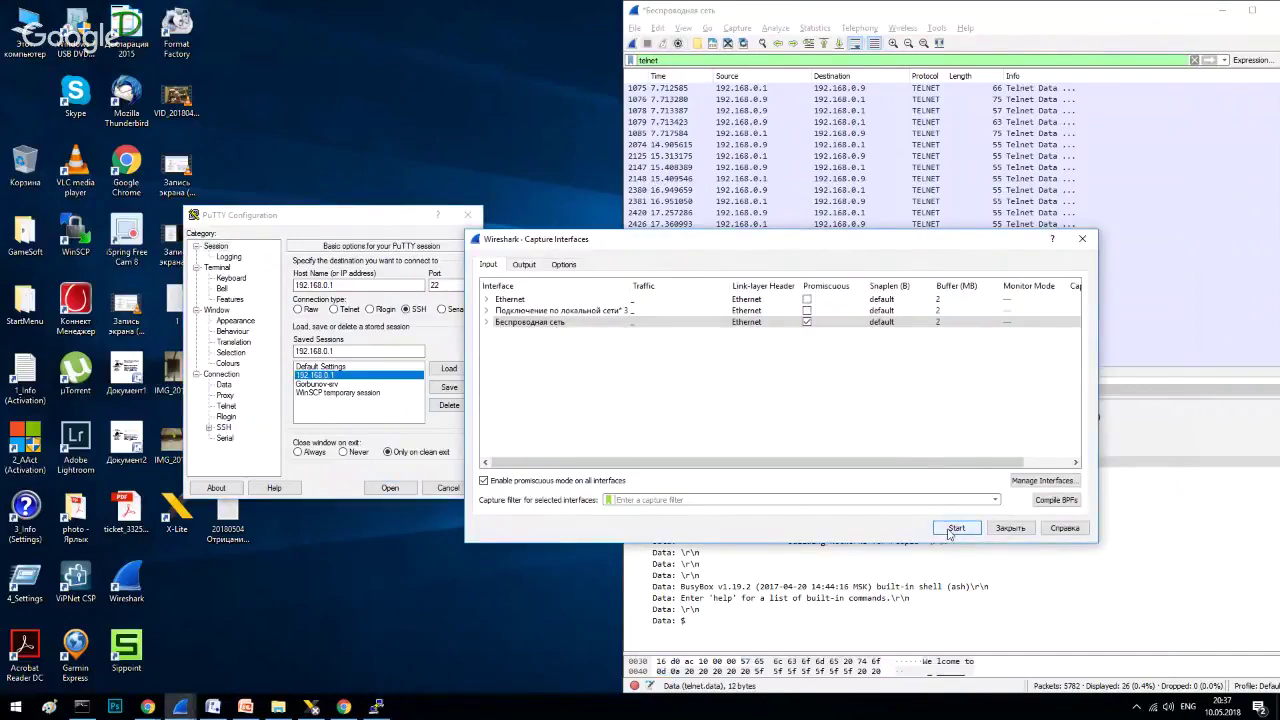
Step: Restart the wireless capture without the telnet filter, then dismiss and close the refused PuTTY SSH attempt
{"action": "left_click", "coordinate": [955, 528]}
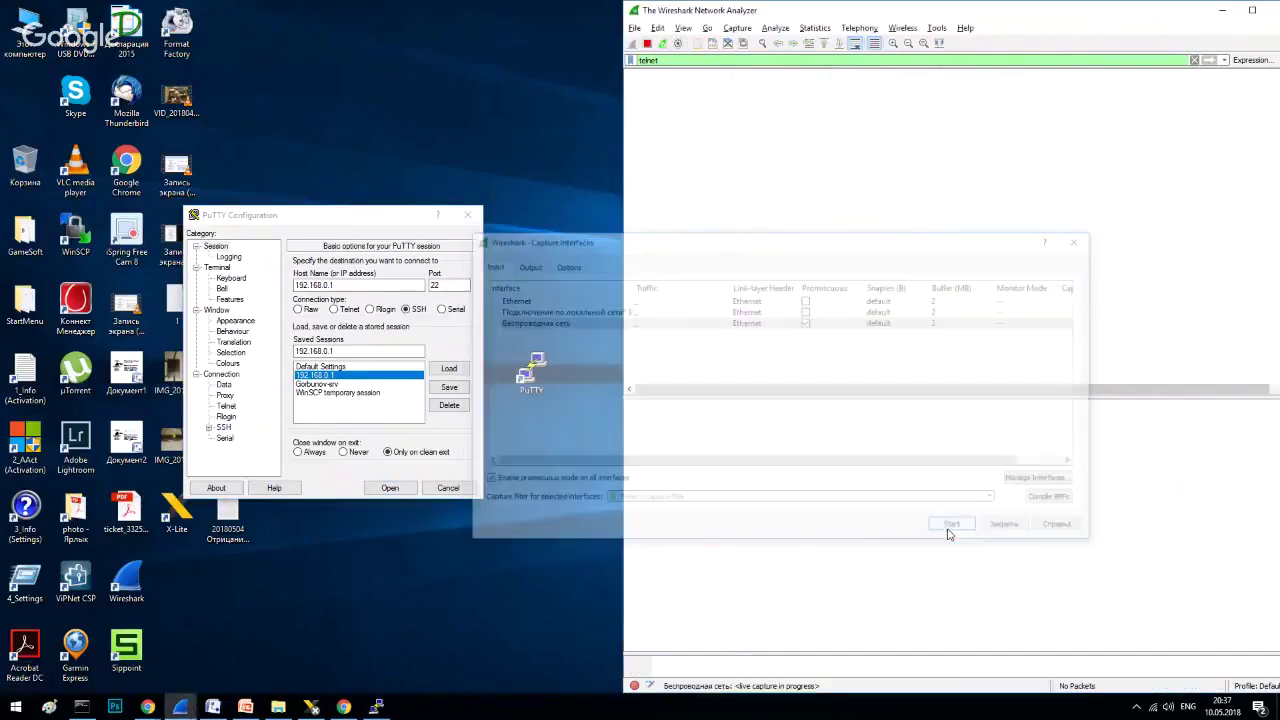
{"action": "left_click", "coordinate": [1192, 60]}
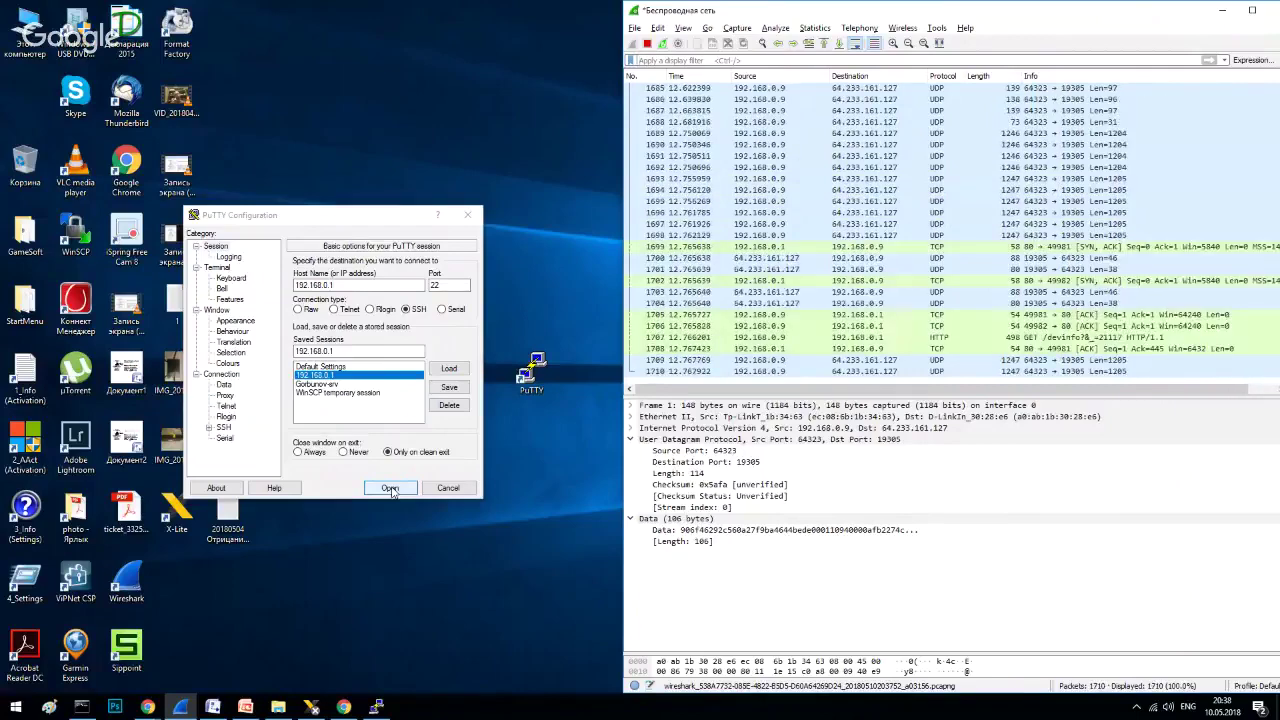
{"action": "left_click", "coordinate": [391, 488]}
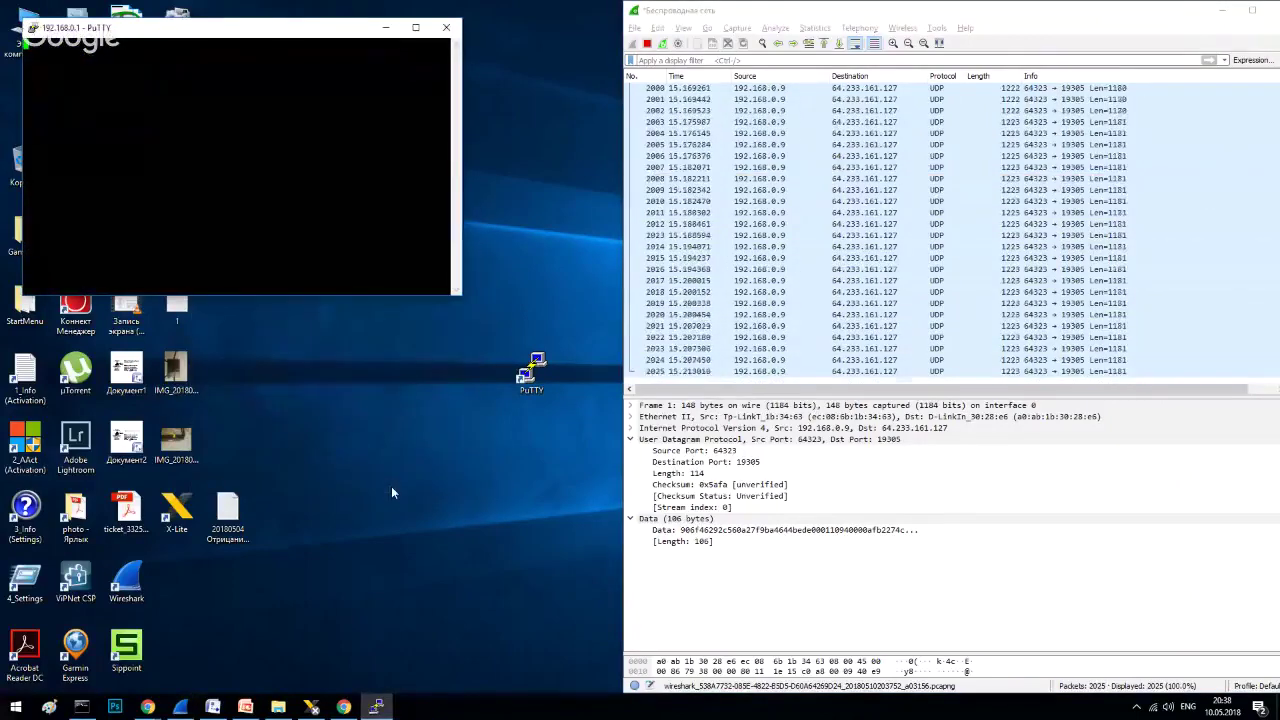
{"action": "left_click", "coordinate": [703, 400]}
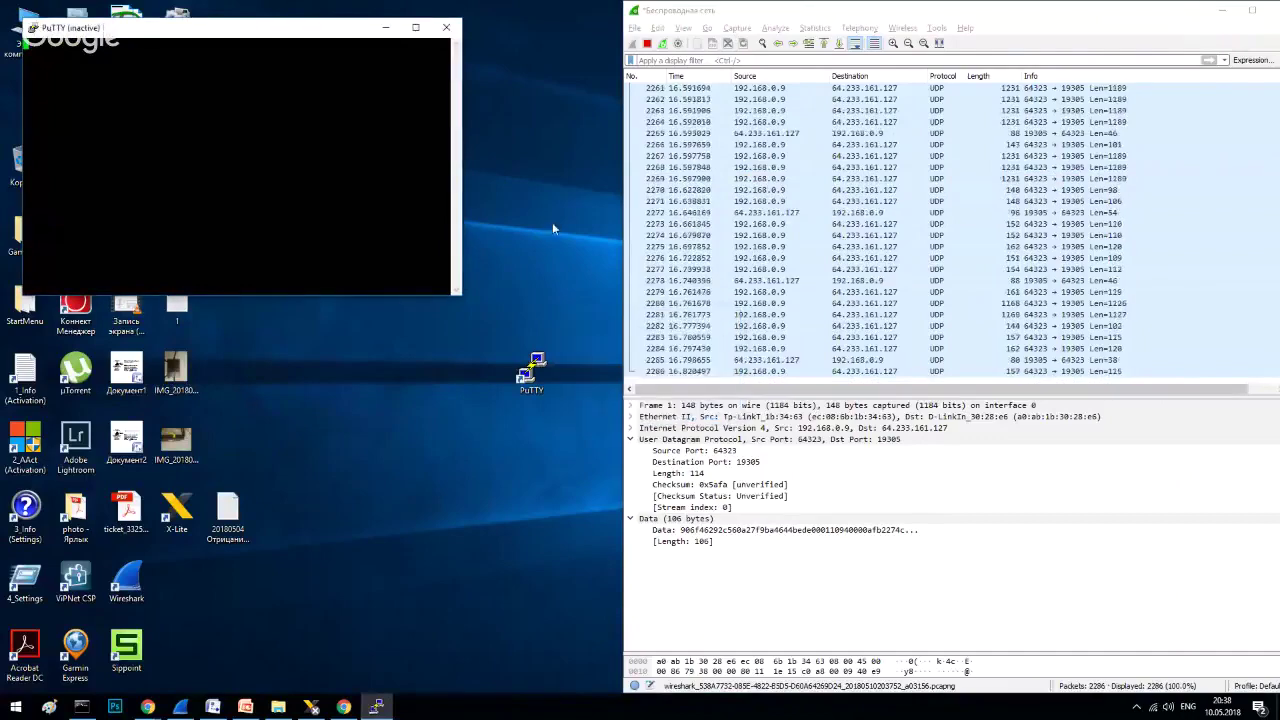
{"action": "left_click", "coordinate": [447, 27]}
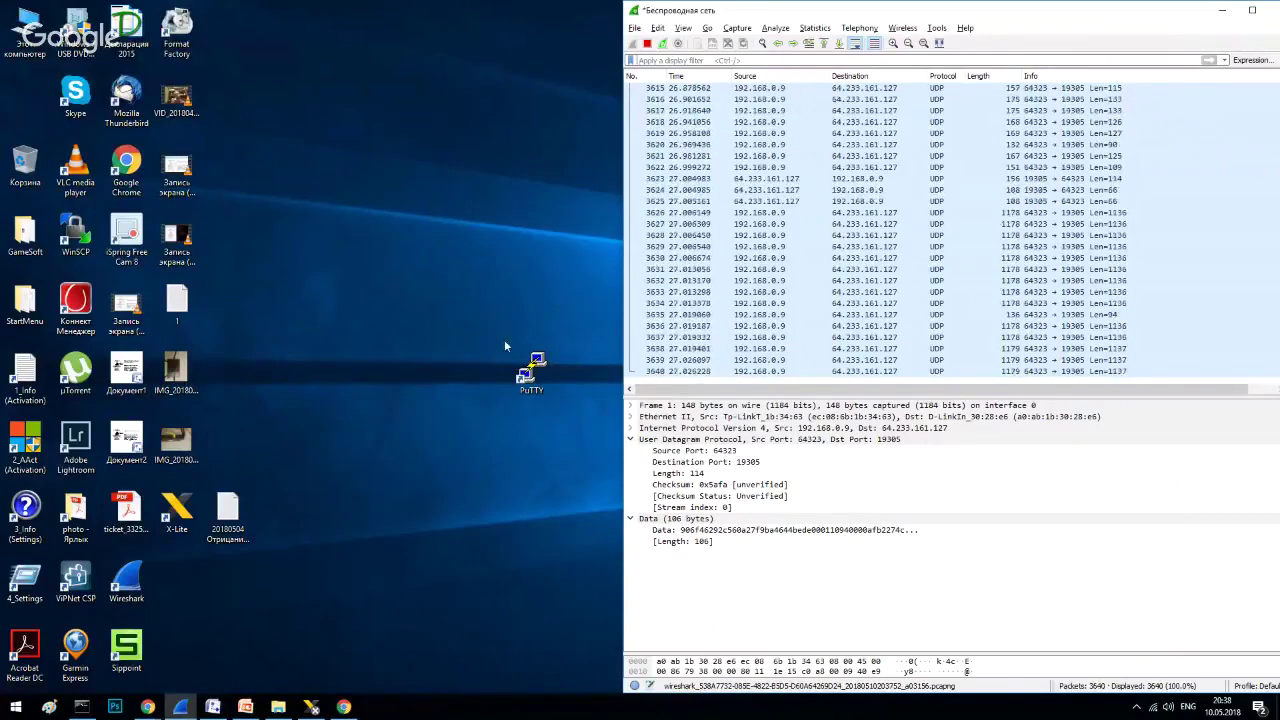
{"action": "double_click", "coordinate": [530, 372]}
{"action": "left_click_drag", "start_coordinate": [612, 212], "coordinate": [350, 207]}
{"action": "left_click", "coordinate": [430, 374]}
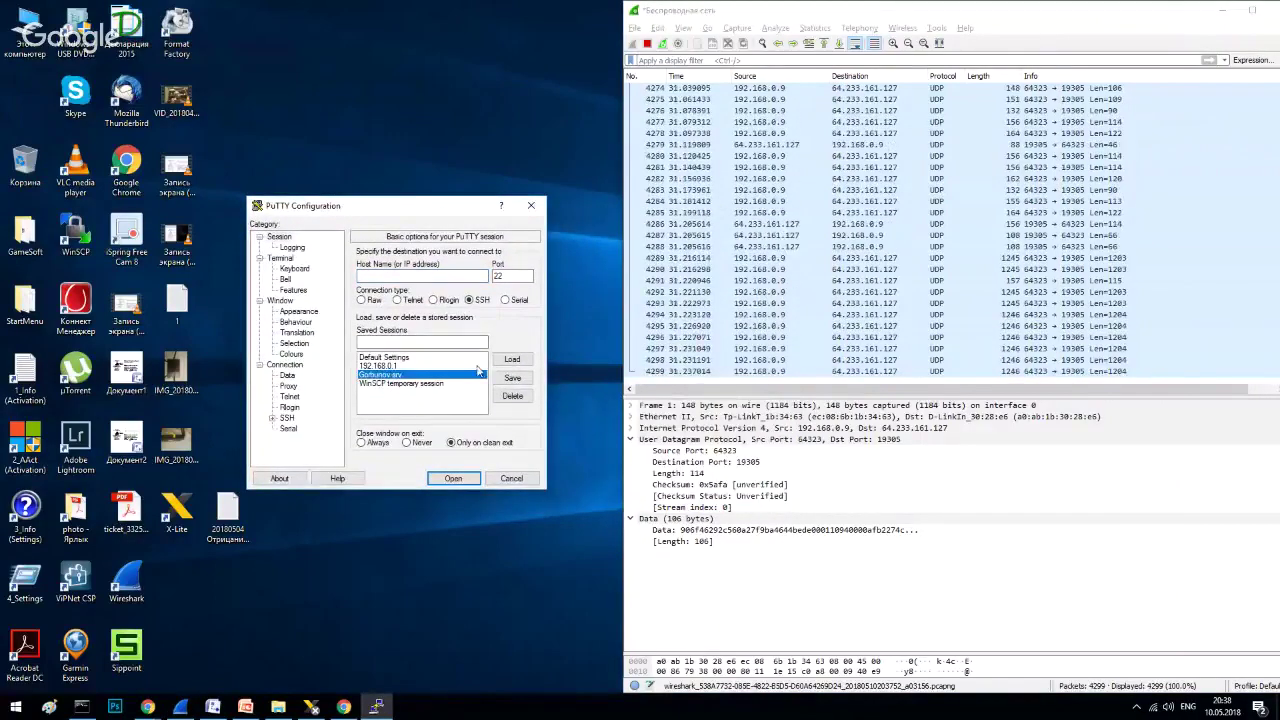
{"action": "left_click", "coordinate": [511, 359]}
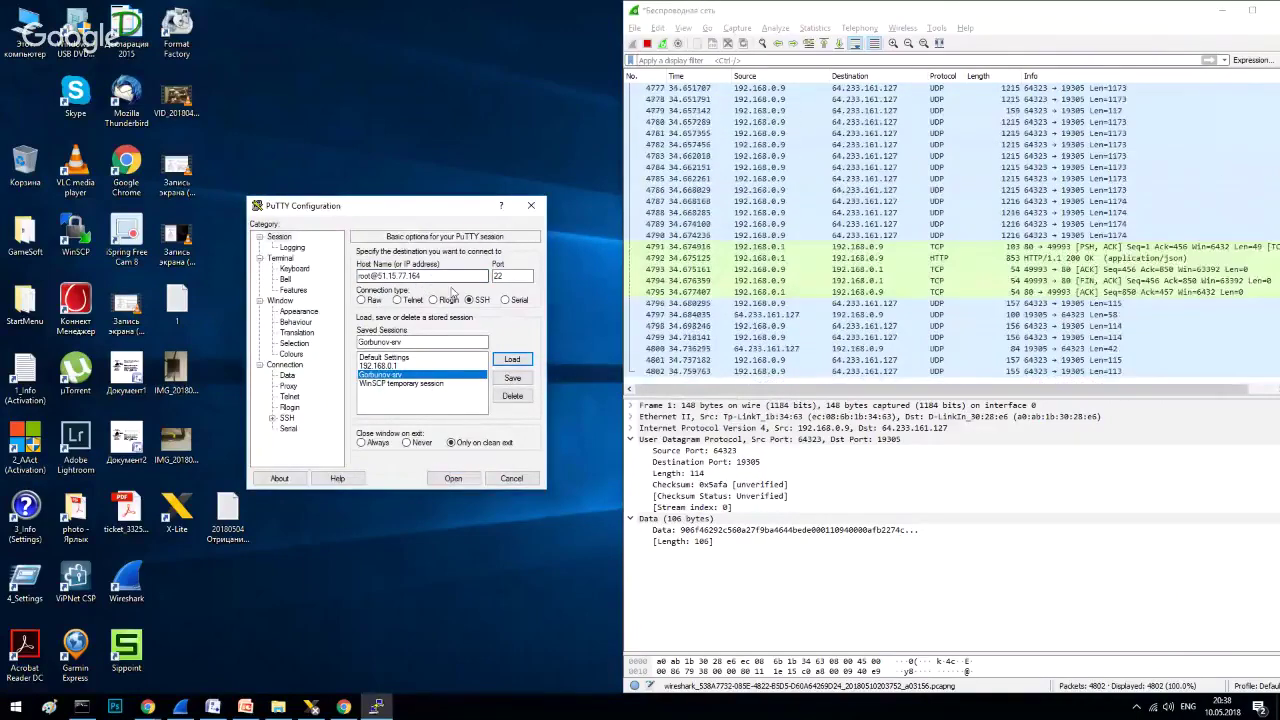
{"action": "double_click", "coordinate": [405, 276]}
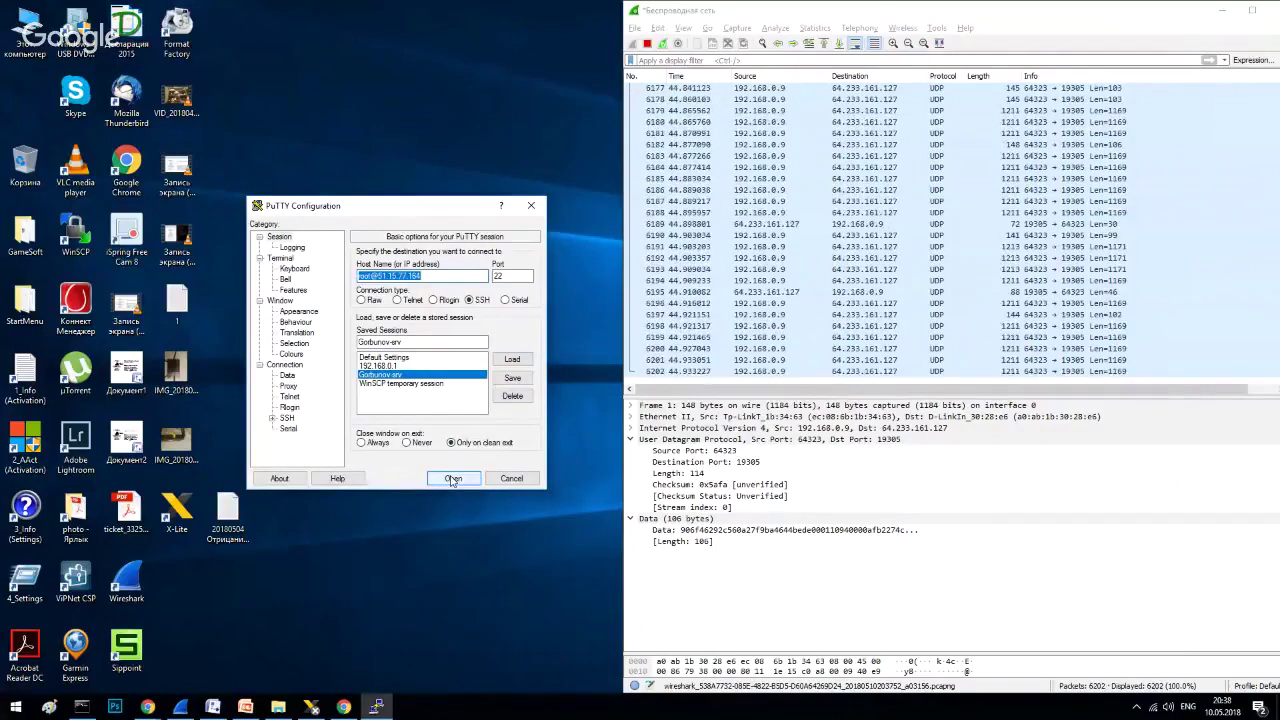
Step: Open the SSH connection to 51.15.77.164 and submit the root password
{"action": "left_click", "coordinate": [453, 479]}
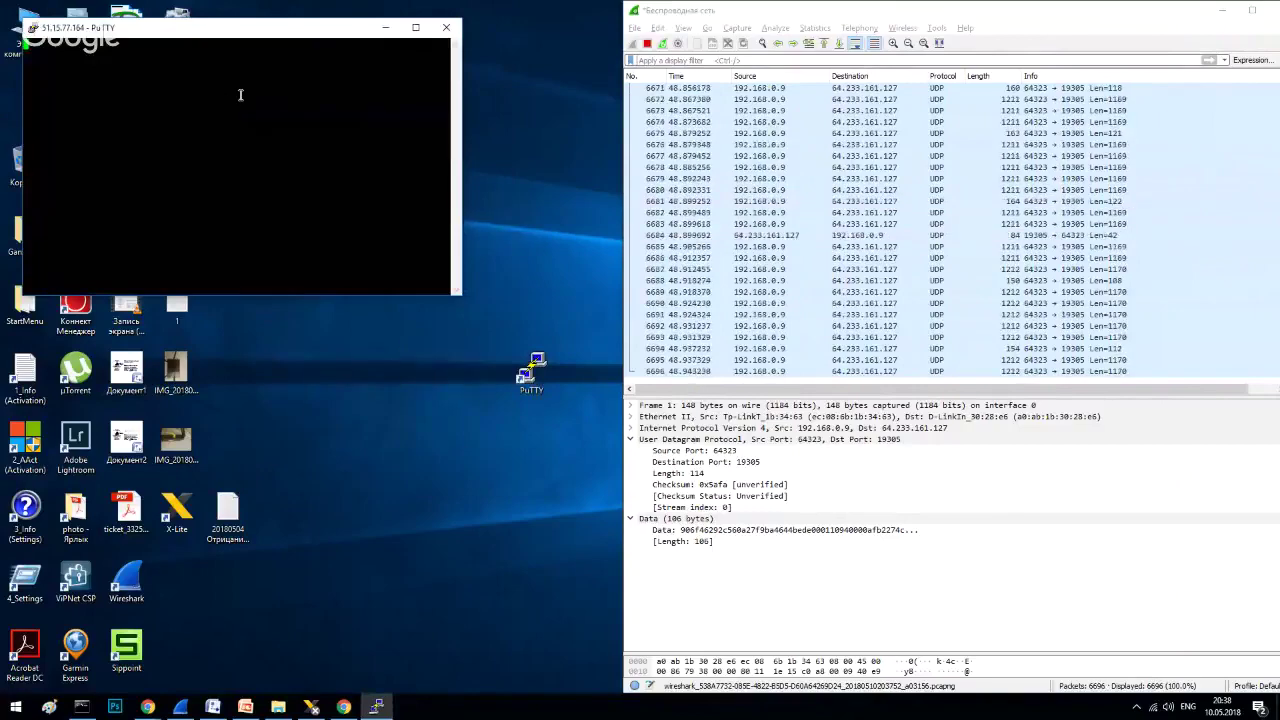
{"action": "left_click_drag", "start_coordinate": [226, 31], "coordinate": [284, 210]}
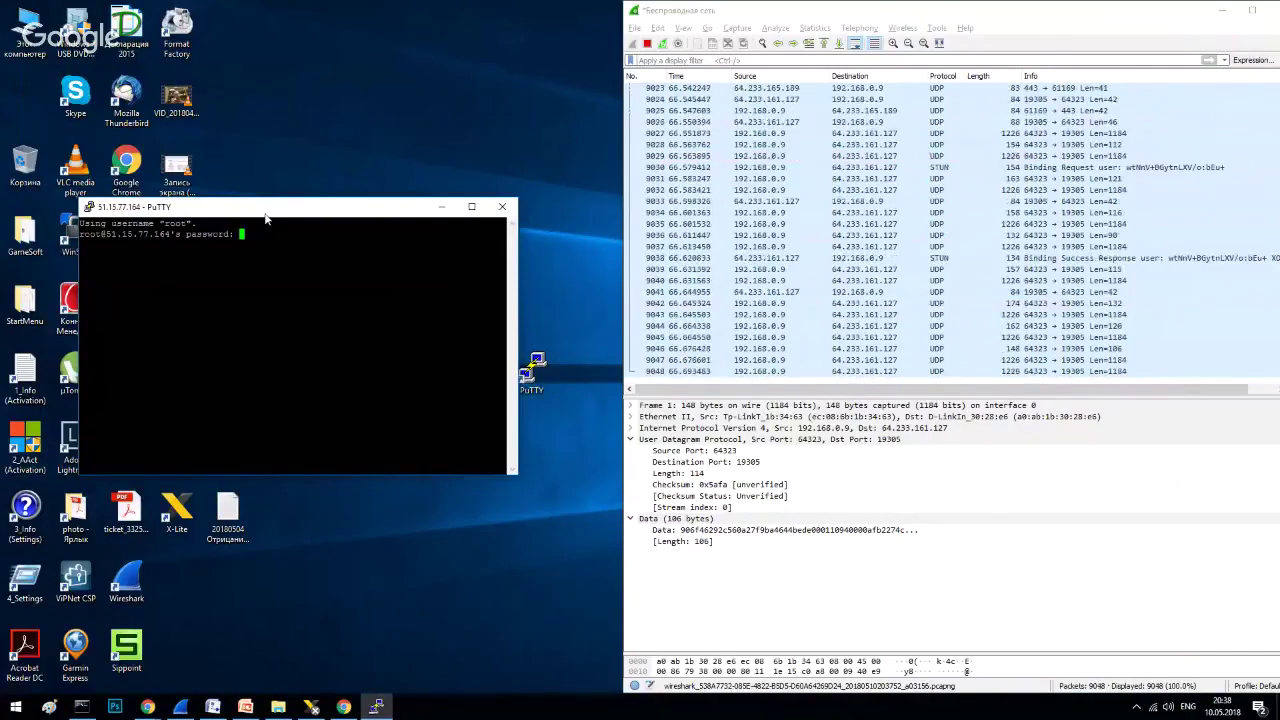
{"action": "key", "text": "Return"}
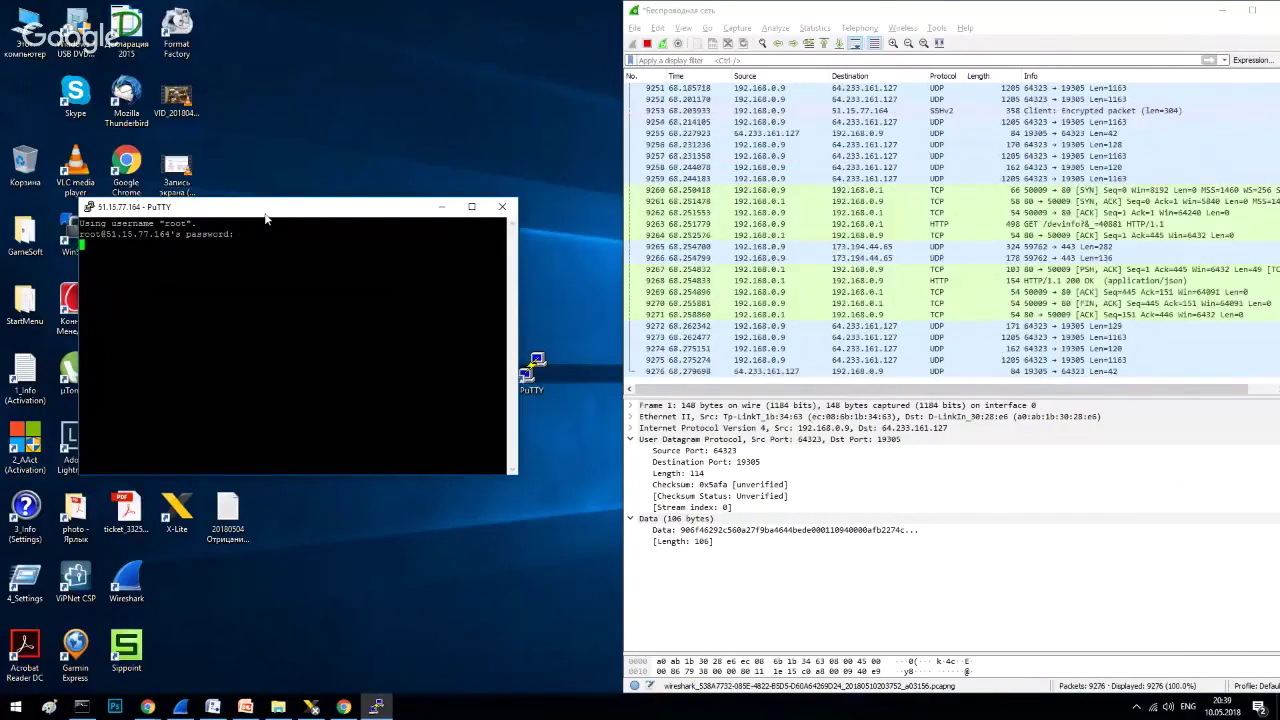
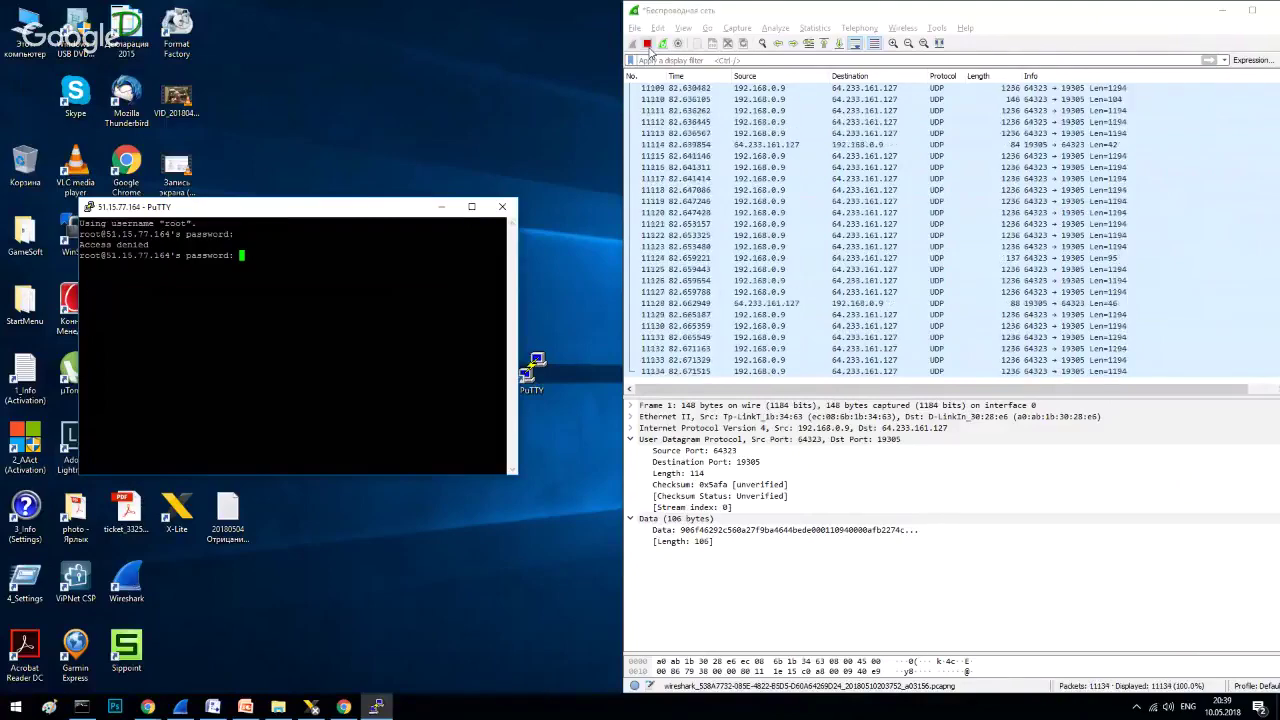
Step: Stop the live capture at 11,354 packets and maximize the Wireshark window
{"action": "left_click", "coordinate": [648, 45]}
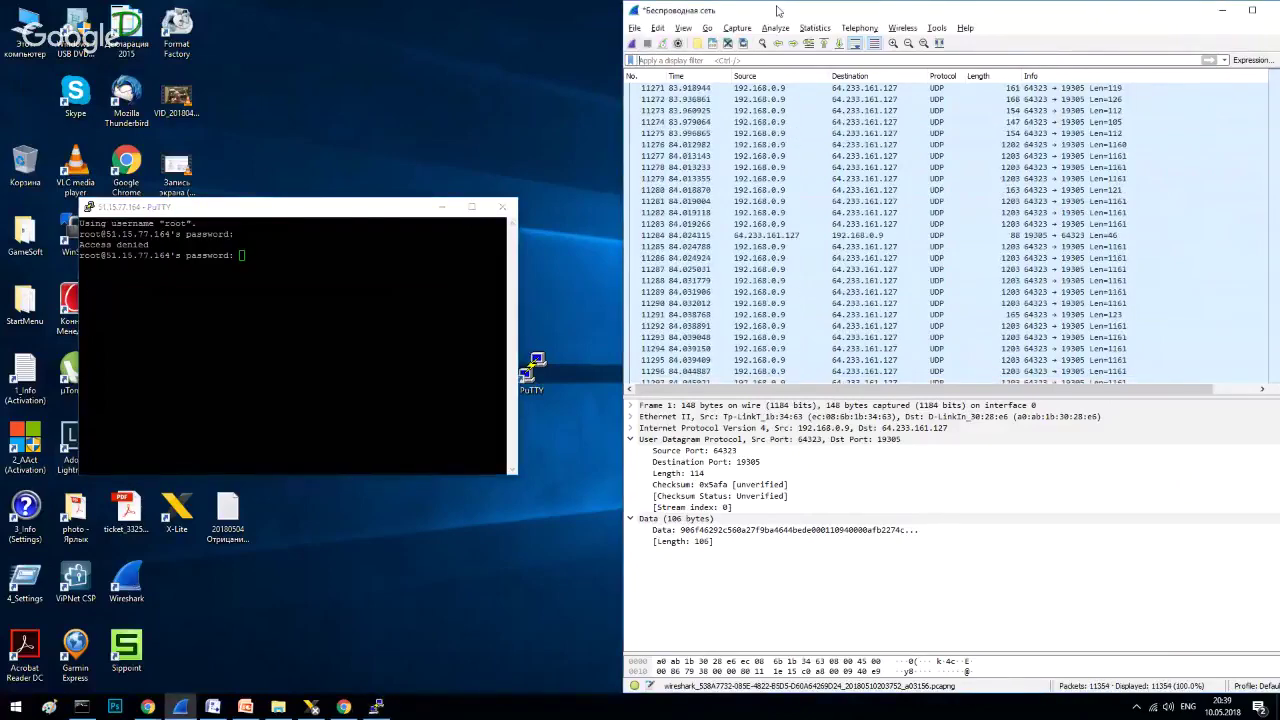
{"action": "left_click_drag", "start_coordinate": [778, 10], "coordinate": [699, 10]}
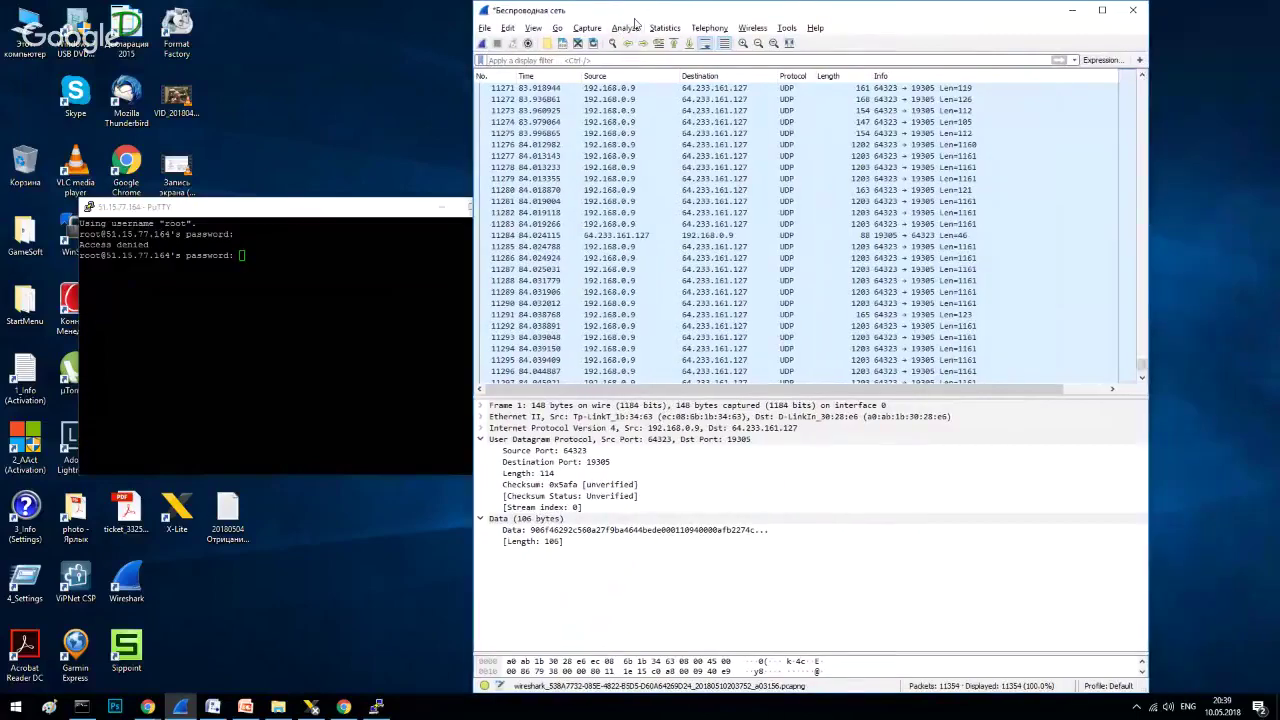
{"action": "key", "text": "super+Down"}
{"action": "left_click", "coordinate": [841, 10]}
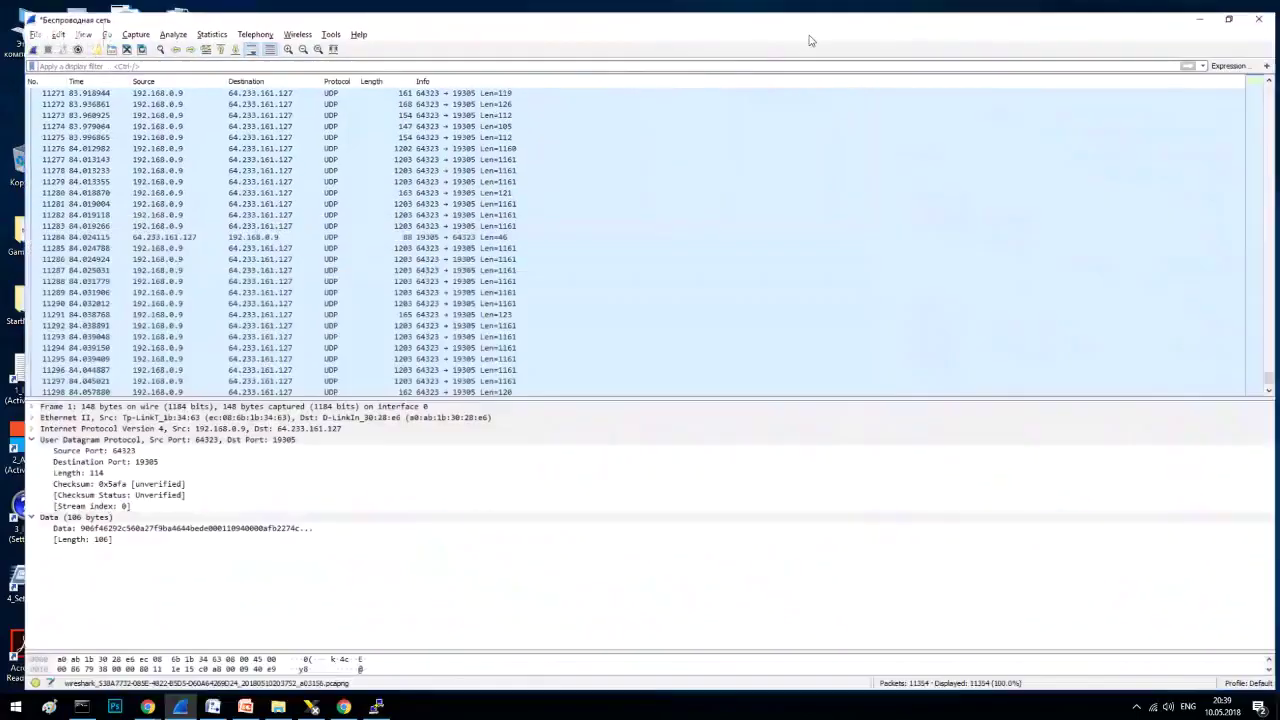
{"action": "left_click", "coordinate": [268, 59]}
Step: Apply the ssh display filter, leaving 13 SSHv2 packets, and select server version packet 6606
{"action": "type", "text": "ssh"}
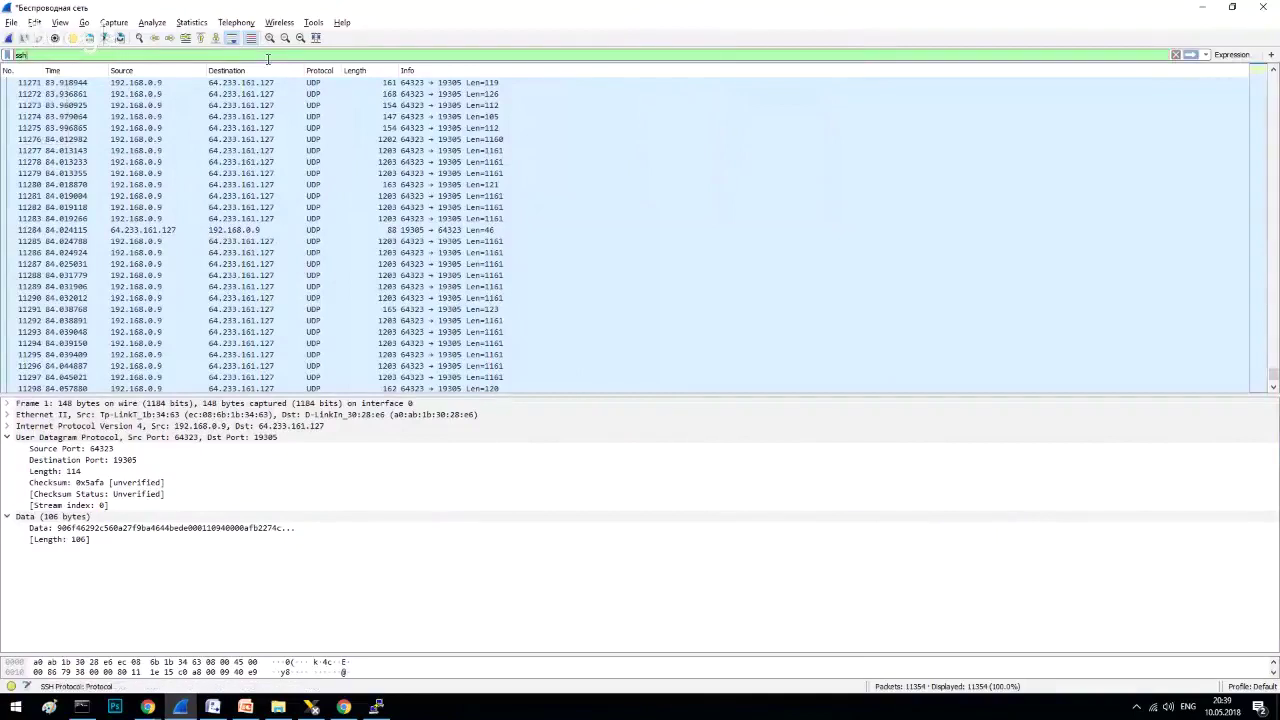
{"action": "key", "text": "Return"}
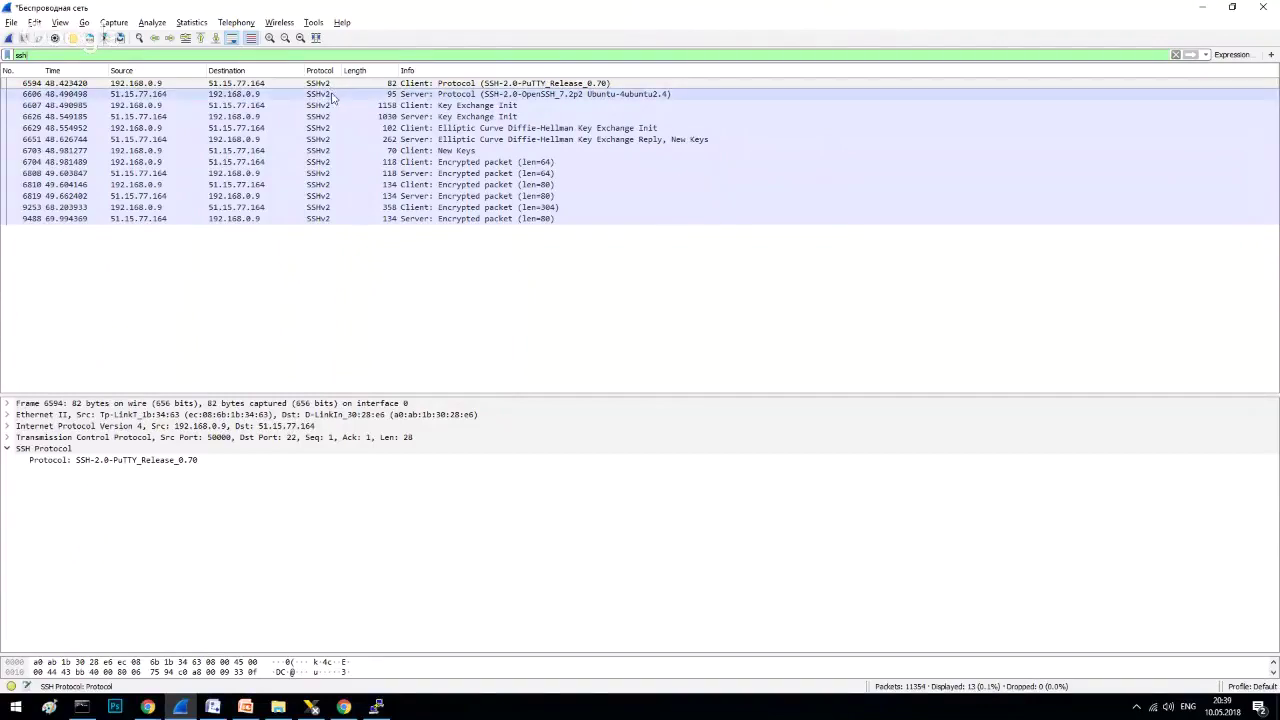
{"action": "key", "text": "Down"}
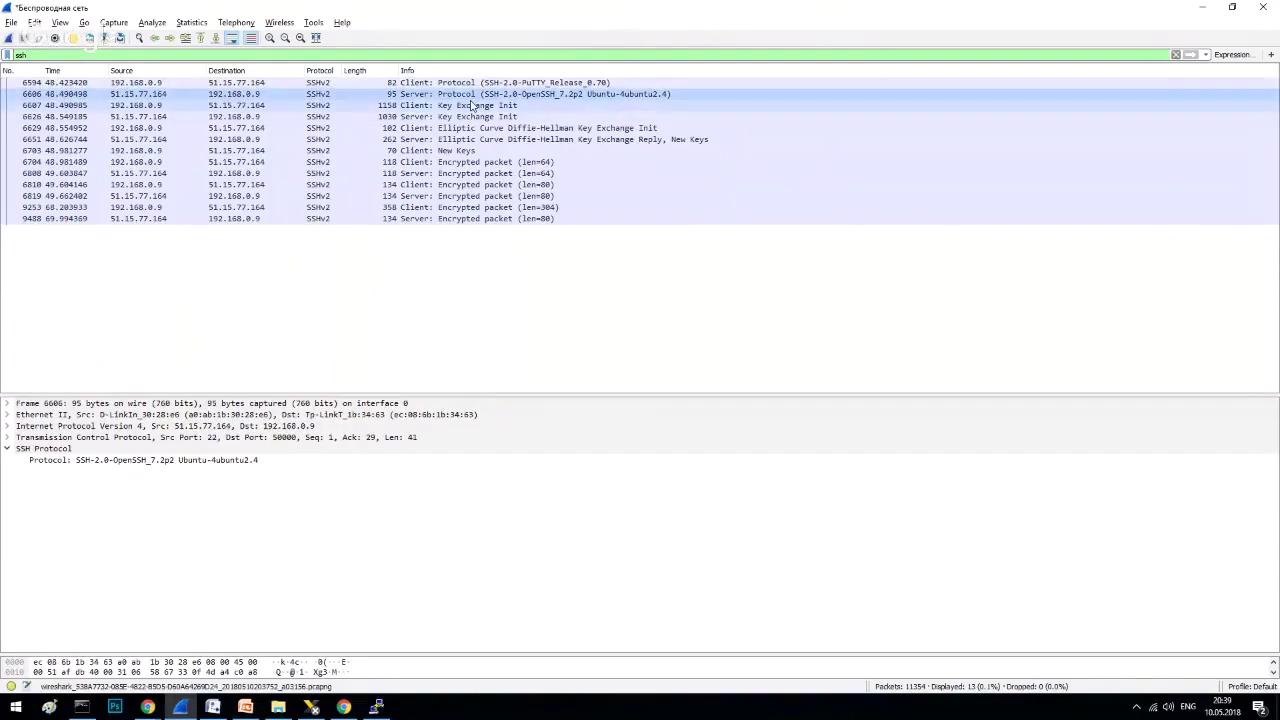
Step: Review key exchange packets 6607, 6626, 6629 and 6651 with an enlarged details pane, then select 6704
{"action": "left_click", "coordinate": [476, 106]}
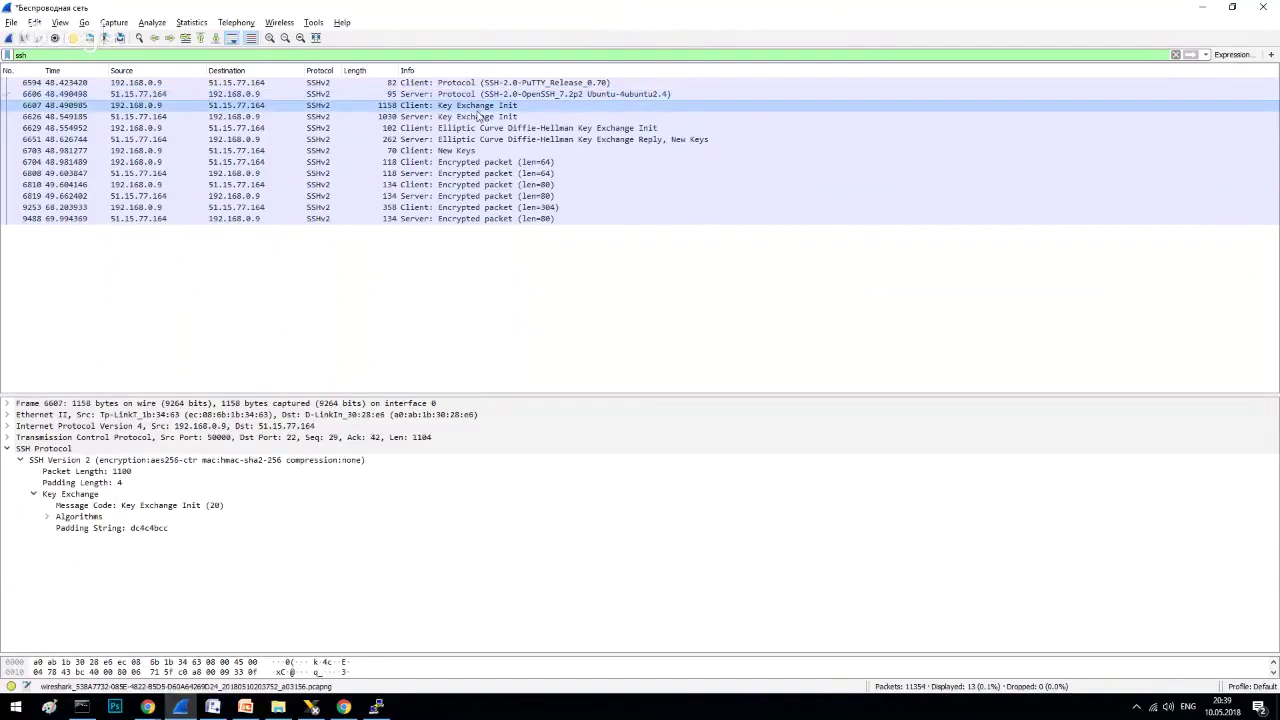
{"action": "left_click", "coordinate": [478, 117]}
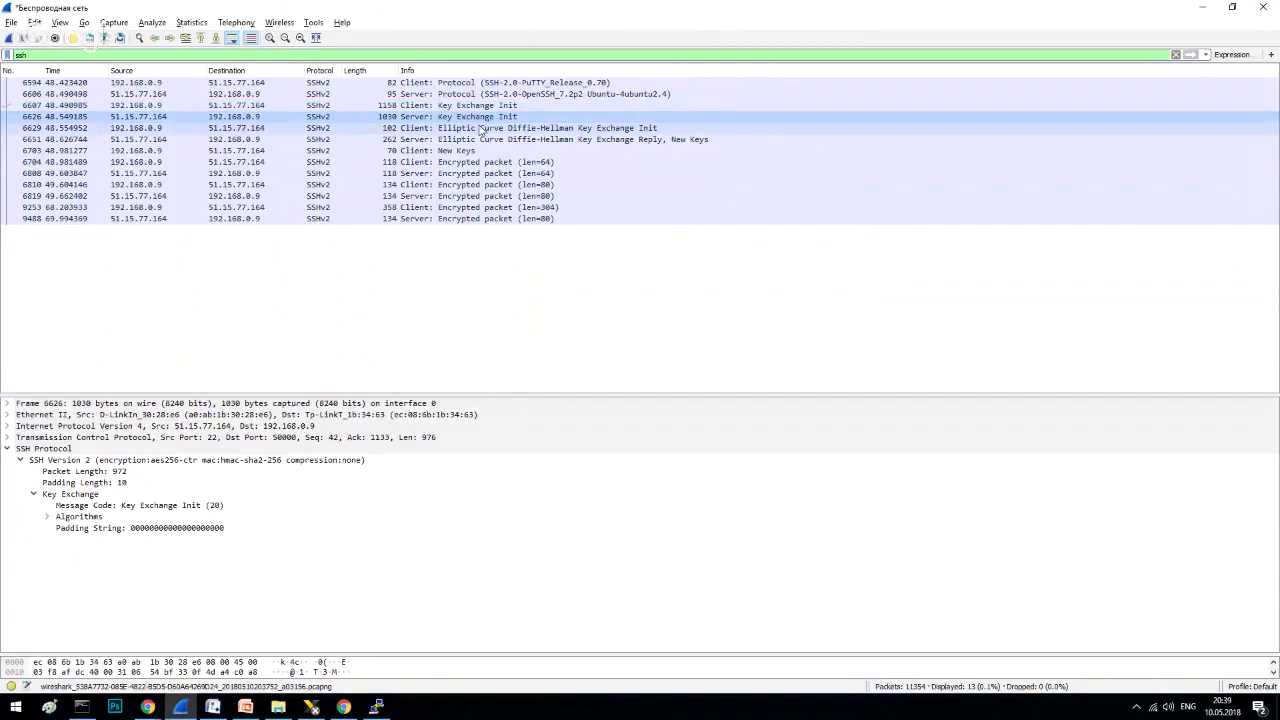
{"action": "left_click", "coordinate": [481, 128]}
{"action": "left_click", "coordinate": [489, 137]}
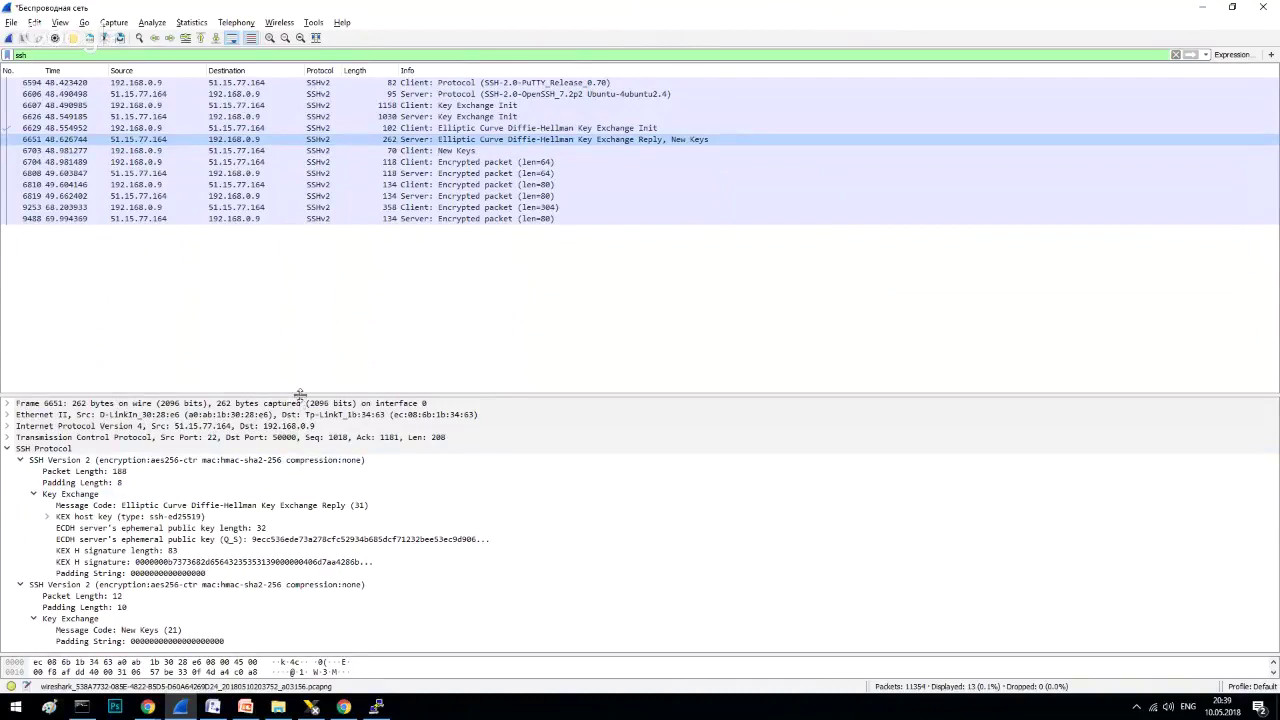
{"action": "left_click_drag", "start_coordinate": [300, 393], "coordinate": [300, 302]}
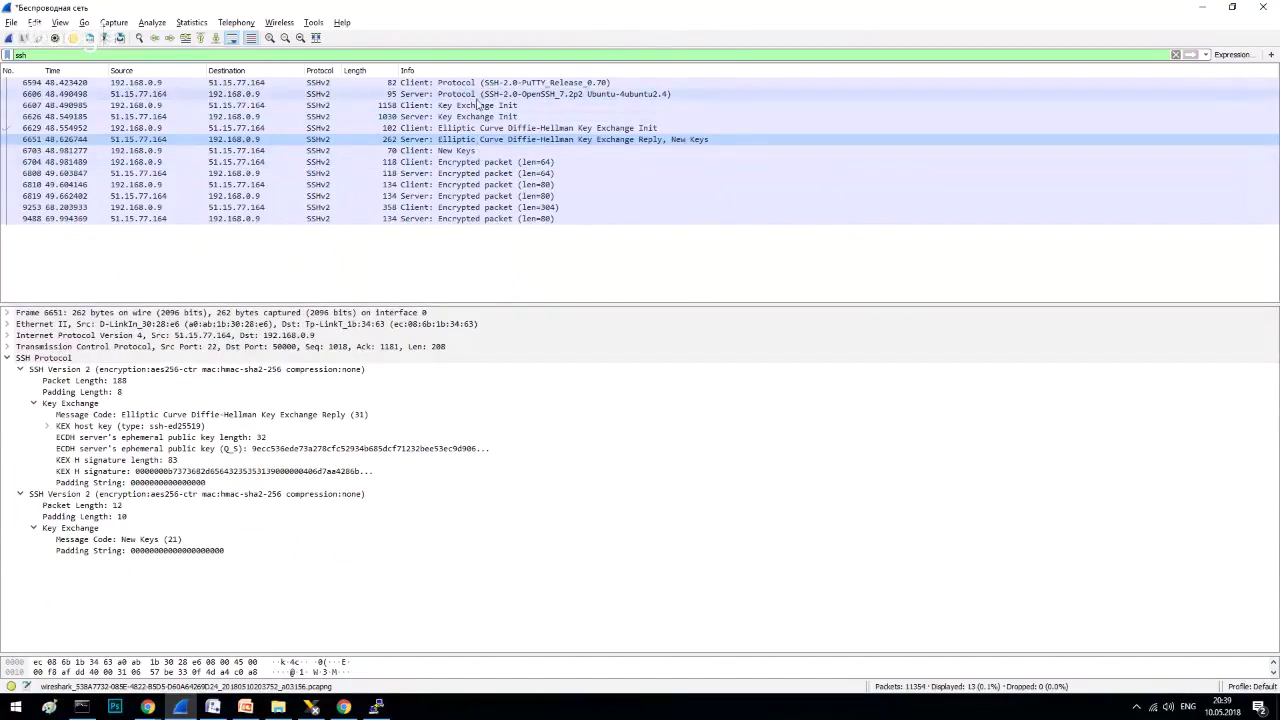
{"action": "left_click", "coordinate": [481, 164]}
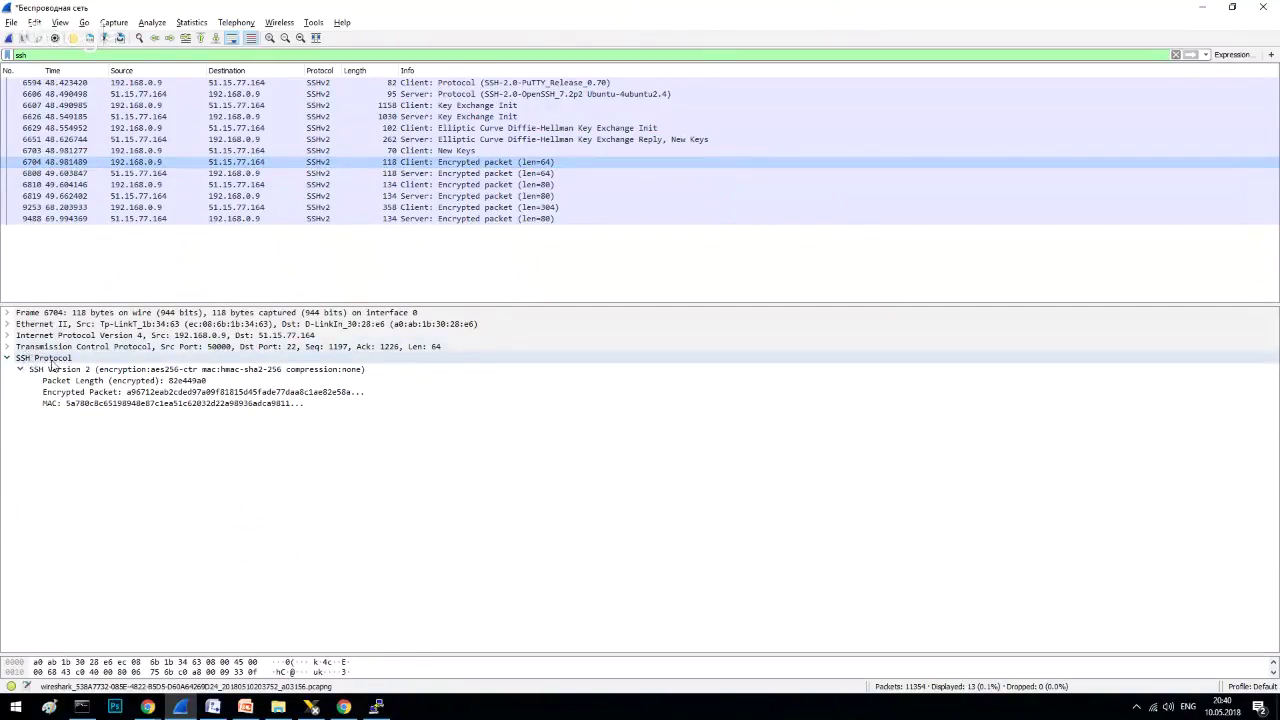
Step: Inspect encrypted packets 6704 through 9488, then minimize Wireshark for the Telnet/SSH PowerPoint slide
{"action": "left_click", "coordinate": [114, 394]}
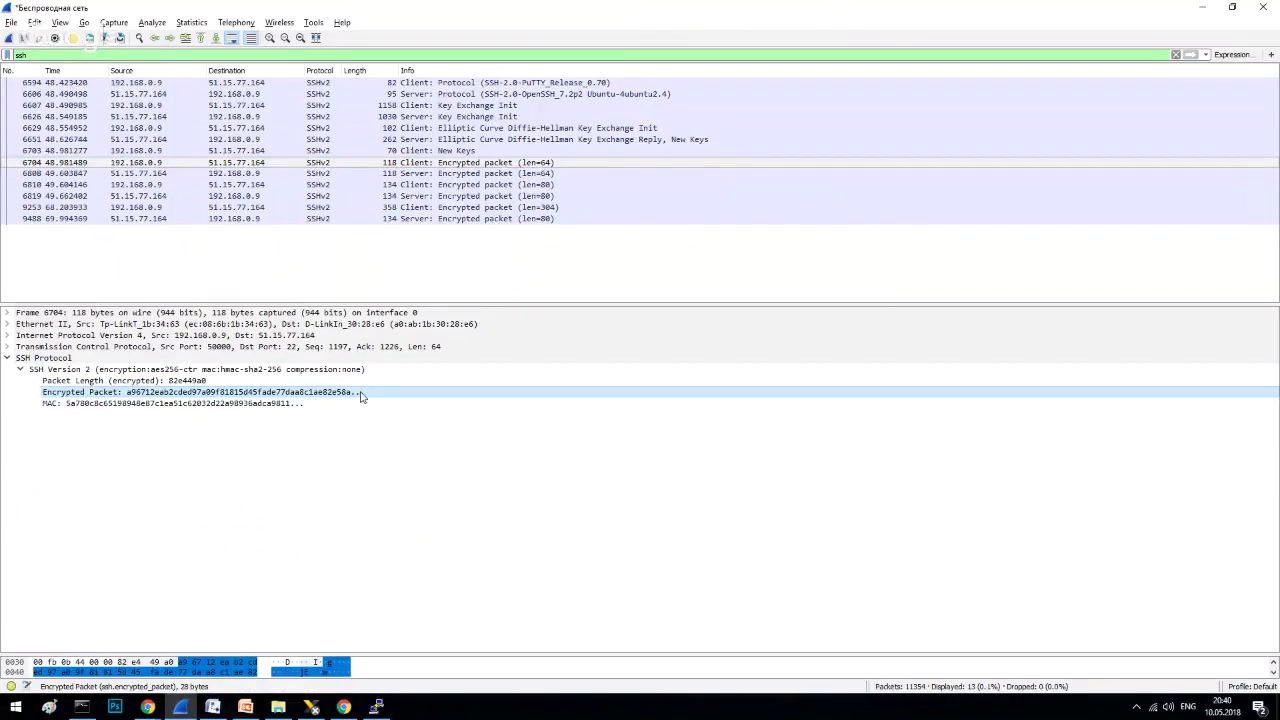
{"action": "left_click", "coordinate": [463, 174]}
{"action": "left_click", "coordinate": [463, 186]}
{"action": "left_click", "coordinate": [463, 197]}
{"action": "left_click", "coordinate": [463, 208]}
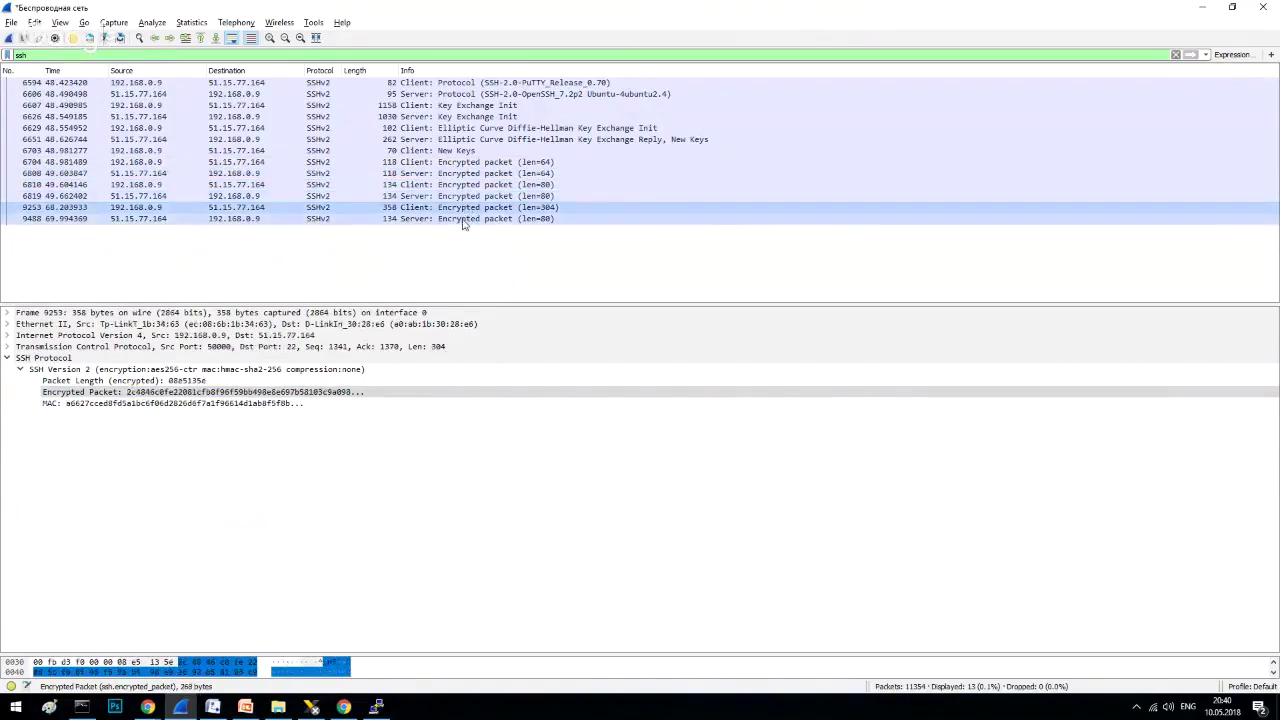
{"action": "left_click", "coordinate": [463, 219]}
{"action": "left_click", "coordinate": [463, 208]}
{"action": "left_click", "coordinate": [463, 197]}
{"action": "left_click", "coordinate": [463, 186]}
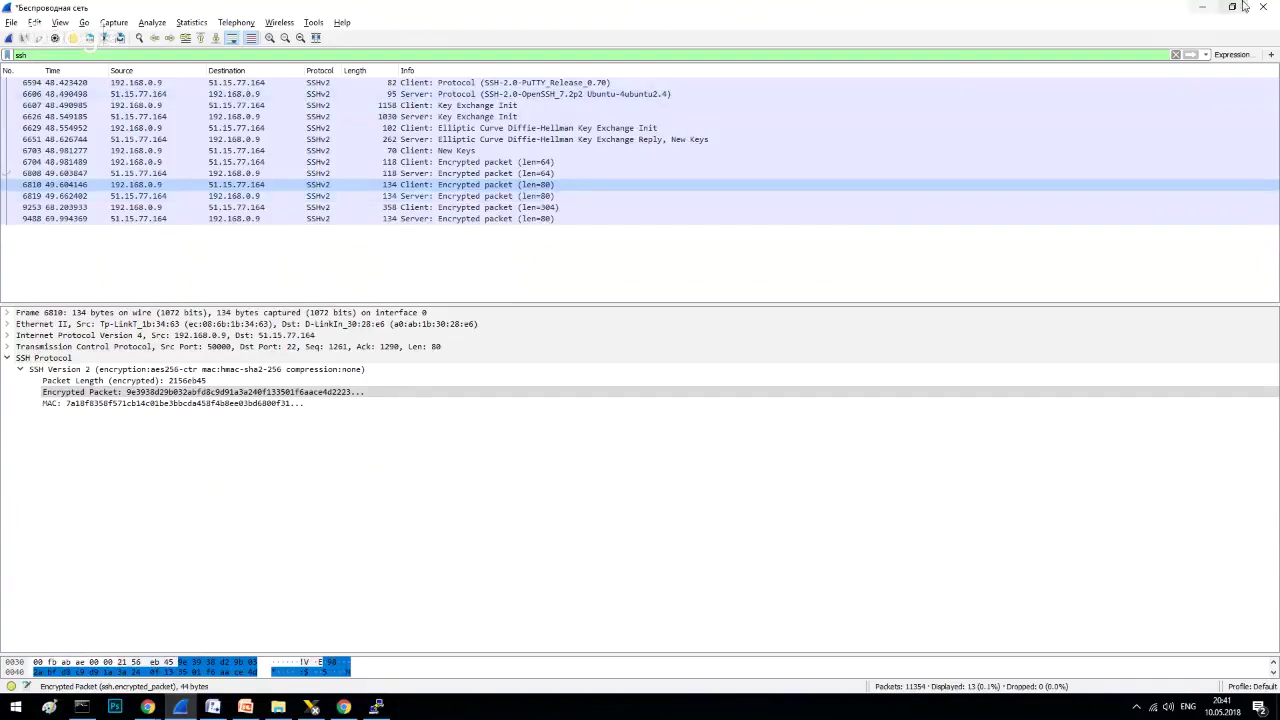
{"action": "left_click", "coordinate": [1201, 7]}
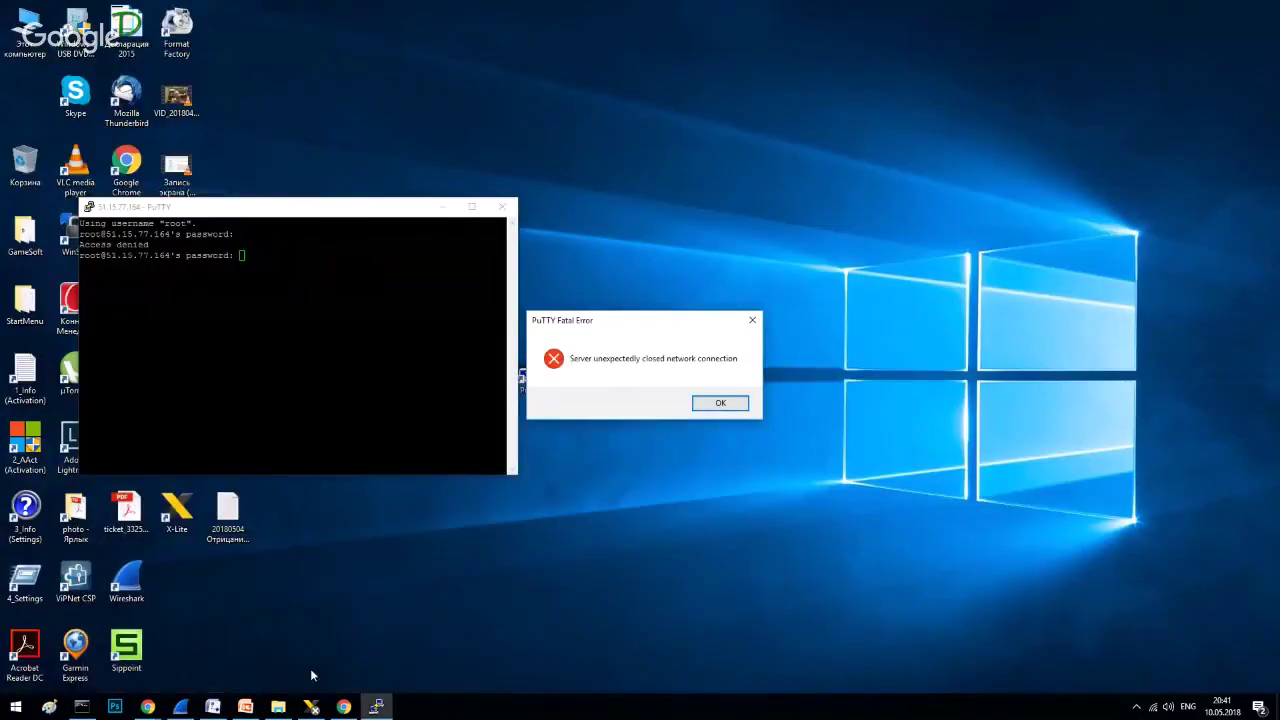
{"action": "left_click", "coordinate": [310, 668]}
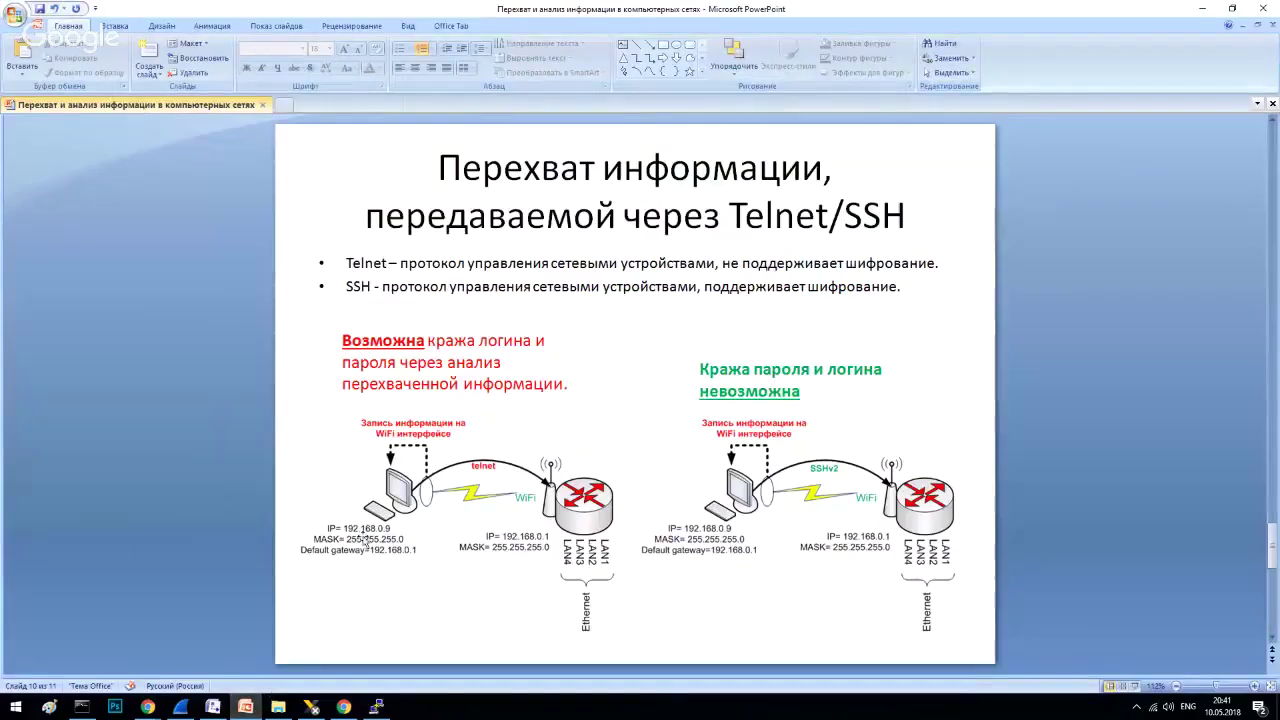